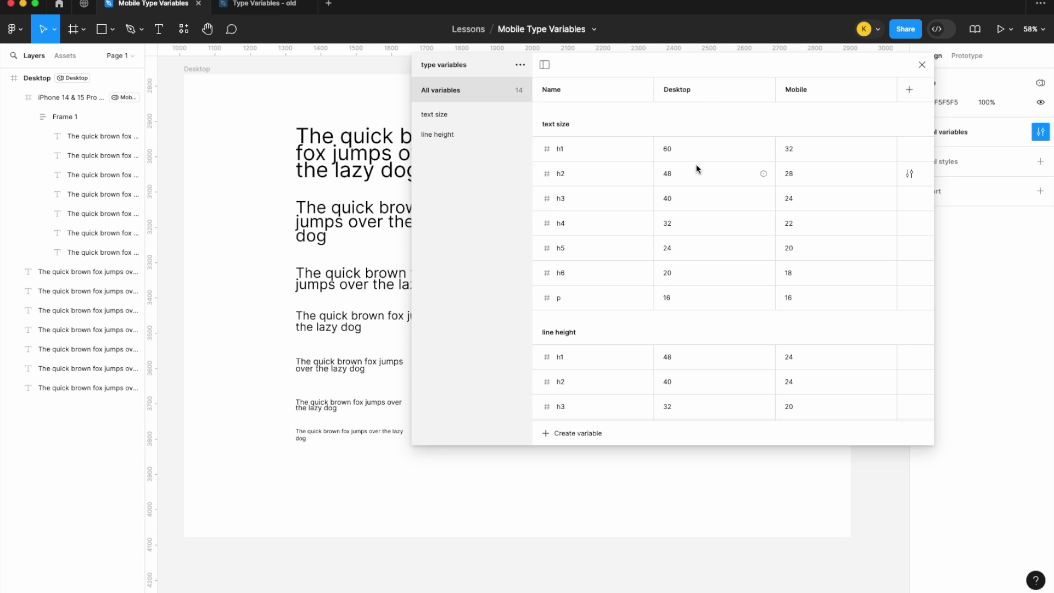
# - Close the variables window and look through the Brand collection's type variables in the Type Variables - old file
pyautogui.click(922, 65)
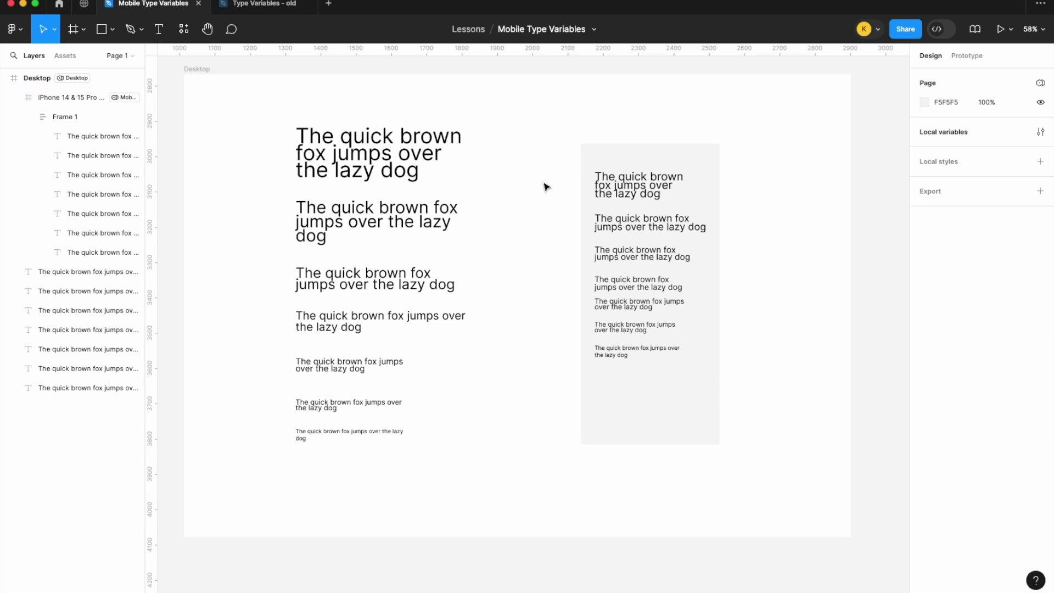
pyautogui.hotkey('ctrl', 'Tab')
pyautogui.scroll(-3, 651, 387)
pyautogui.scroll(-5, 651, 388)
pyautogui.scroll(8, 637, 327)
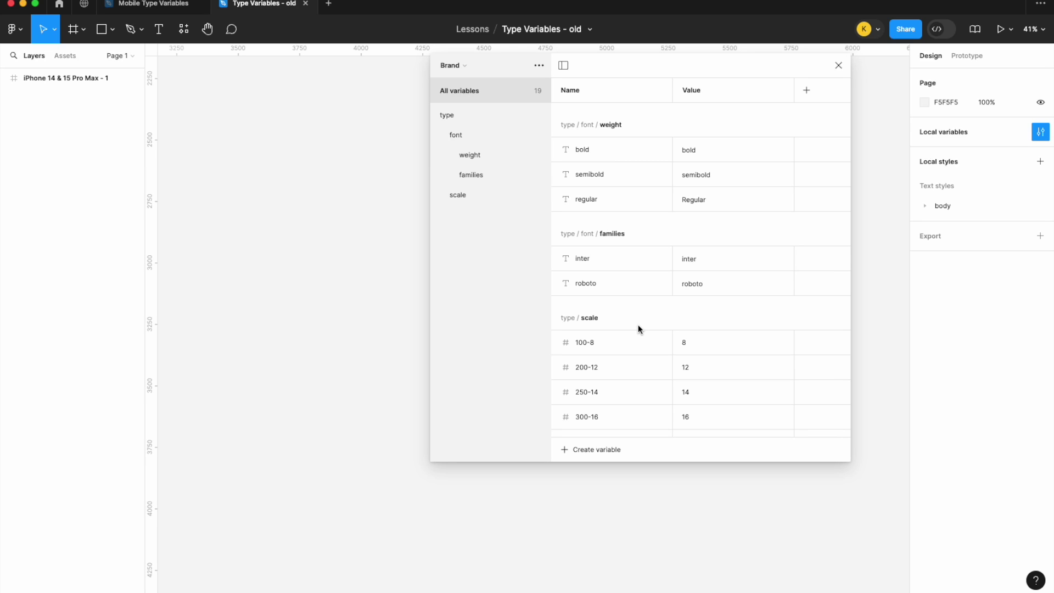
pyautogui.hotkey('ctrl', 'Tab')
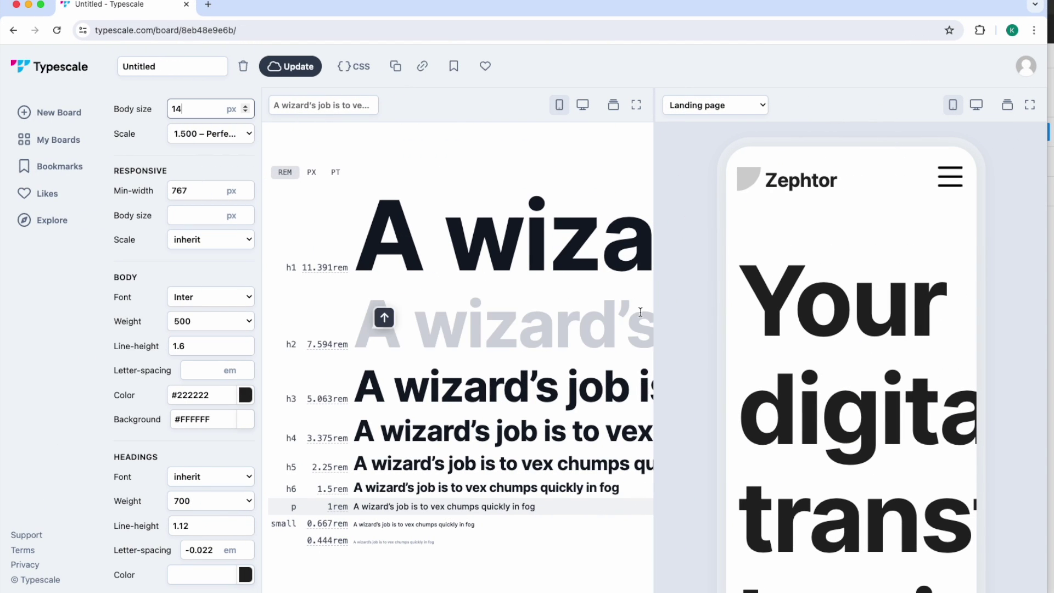
# - In Typescale, set the body size to 16 px
pyautogui.click(472, 108)
pyautogui.click(199, 109)
pyautogui.press('BackSpace')
pyautogui.write('6')
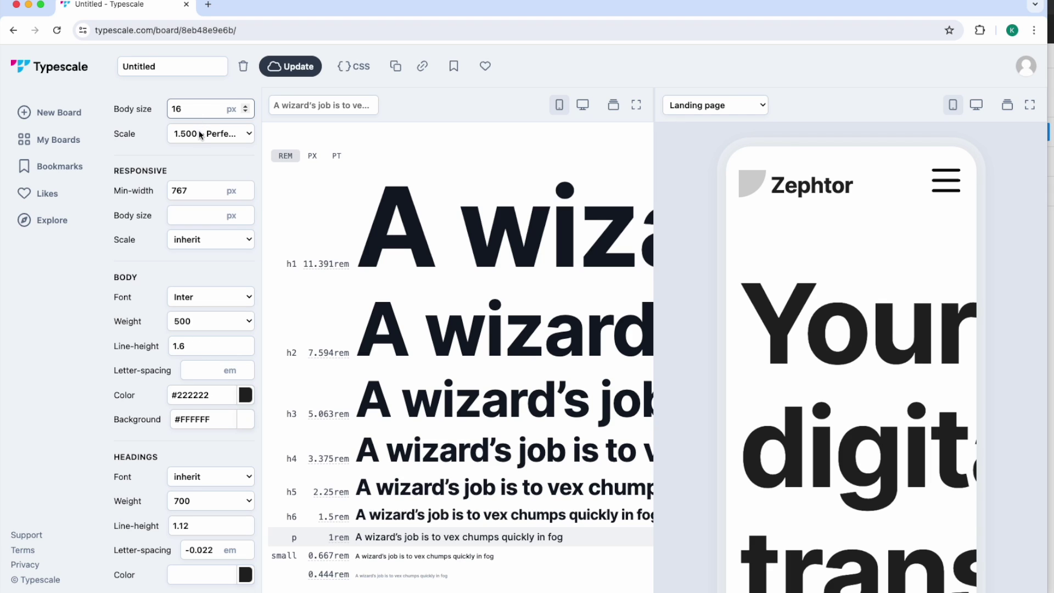
# - Set the type scale ratio to 1.250 – Major Third
pyautogui.moveTo(355, 226)
pyautogui.scroll(-1, 355, 226)
pyautogui.scroll(1, 355, 227)
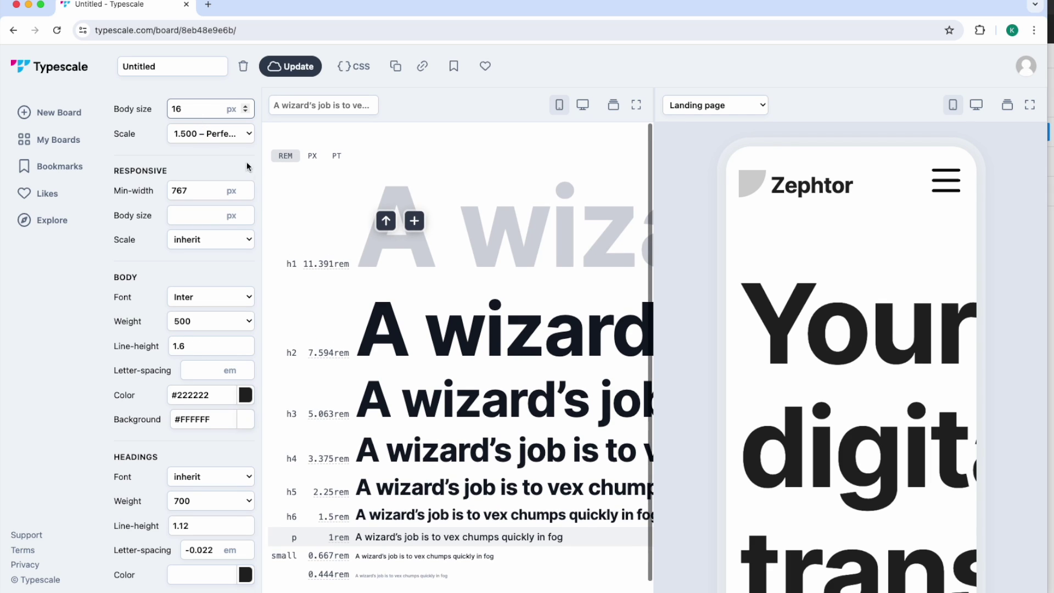
pyautogui.click(235, 133)
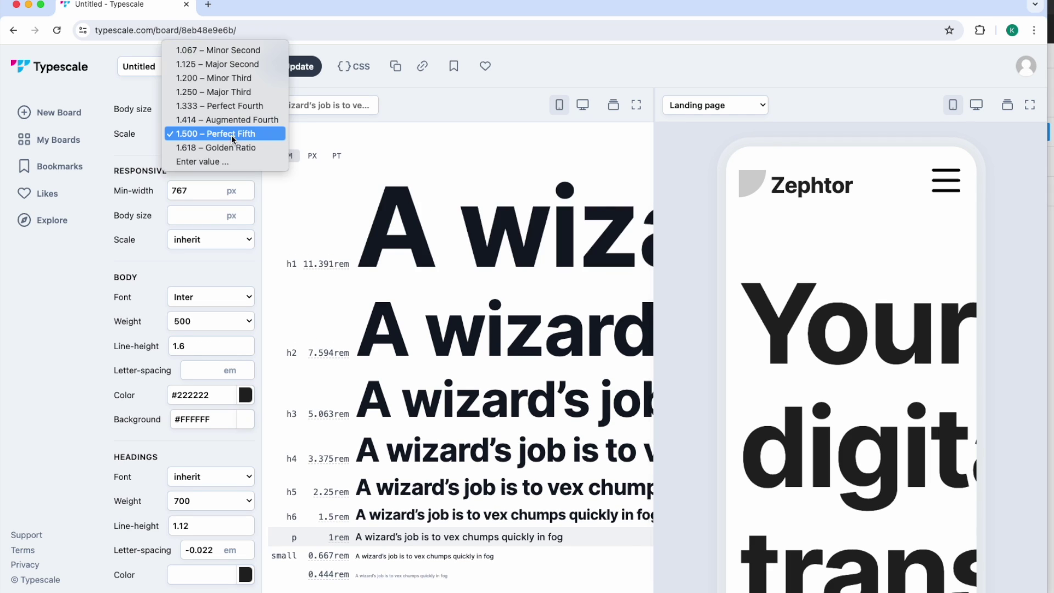
pyautogui.click(237, 92)
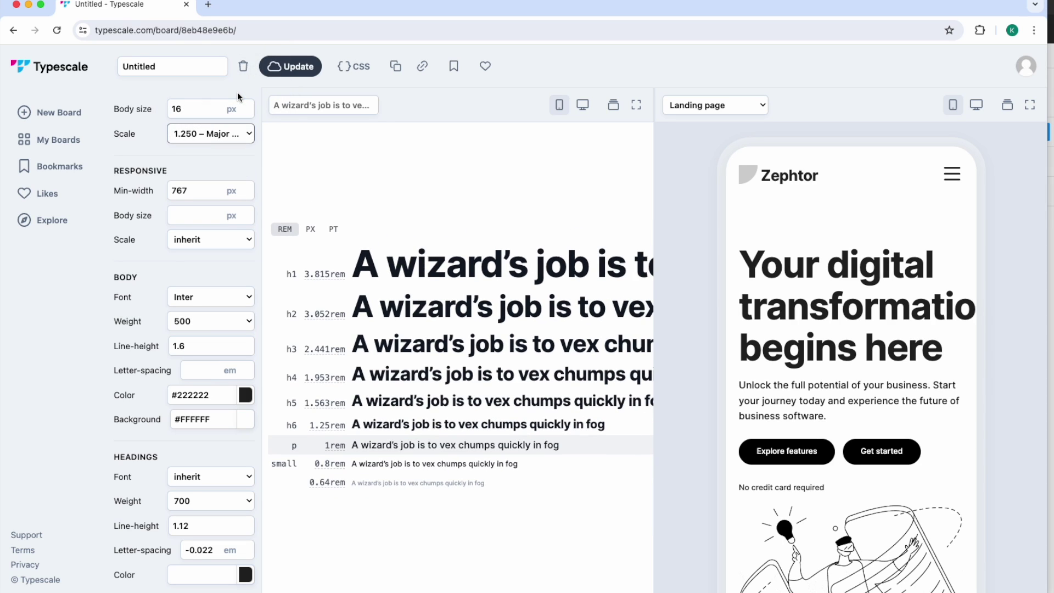
# - Show the type scale sizes in PX, comparing them briefly with PT
pyautogui.click(310, 229)
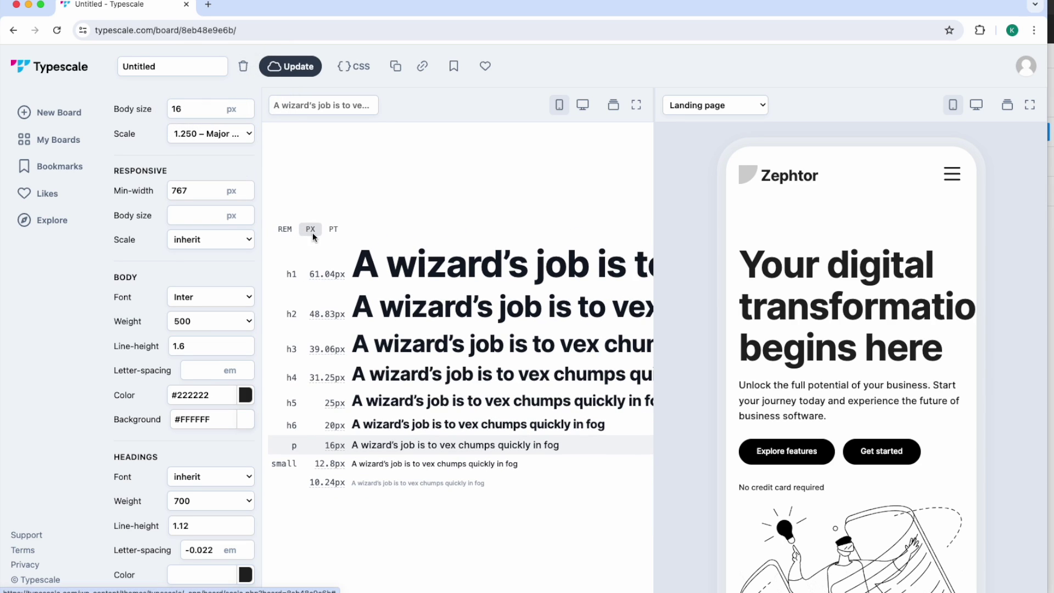
pyautogui.click(333, 229)
pyautogui.click(309, 230)
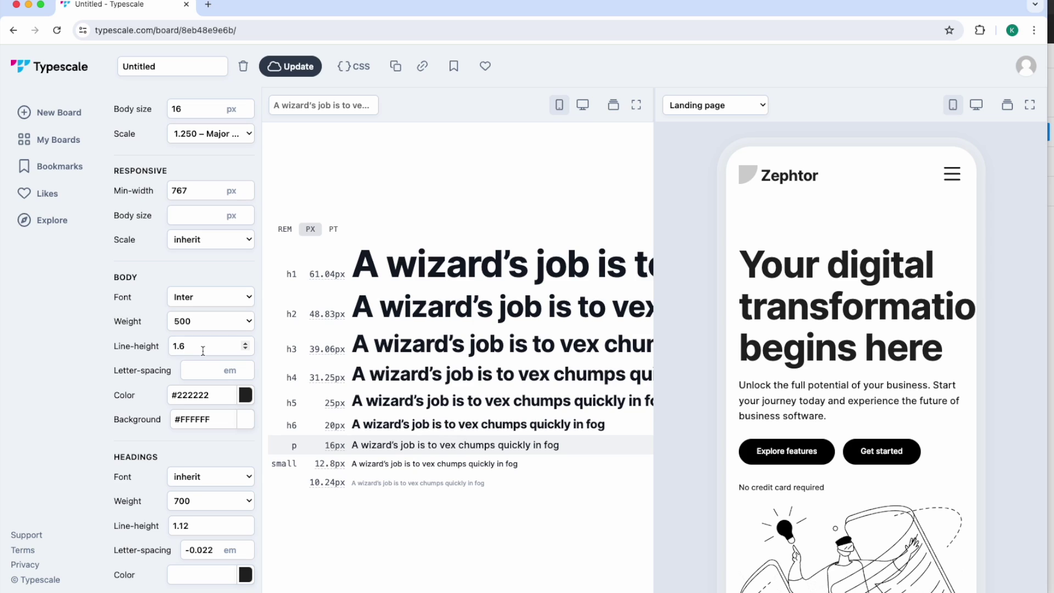
# - Set the headings line-height to 0.8 and the body line-height to 1.2
pyautogui.doubleClick(205, 524)
pyautogui.write('0.8')
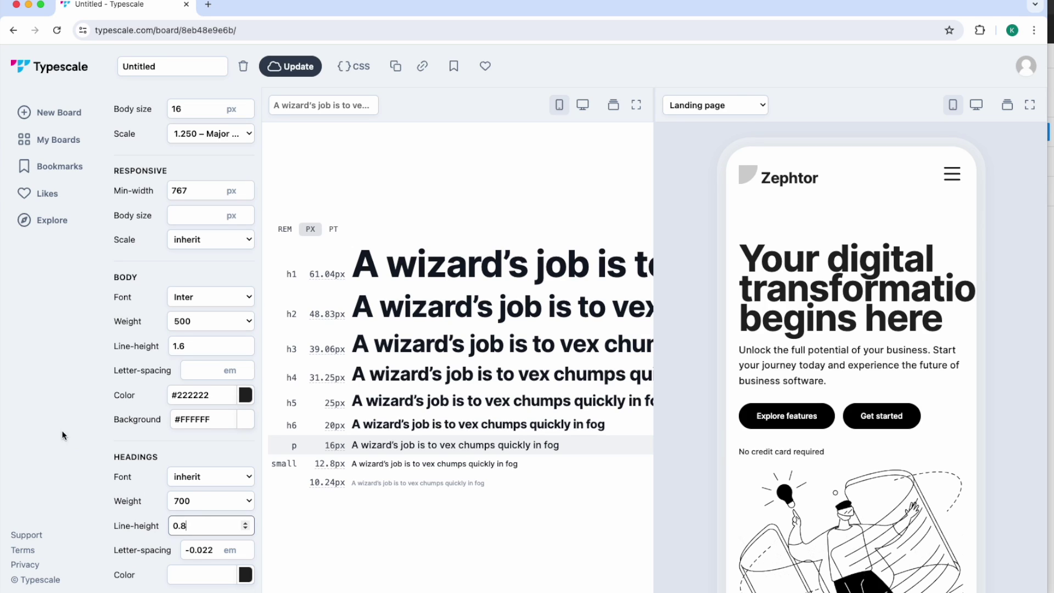
pyautogui.click(194, 345)
pyautogui.press('BackSpace')
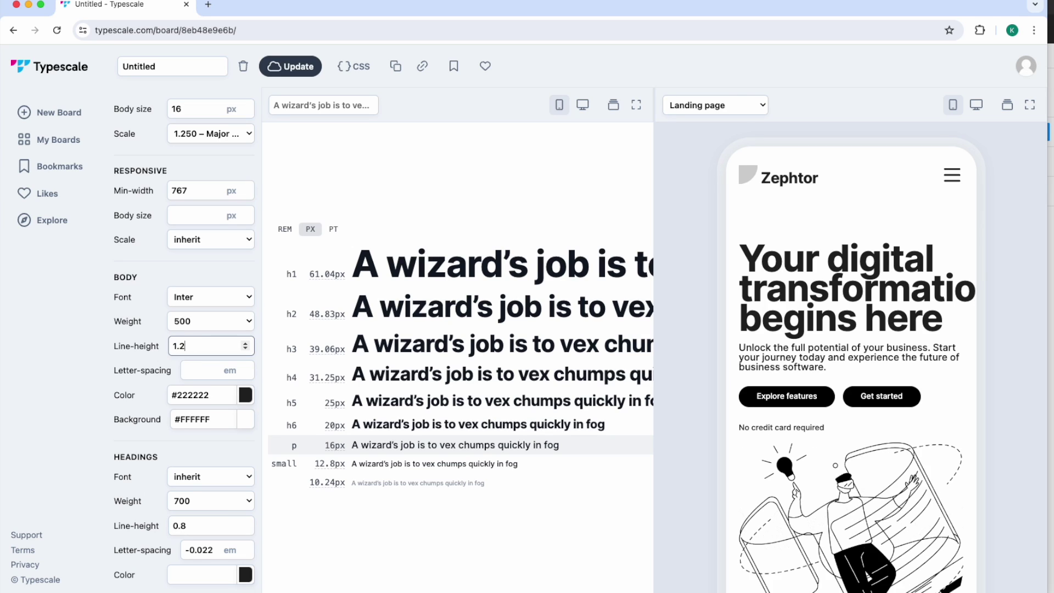
pyautogui.write('2')
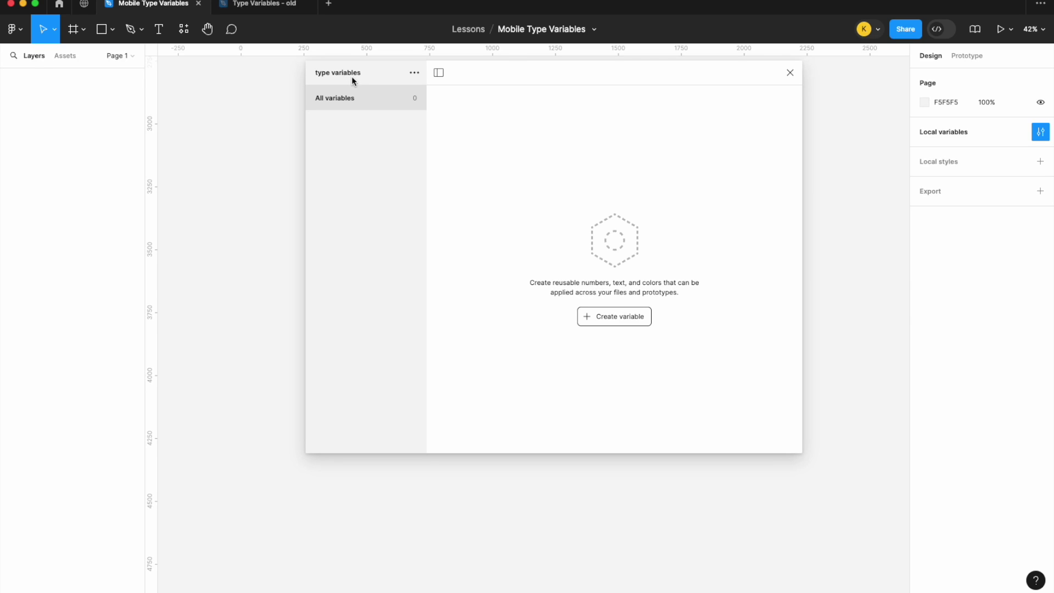
# - Check the list of variable collections in the Type Variables - old file in Figma, and return to the Mobile Type Variables file
pyautogui.click(263, 4)
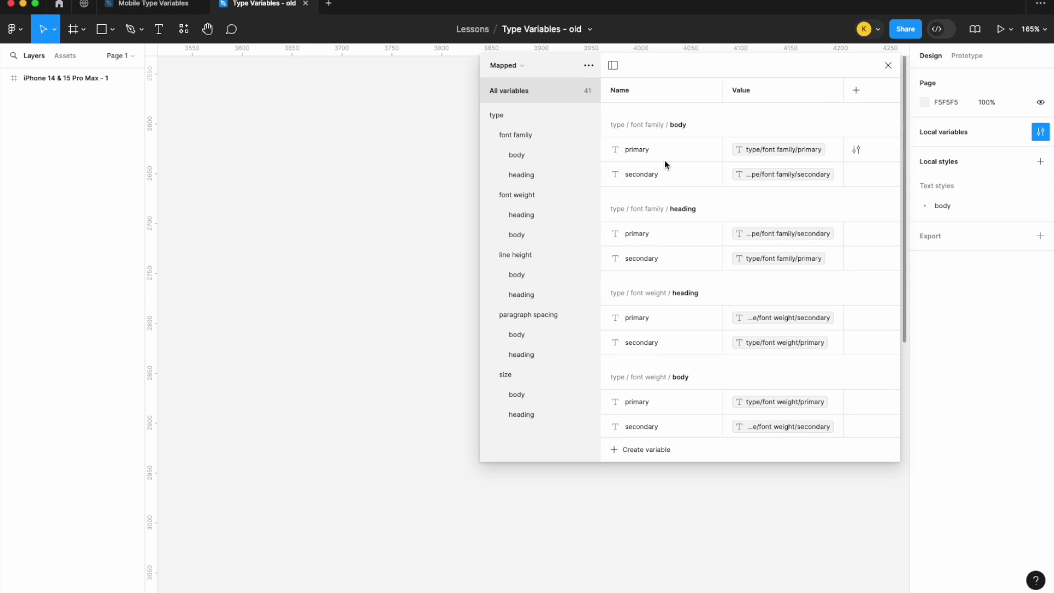
pyautogui.click(526, 67)
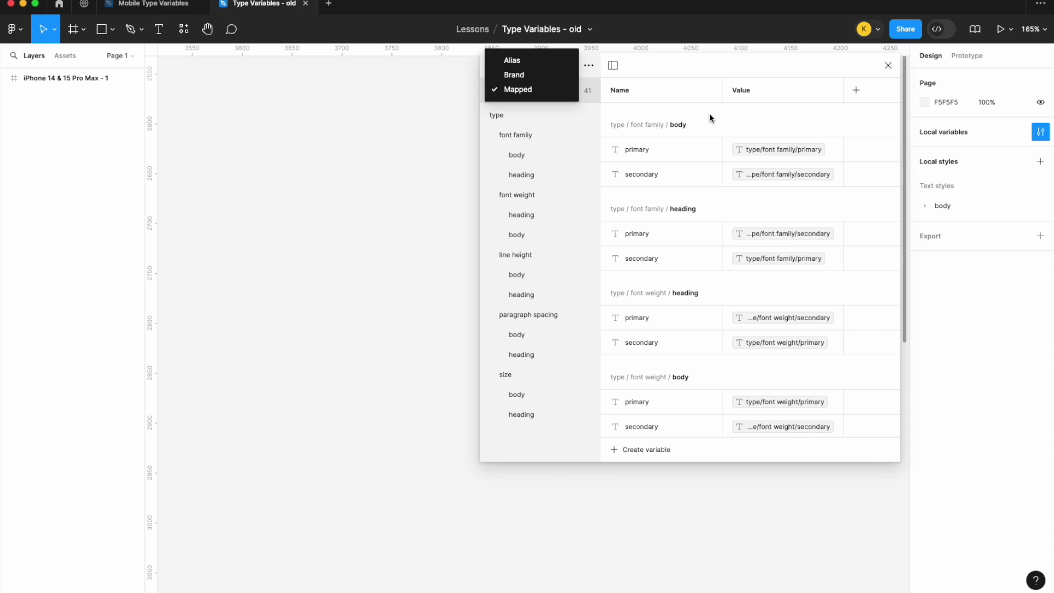
pyautogui.click(170, 7)
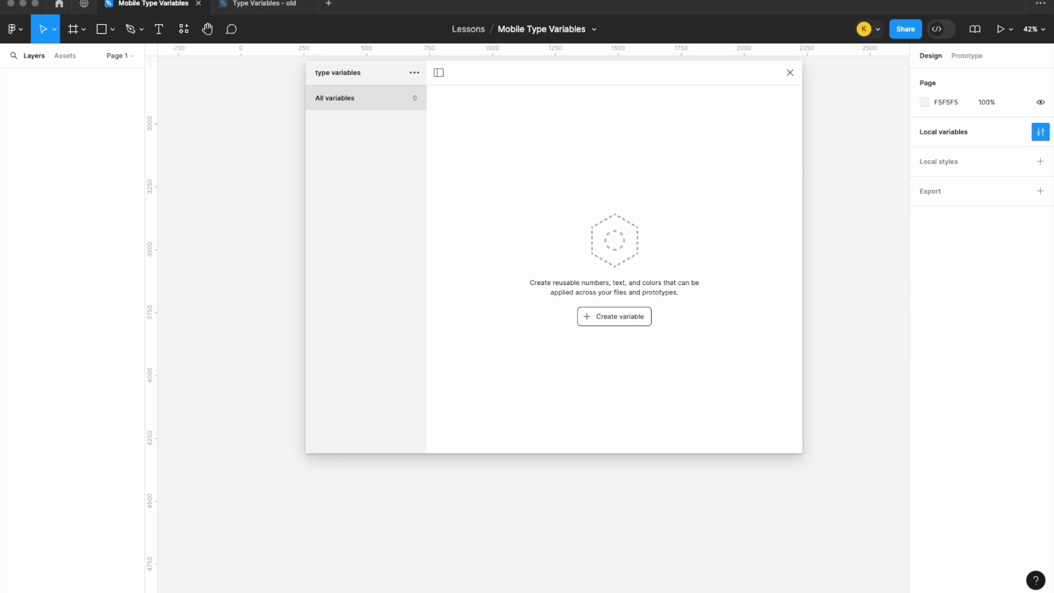
# - Create a number variable named h1 inside a new text size group in the type variables collection
pyautogui.click(602, 309)
pyautogui.click(600, 321)
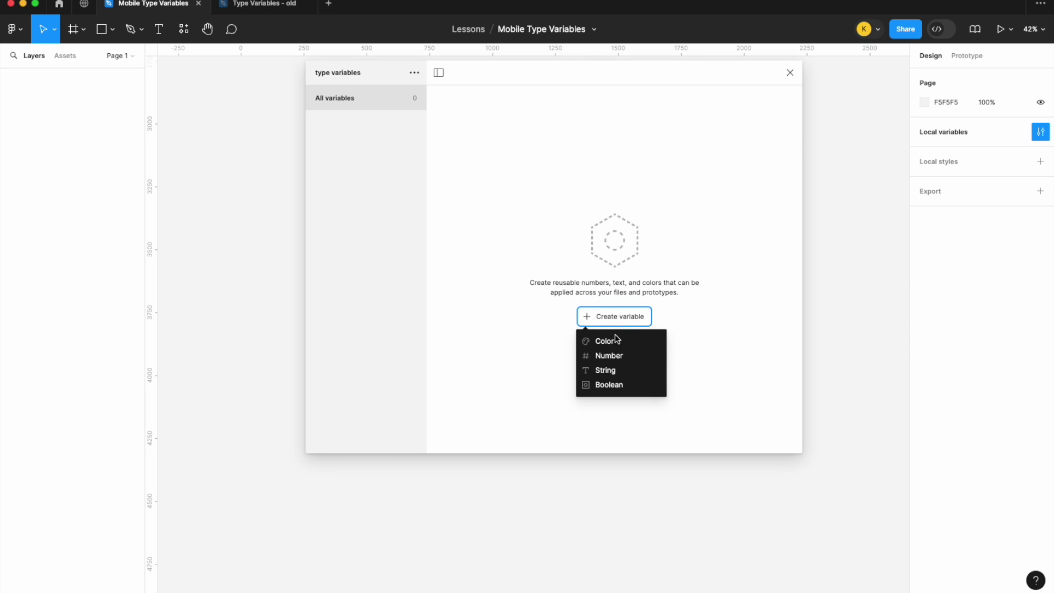
pyautogui.click(616, 355)
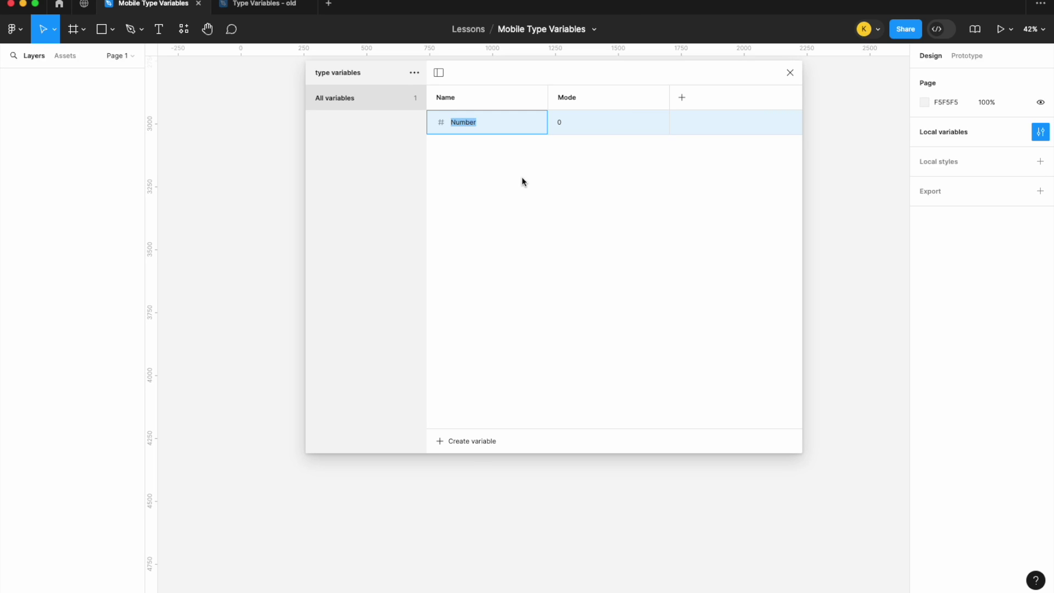
pyautogui.write('text size./h1')
pyautogui.press('Return')
# - Duplicate the h1 variable in the text size group to add variables named h2 and p
pyautogui.click(341, 121)
pyautogui.click(501, 118)
pyautogui.press('super+d')
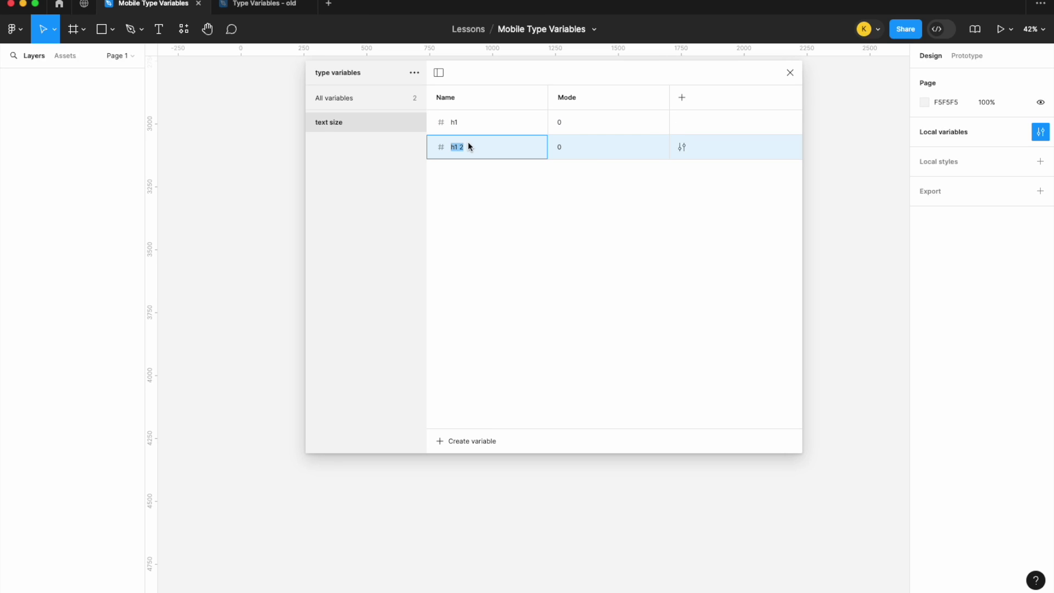
pyautogui.write('h2')
pyautogui.press('Return')
pyautogui.press('super+d')
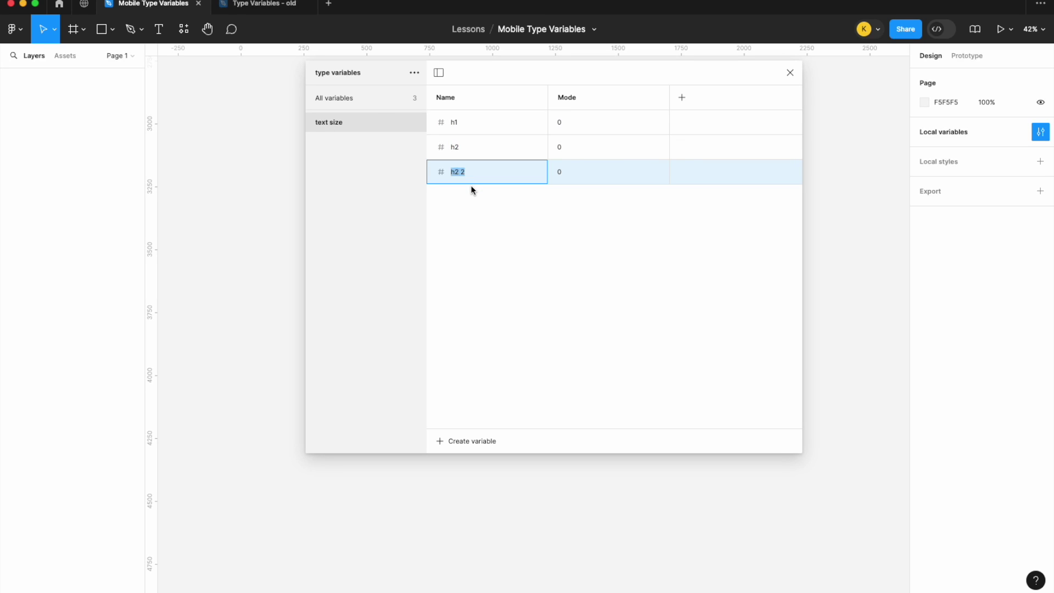
pyautogui.write('p')
pyautogui.press('Return')
# - Duplicate the text size group and rename the copy line height
pyautogui.click(359, 100)
pyautogui.click(347, 118)
pyautogui.doubleClick(347, 118)
pyautogui.click(403, 179)
pyautogui.rightClick(390, 115)
pyautogui.click(420, 141)
pyautogui.doubleClick(341, 144)
pyautogui.write('line height')
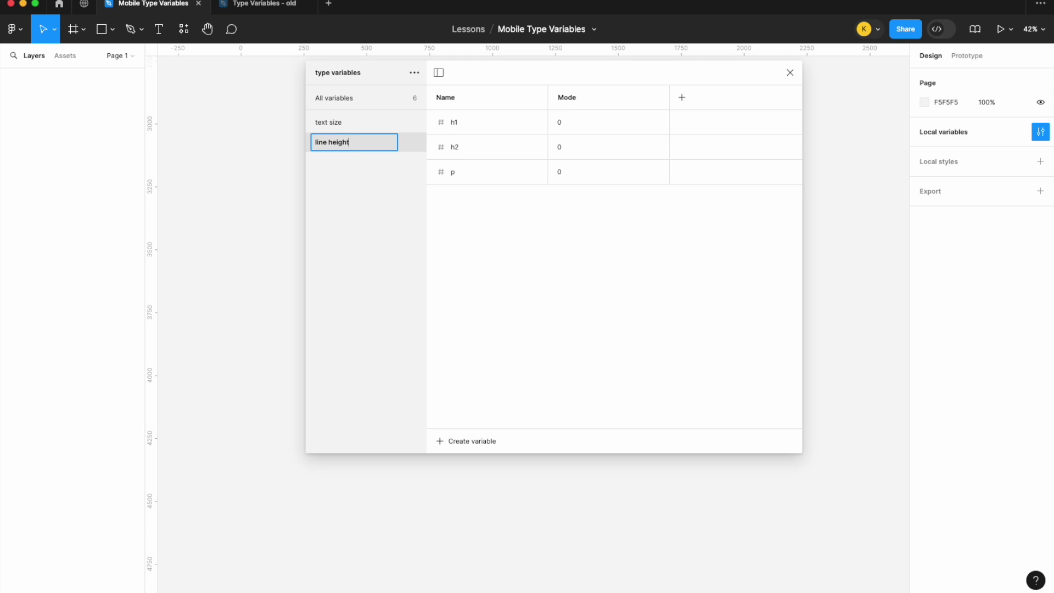
pyautogui.press('Return')
# - Set the text size values to 60 for h1, 48 for h2 and 16 for p
pyautogui.click(330, 121)
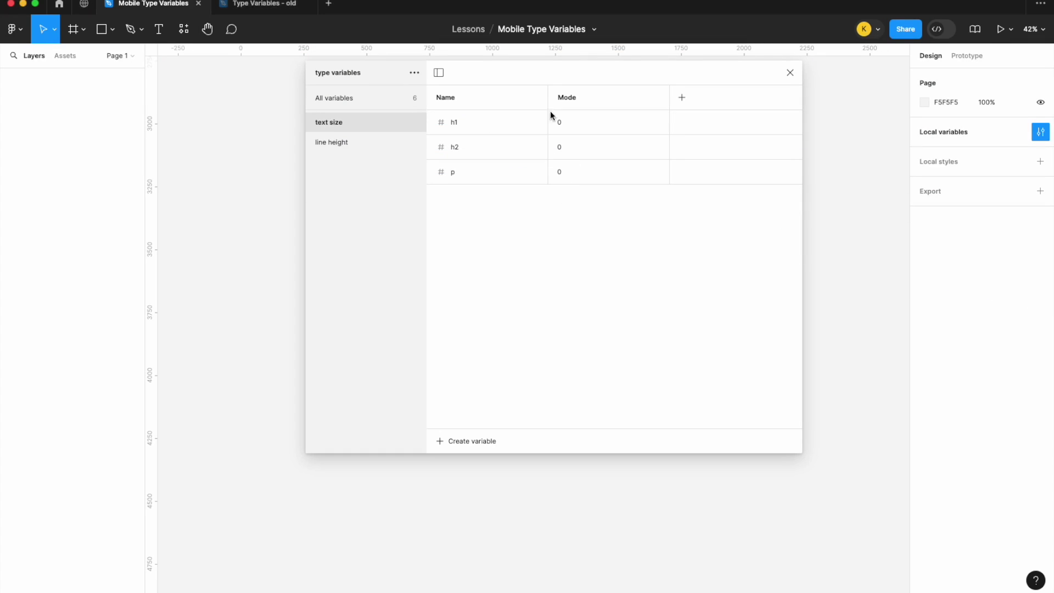
pyautogui.click(578, 122)
pyautogui.write('60')
pyautogui.click(579, 146)
pyautogui.write('48')
pyautogui.click(578, 174)
pyautogui.write('16')
pyautogui.press('Return')
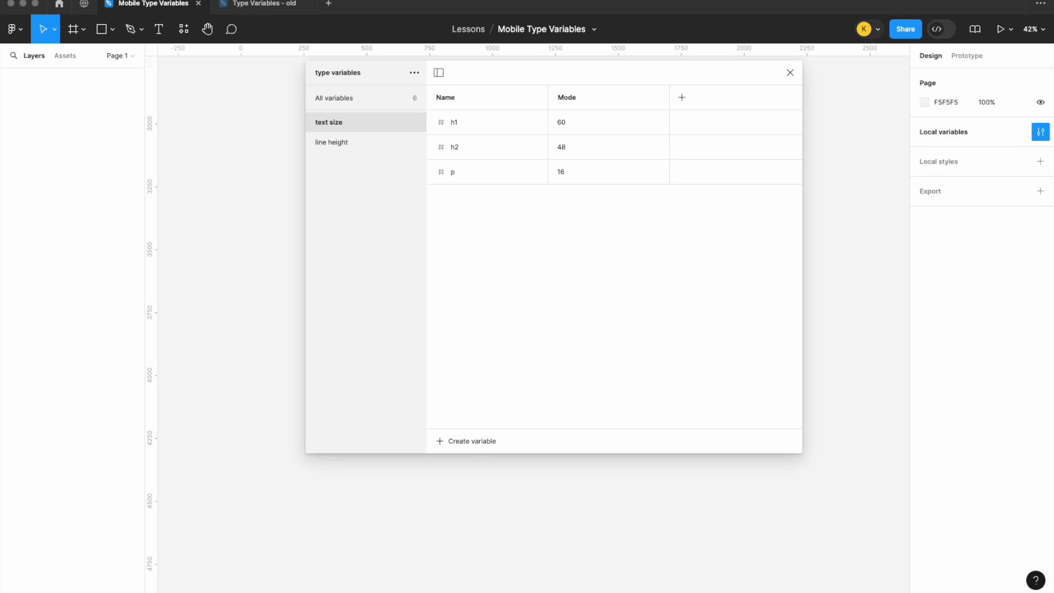
# - Set the h1 variable in the line height group to 48, referring to the Typescale heading sizes
pyautogui.click(355, 145)
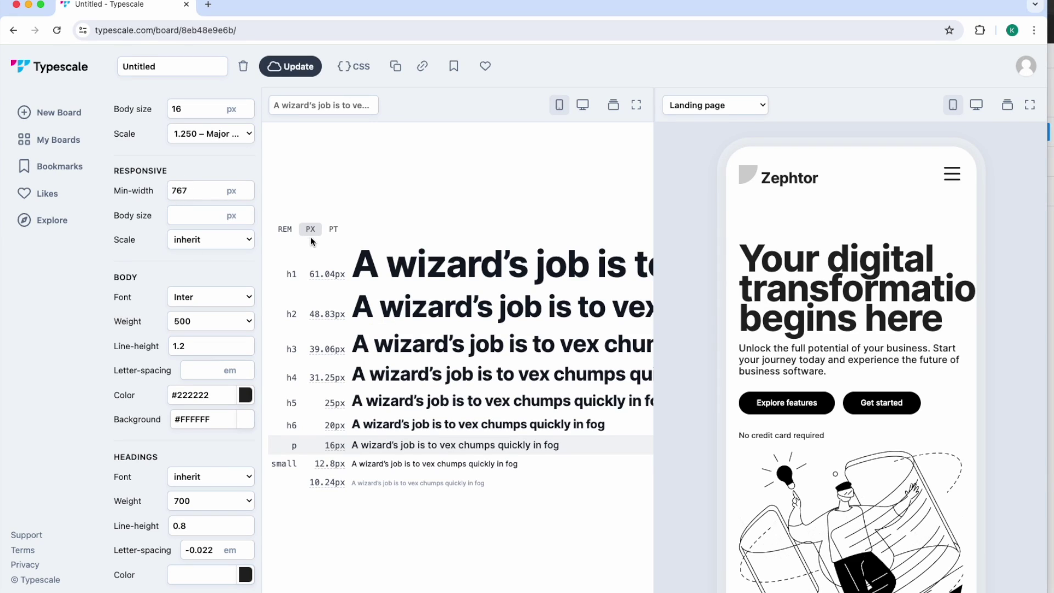
pyautogui.moveTo(332, 281)
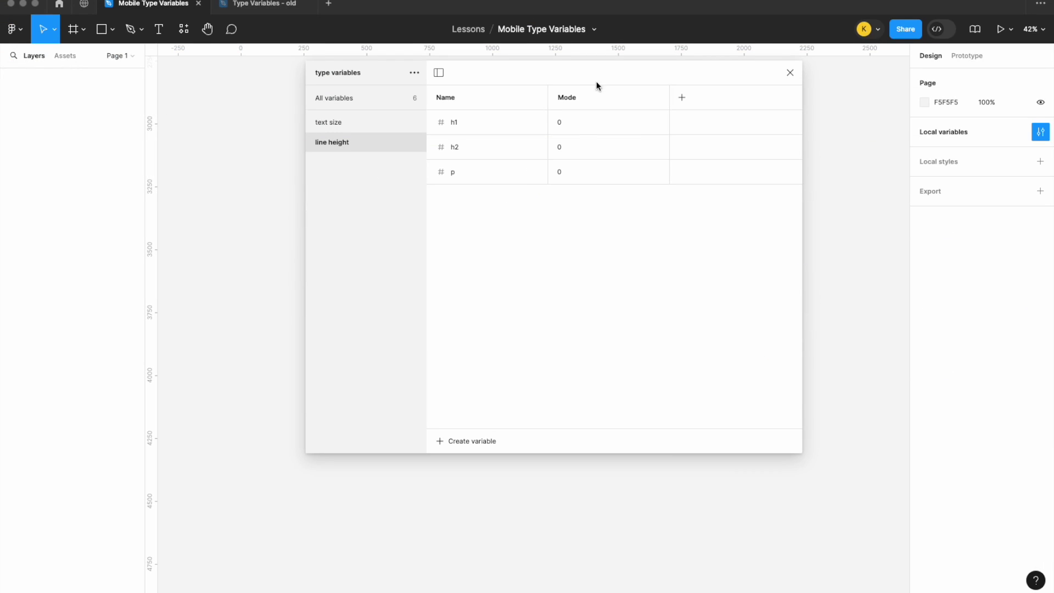
pyautogui.click(570, 122)
pyautogui.write('48')
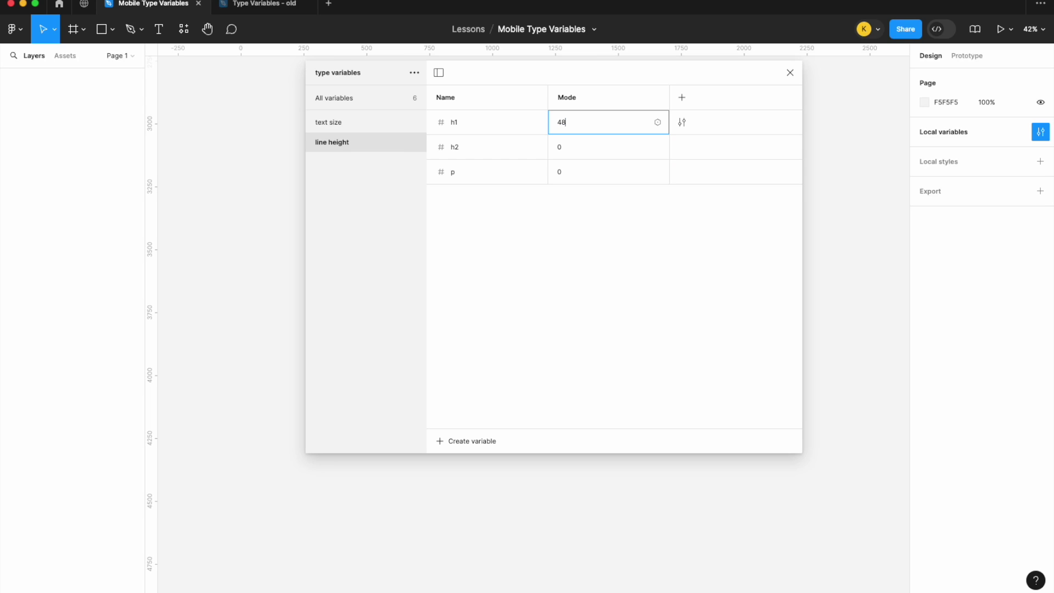
pyautogui.press('Return')
# - Set the h2 variable in the line height group to 40 after checking the text size values
pyautogui.click(358, 121)
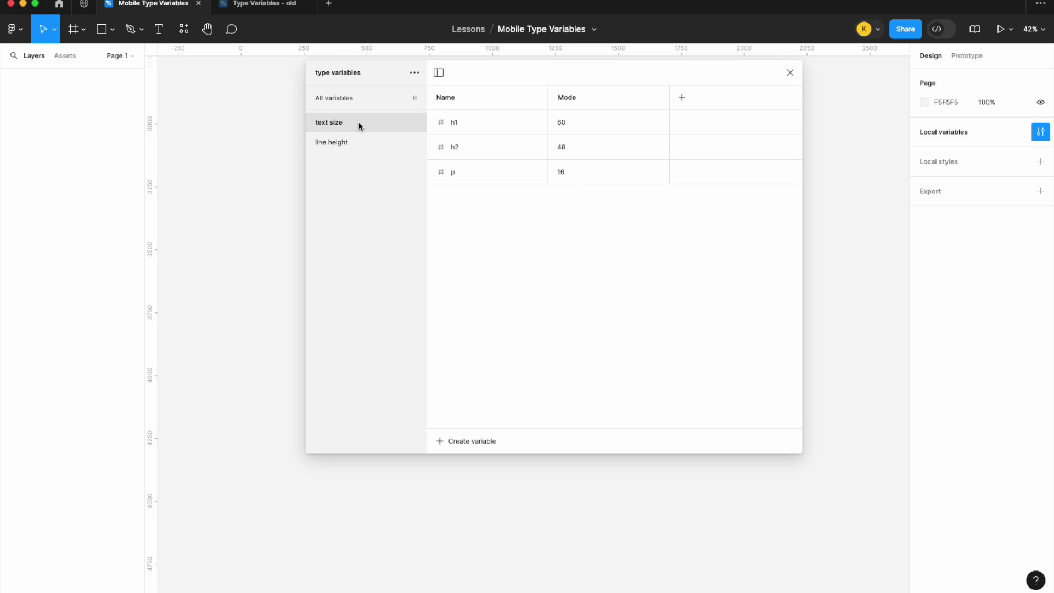
pyautogui.click(340, 144)
pyautogui.click(592, 149)
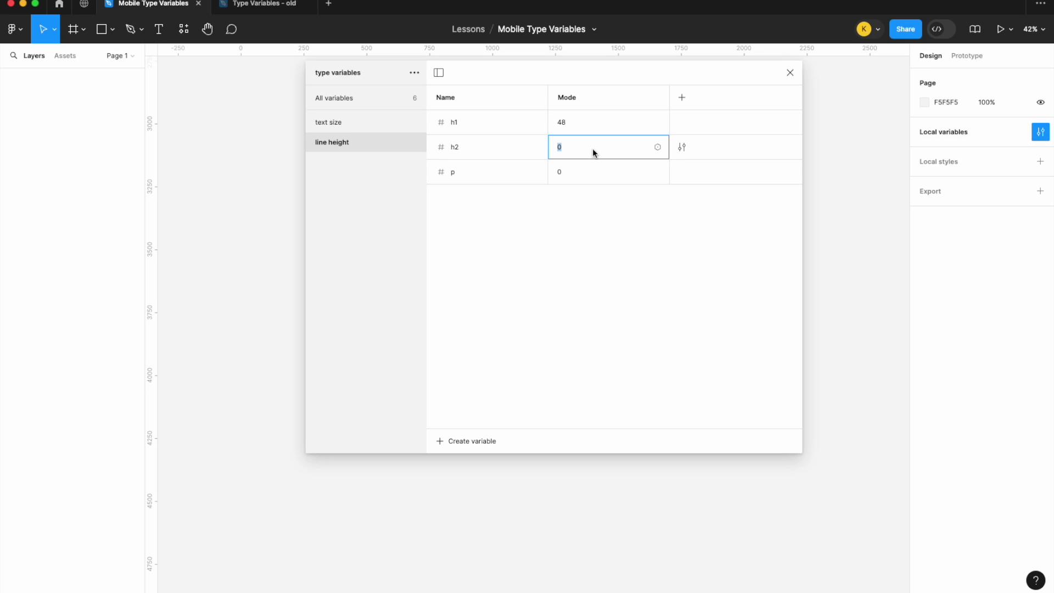
pyautogui.write('40')
pyautogui.press('Return')
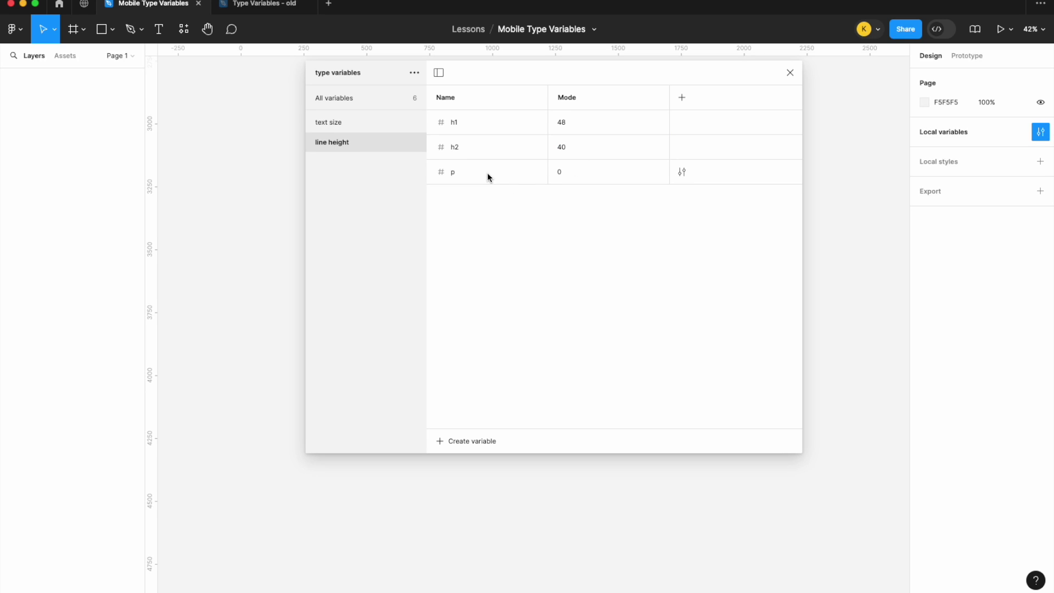
# - Check the p text size and set the p variable in the line height group to 20
pyautogui.click(366, 120)
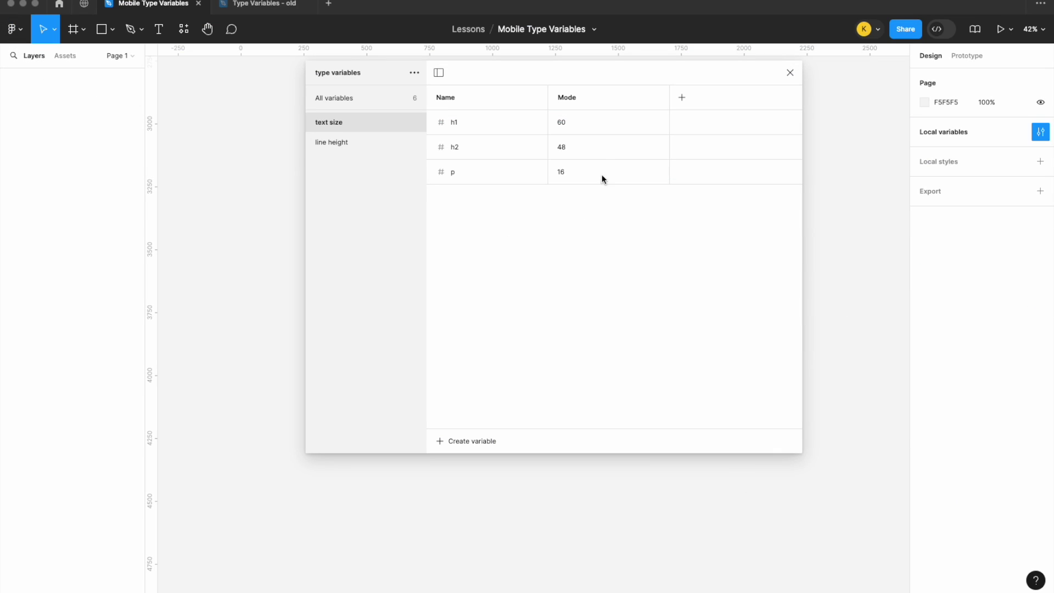
pyautogui.doubleClick(573, 173)
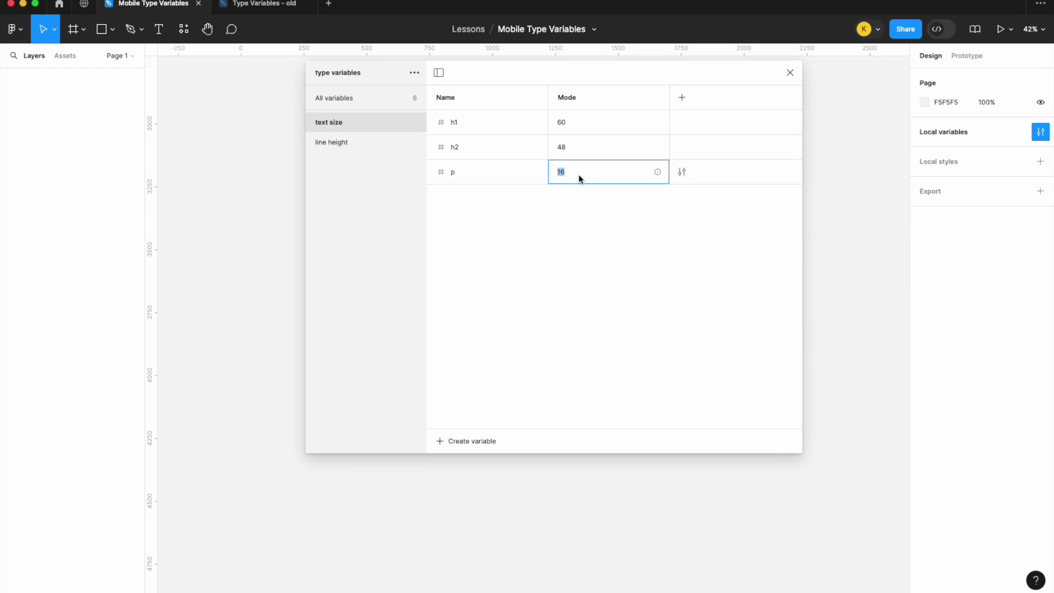
pyautogui.click(354, 145)
pyautogui.doubleClick(586, 167)
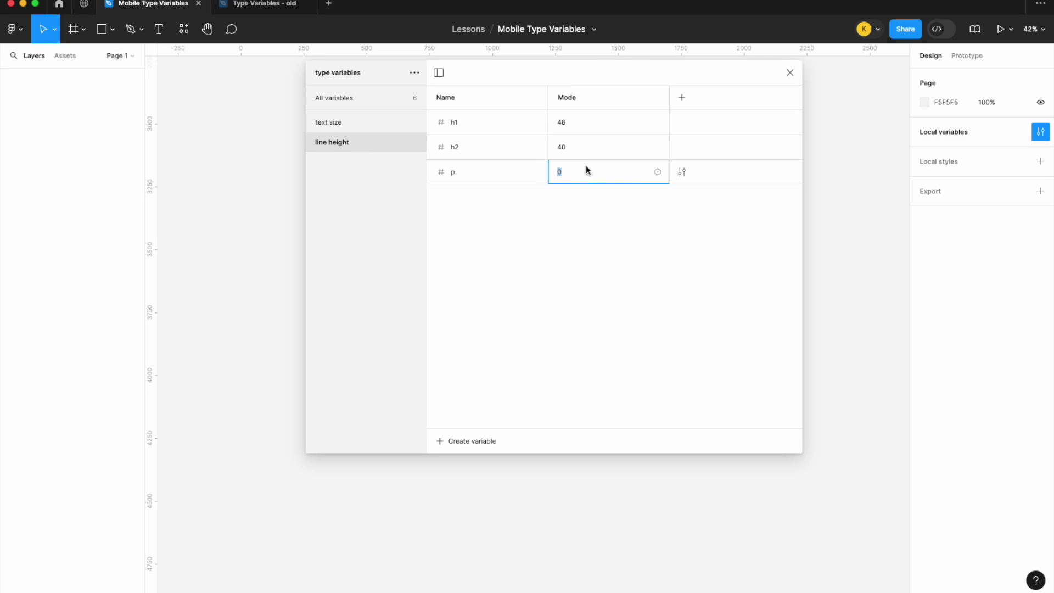
pyautogui.write('20')
pyautogui.press('Return')
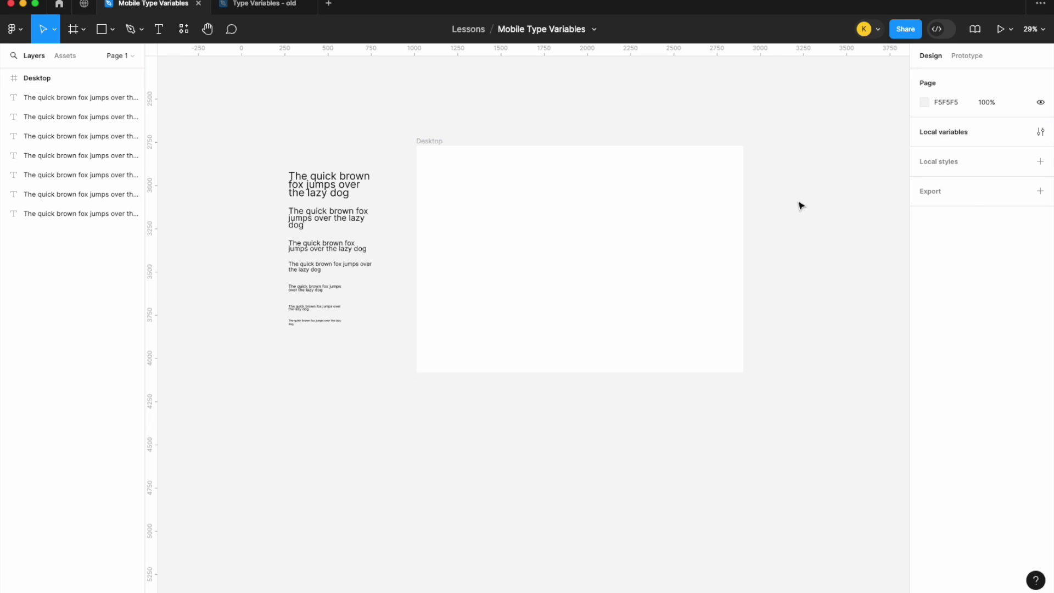
# - Review all text size and line height variables from h1 to p, and return to the sample text on the canvas
pyautogui.click(1036, 131)
pyautogui.scroll(-4, 602, 310)
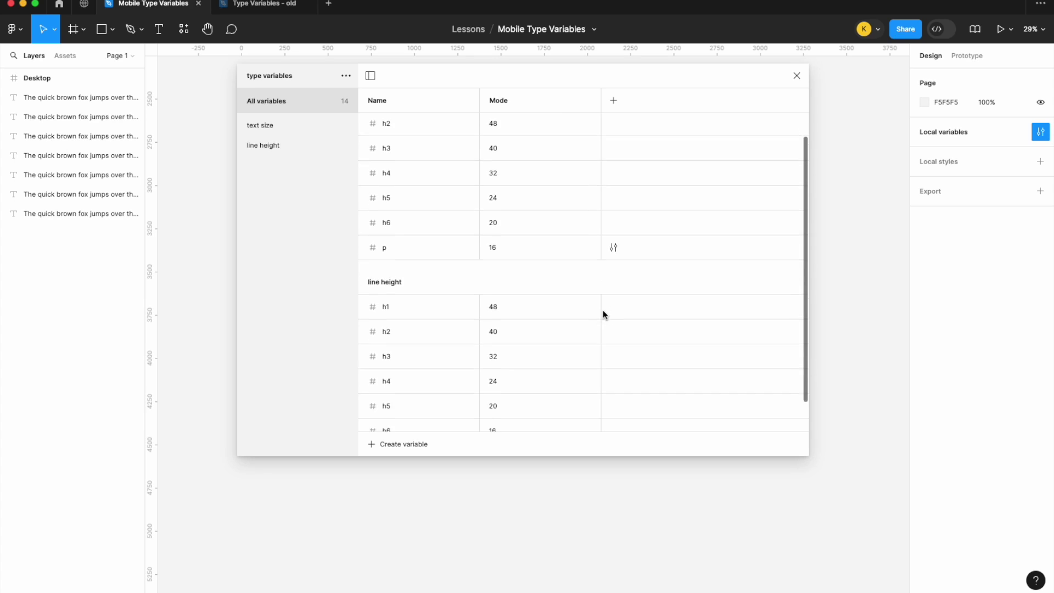
pyautogui.scroll(4, 562, 225)
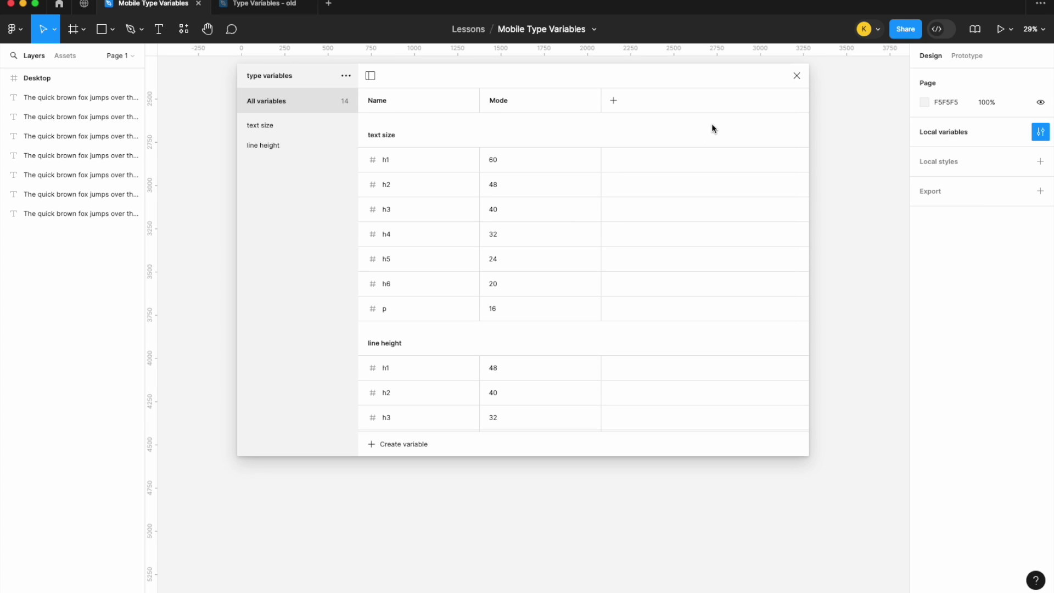
pyautogui.click(795, 75)
pyautogui.scroll(3, 233, 227)
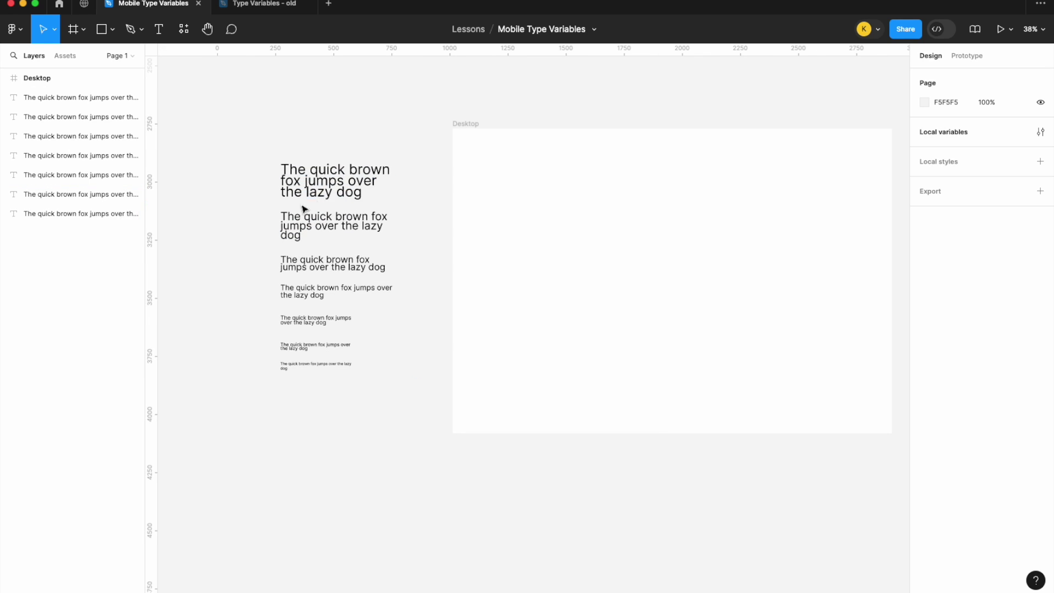
pyautogui.scroll(2, 232, 227)
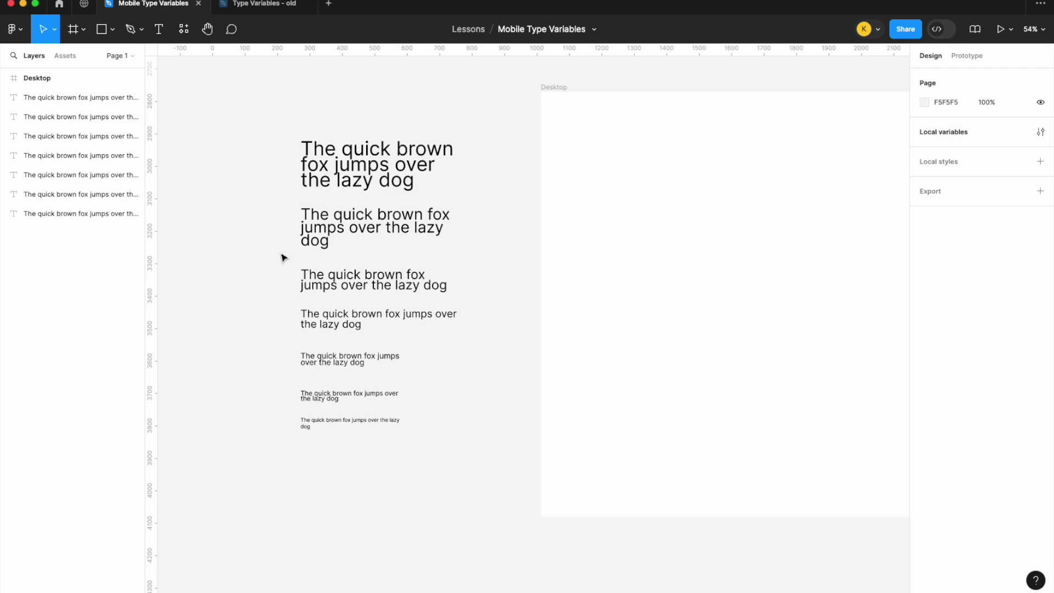
pyautogui.scroll(-5, 466, 224)
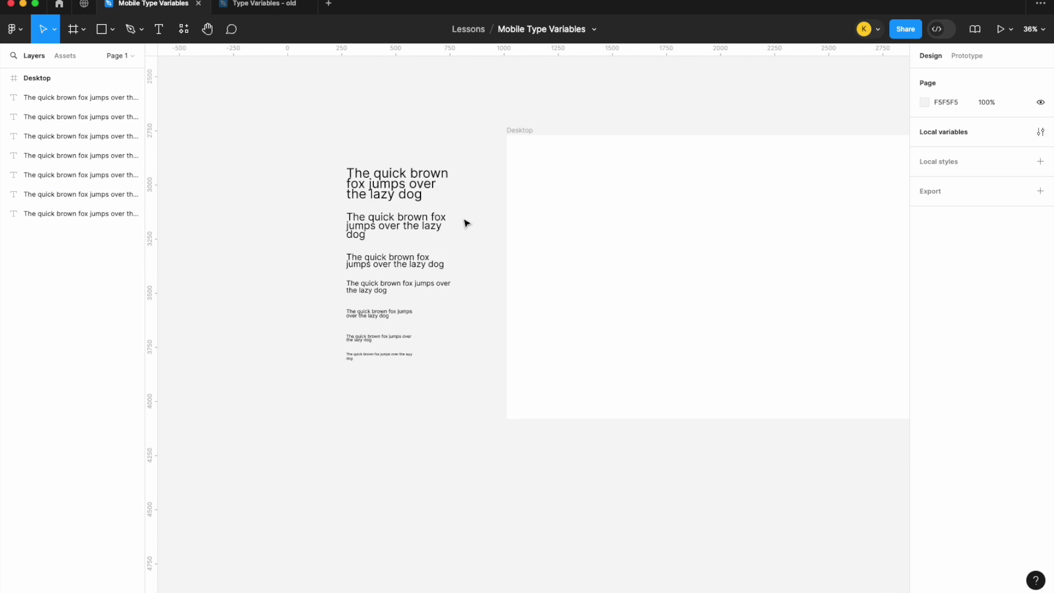
pyautogui.hscroll(-2, 401, 214)
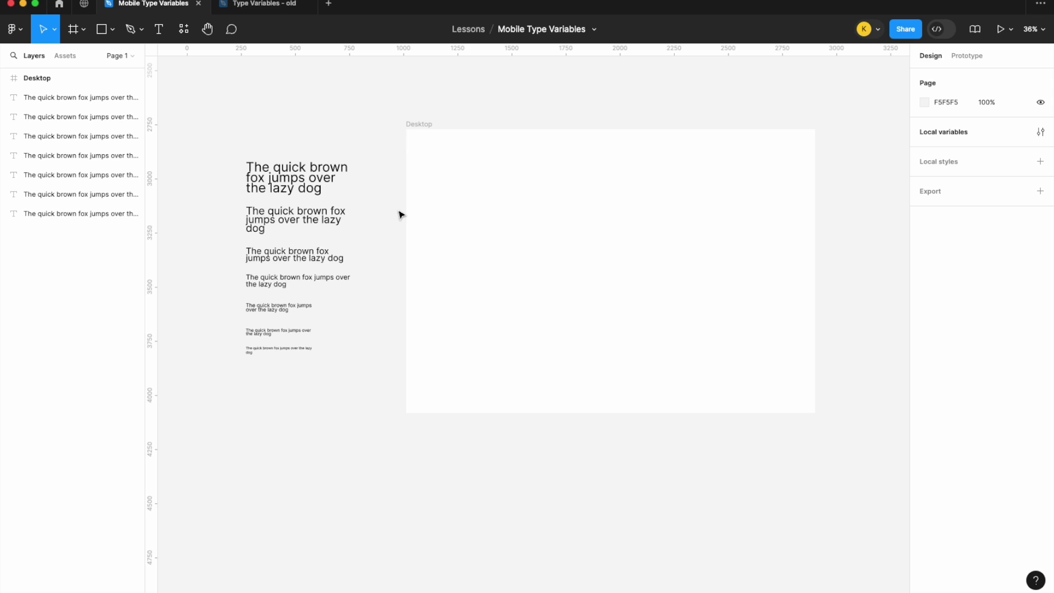
pyautogui.scroll(10, 337, 261)
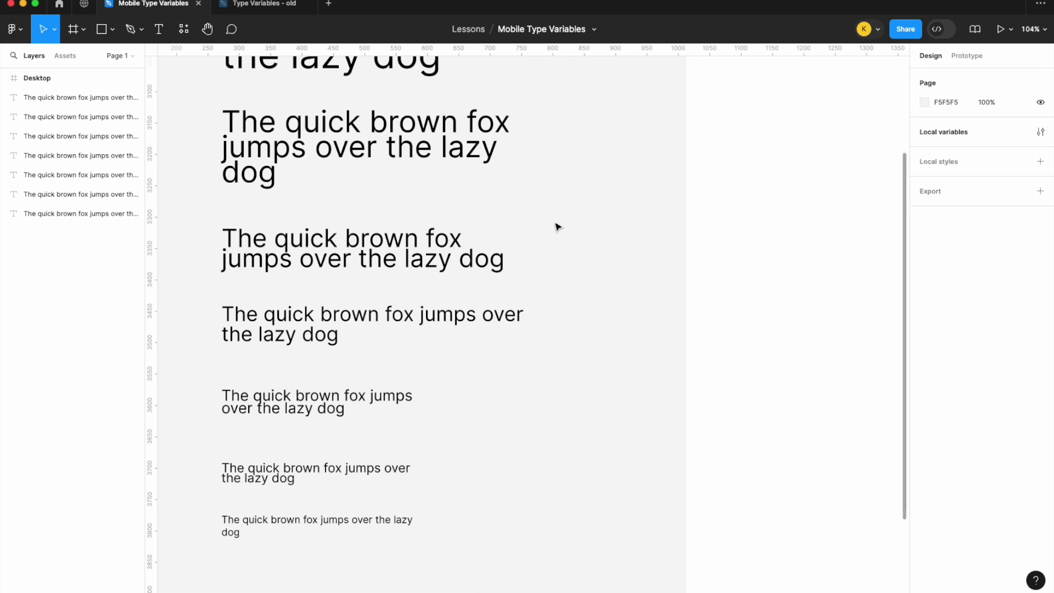
pyautogui.scroll(-10, 557, 226)
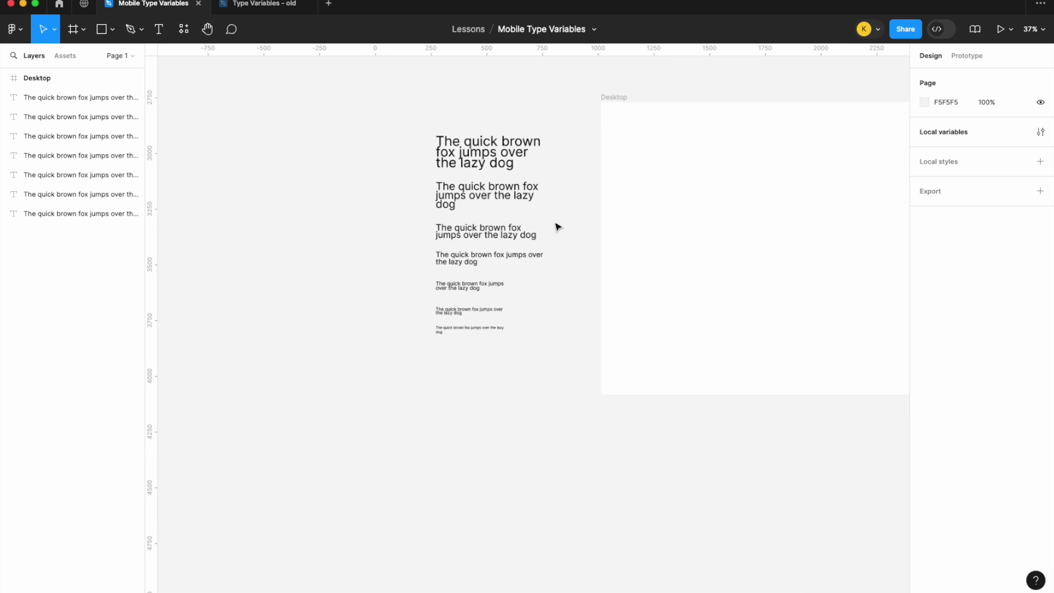
pyautogui.hscroll(-2, 557, 226)
pyautogui.hscroll(-2, 557, 226)
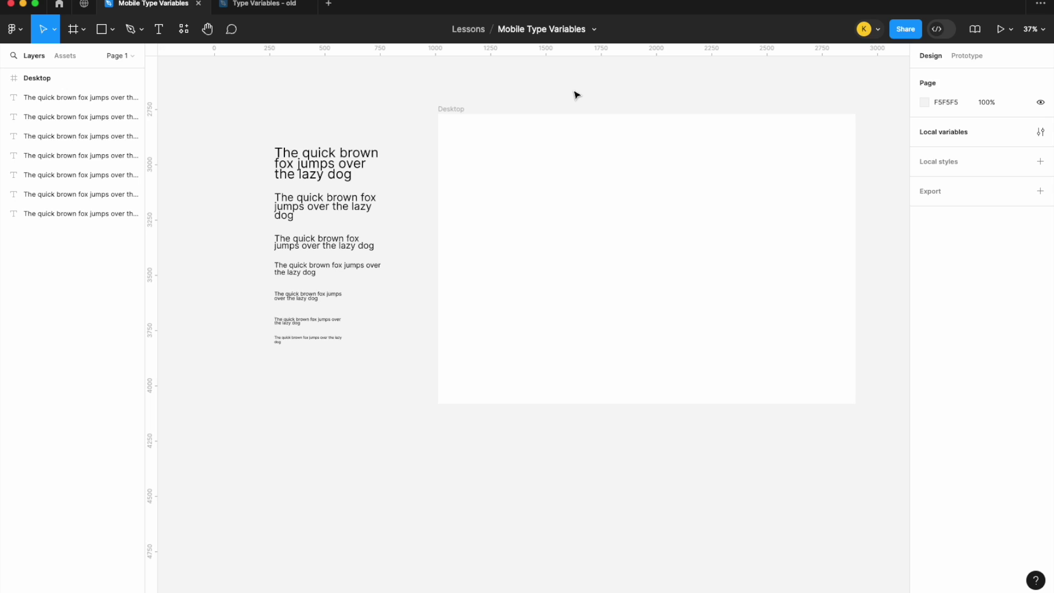
# - Open the local variables, add a second mode to the type variables collection, and name the first mode Desktop
pyautogui.click(1040, 131)
pyautogui.click(613, 101)
pyautogui.click(501, 108)
pyautogui.doubleClick(500, 108)
pyautogui.write('Desktop')
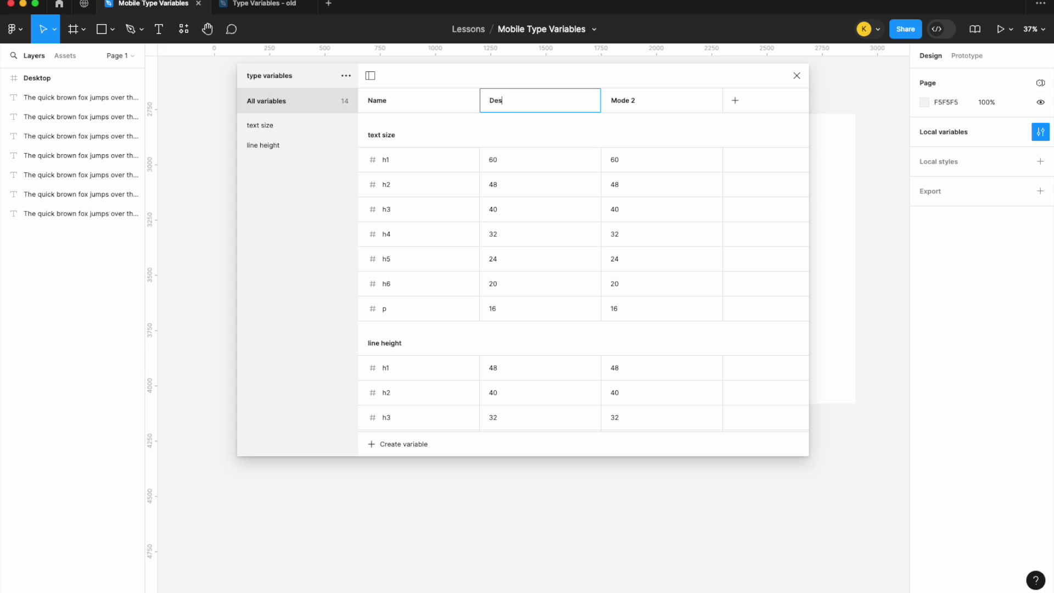
pyautogui.press('Return')
# - Name the second mode of the type variables Mobile and close the variables window
pyautogui.doubleClick(633, 101)
pyautogui.write('Mobile')
pyautogui.press('Return')
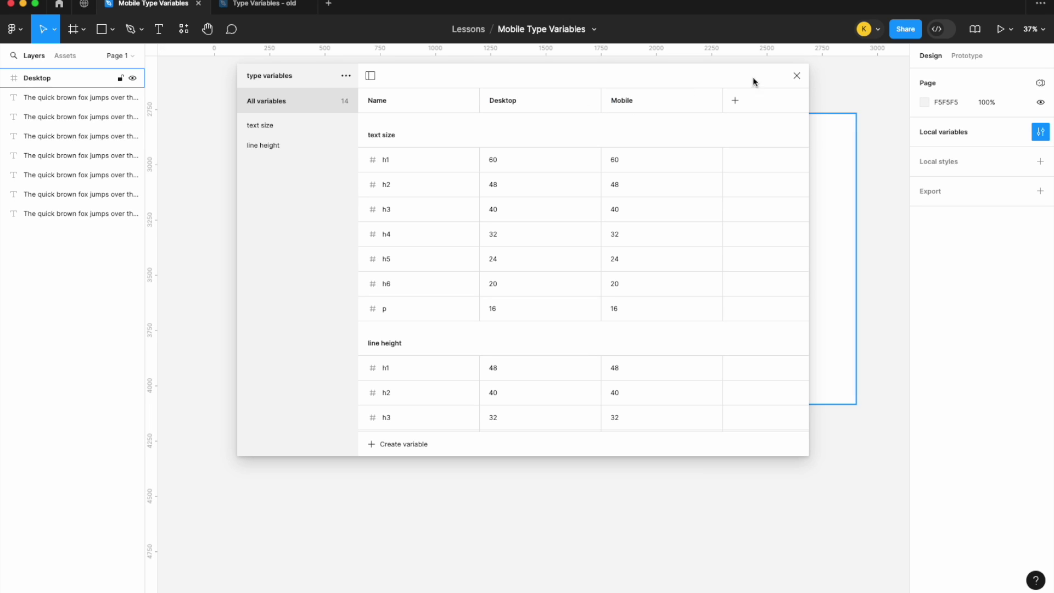
pyautogui.click(796, 75)
pyautogui.click(802, 81)
# - Duplicate all seven sample texts and place the copies inside the Desktop frame
pyautogui.hscroll(5, 768, 91)
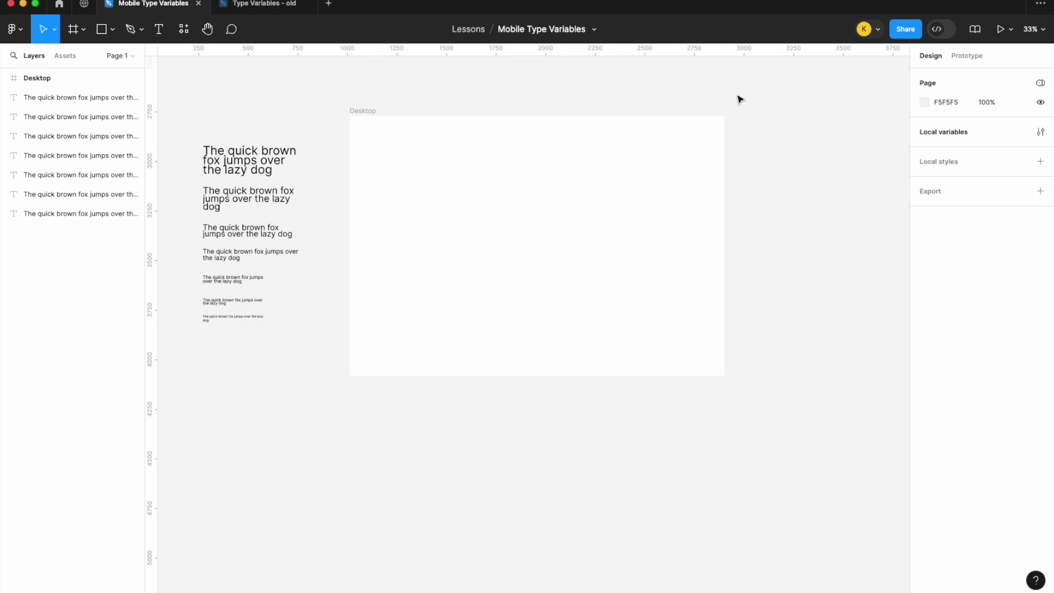
pyautogui.hscroll(-1, 732, 99)
pyautogui.moveTo(230, 387); pyautogui.dragTo(282, 137)
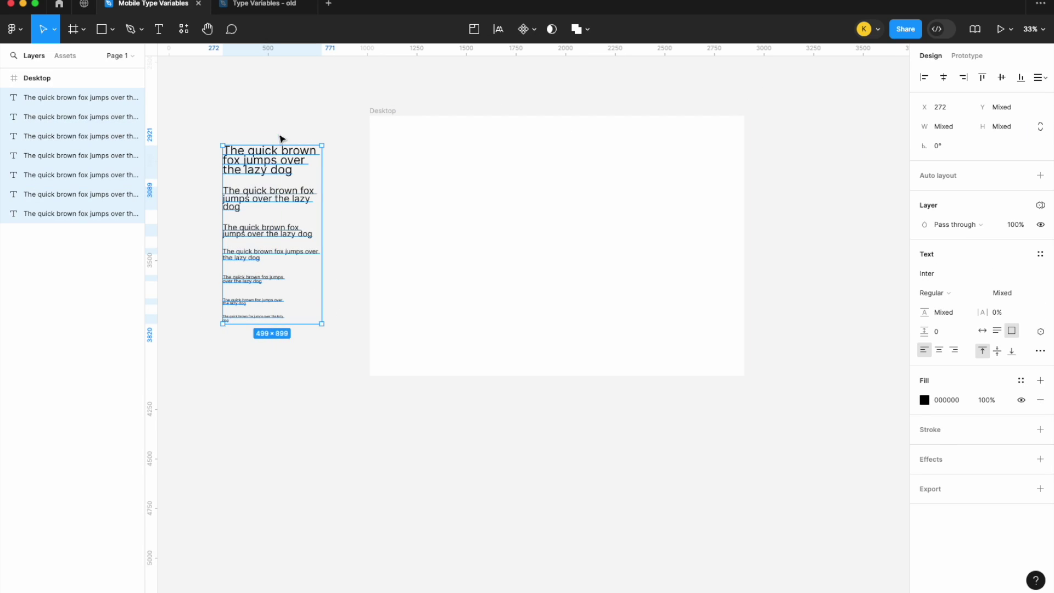
pyautogui.hotkey('ctrl', 'd')
pyautogui.moveTo(308, 314); pyautogui.dragTo(564, 314)
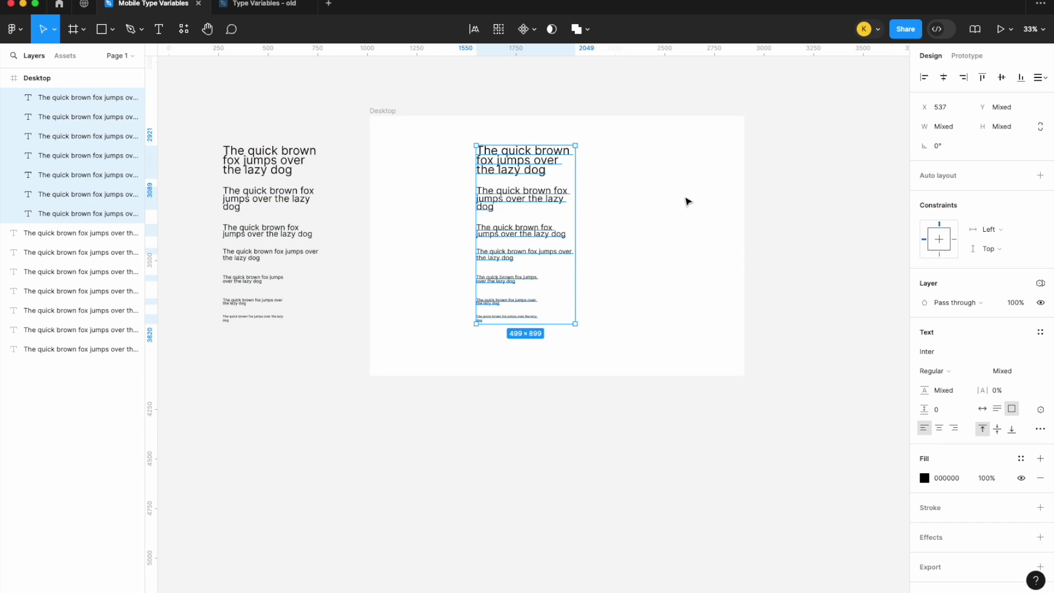
# - Apply the Desktop mode of the type variables to the Desktop frame
pyautogui.click(384, 132)
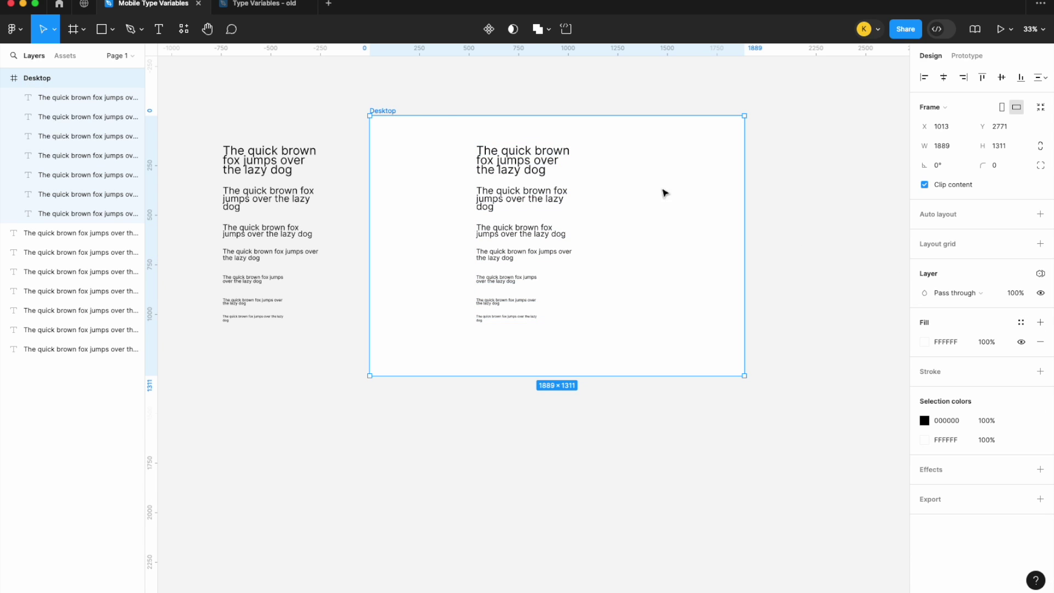
pyautogui.click(1040, 273)
pyautogui.moveTo(969, 320)
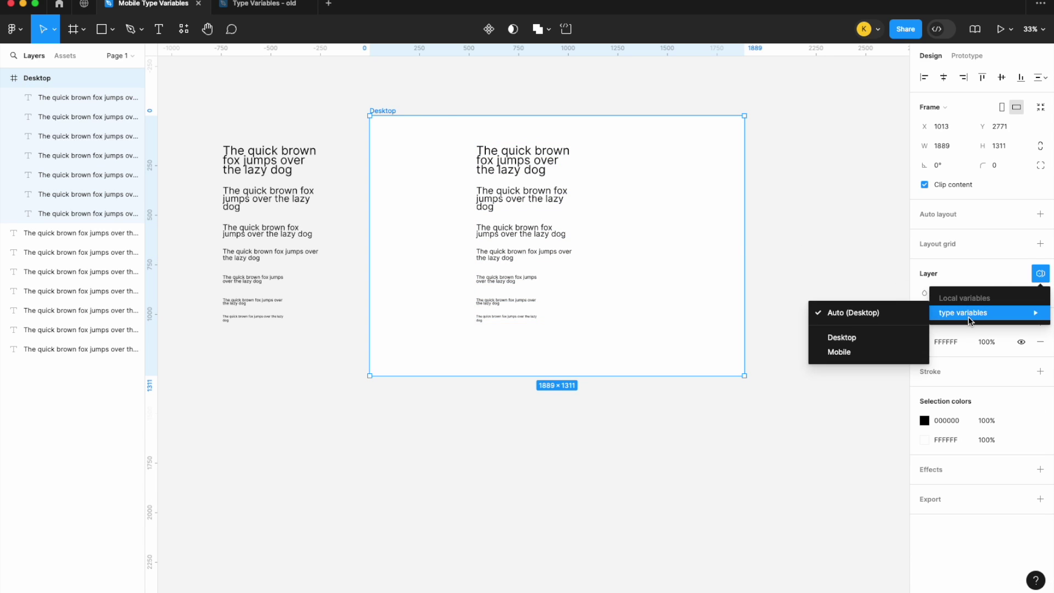
pyautogui.click(870, 337)
pyautogui.click(835, 287)
# - Add an iPhone 14 & 15 Pro preset frame beside the Desktop frame
pyautogui.scroll(-3, 835, 287)
pyautogui.hscroll(3, 781, 272)
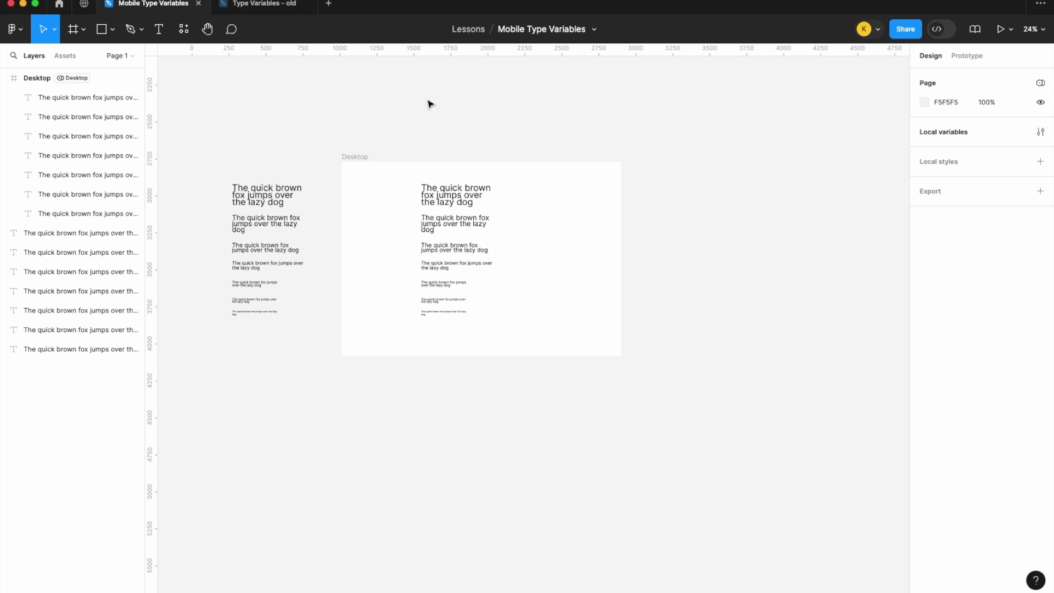
pyautogui.press('f')
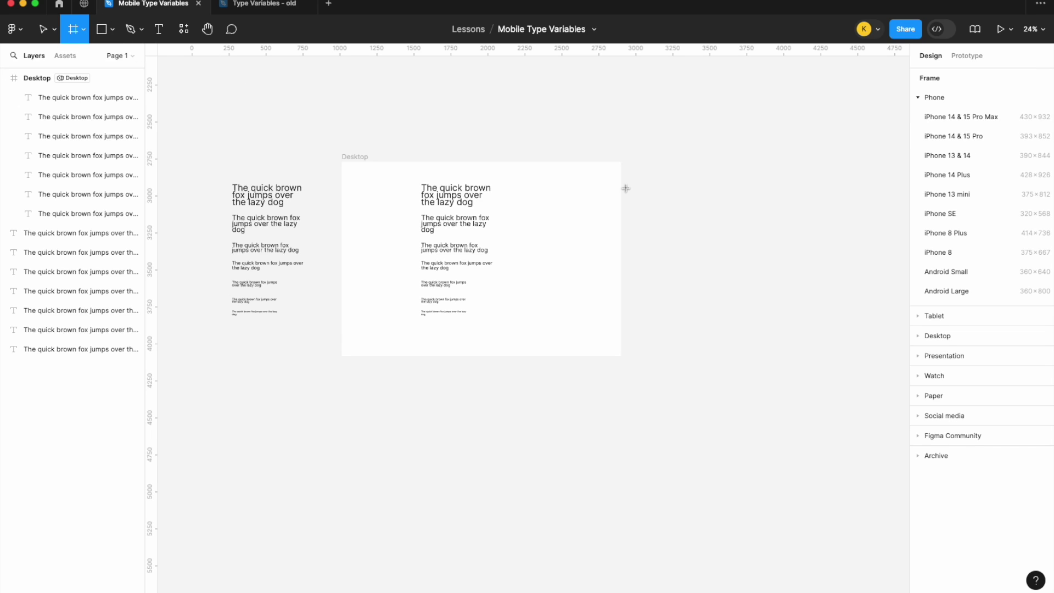
pyautogui.click(953, 136)
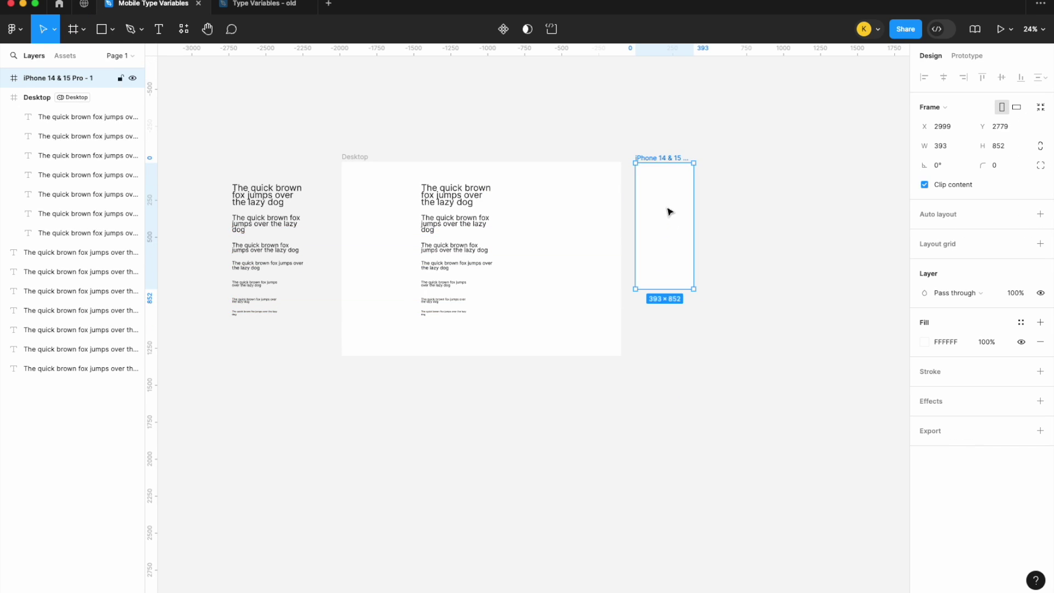
# - Copy the largest sample text from the Desktop frame into the iPhone frame
pyautogui.click(463, 199)
pyautogui.scroll(3, 461, 201)
pyautogui.moveTo(427, 208); pyautogui.dragTo(782, 210)
pyautogui.hscroll(2, 768, 181)
# - Apply the Mobile mode of the type variables to the iPhone frame
pyautogui.click(748, 145)
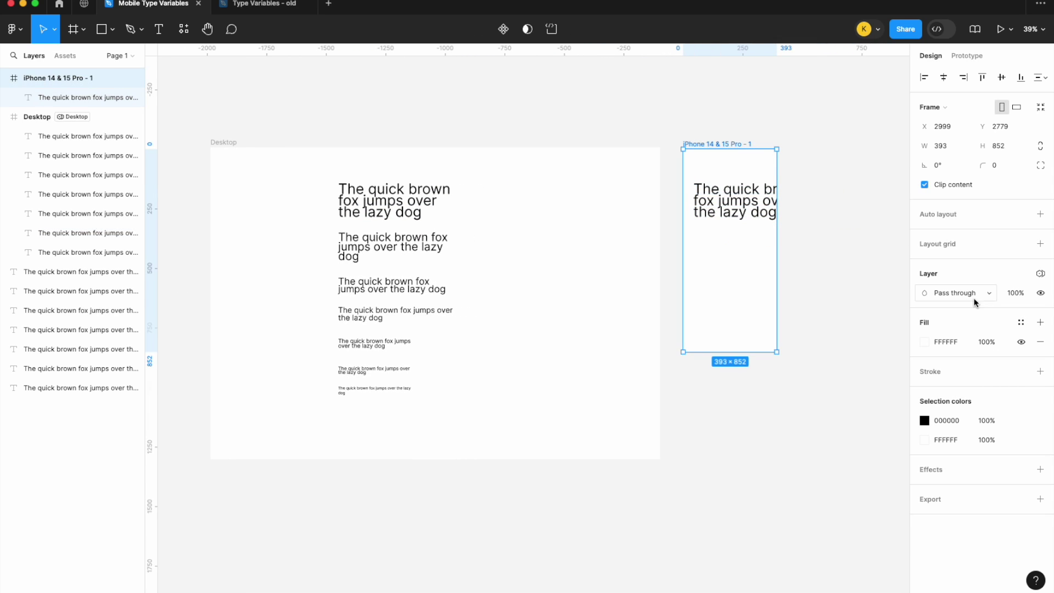
pyautogui.click(1040, 273)
pyautogui.moveTo(987, 312)
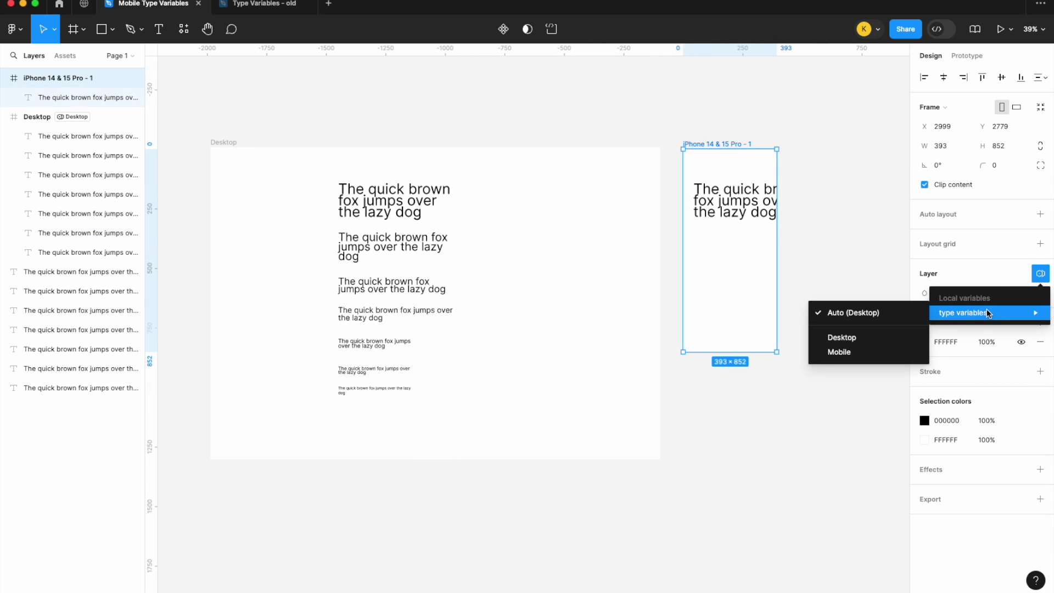
pyautogui.click(868, 351)
pyautogui.click(821, 216)
pyautogui.hscroll(2, 810, 209)
pyautogui.scroll(3, 811, 209)
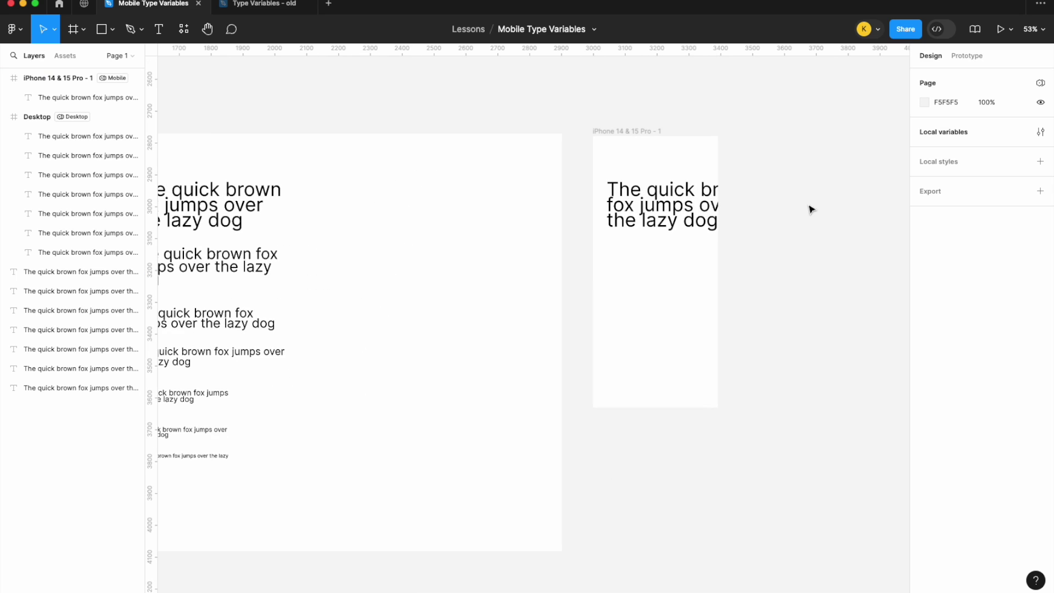
pyautogui.click(702, 219)
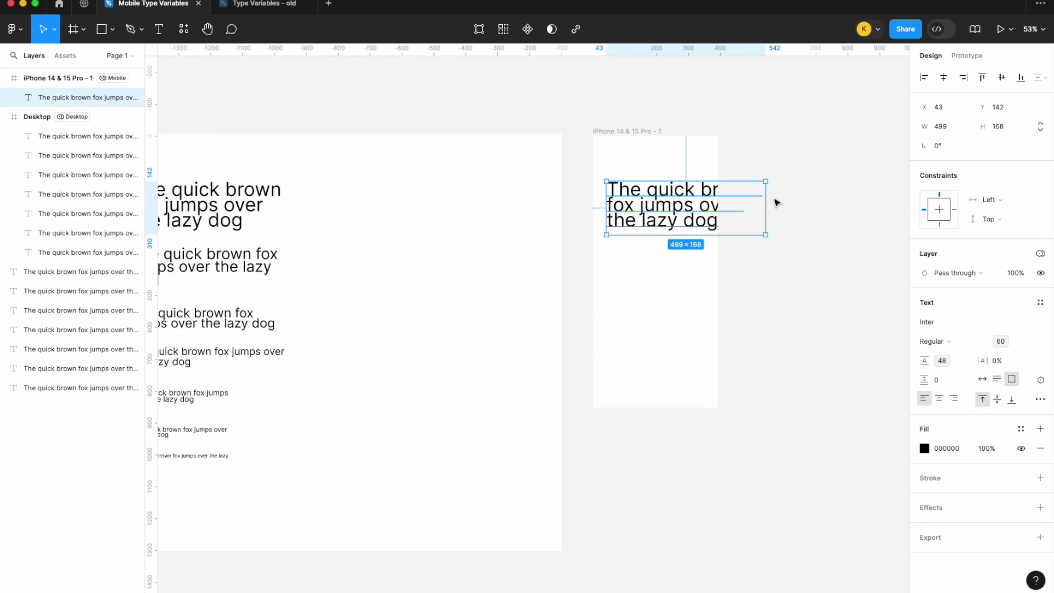
pyautogui.press('Return')
pyautogui.write('Heading 1')
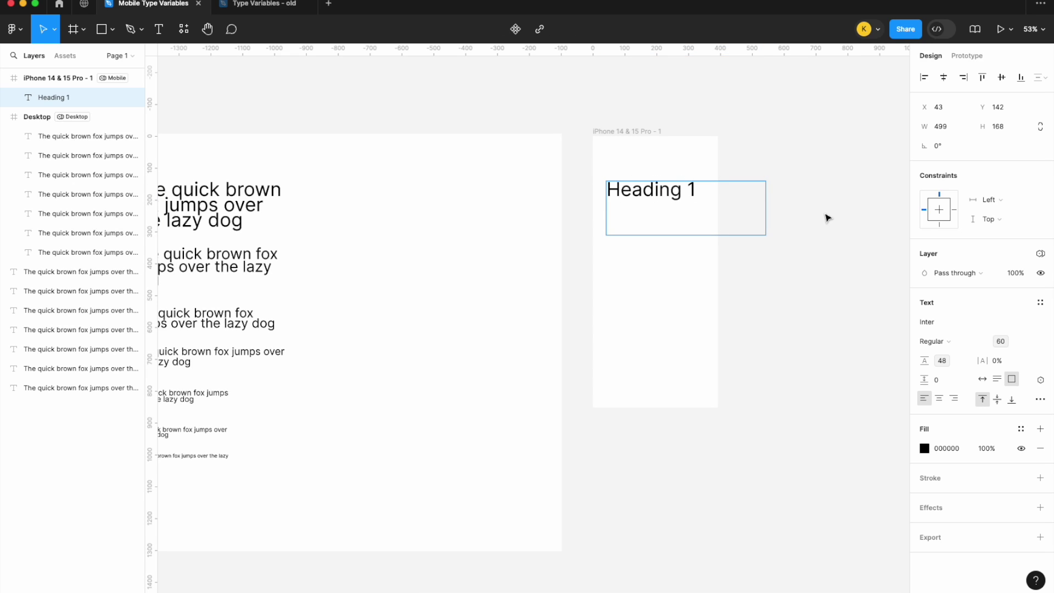
pyautogui.press('super+z')
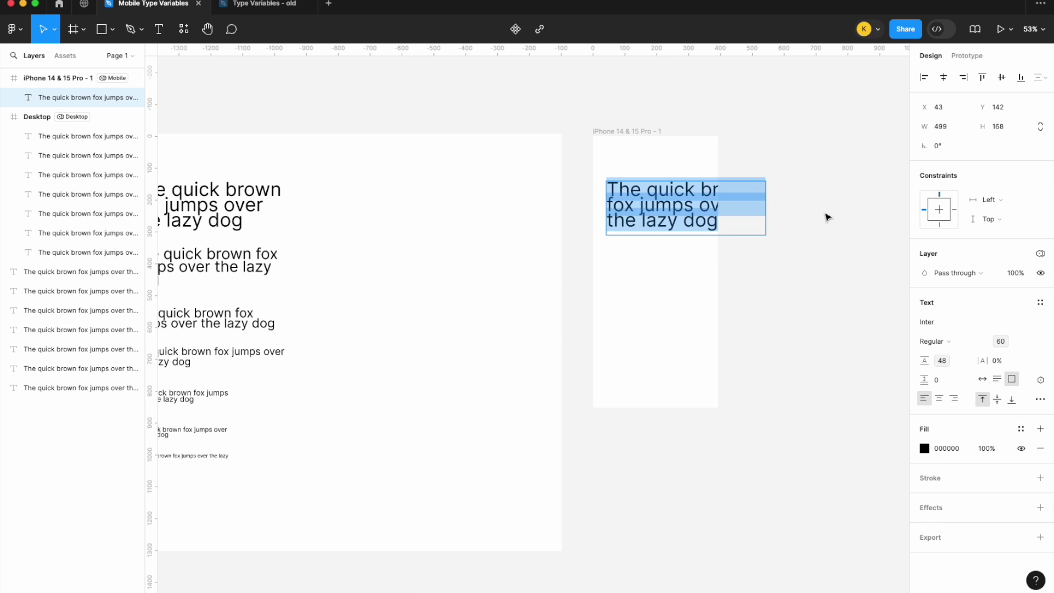
pyautogui.press('Escape')
# - Narrow the sample text box to about 301 wide so it fits inside the iPhone frame
pyautogui.moveTo(765, 215); pyautogui.dragTo(698, 212)
pyautogui.scroll(3, 719, 214)
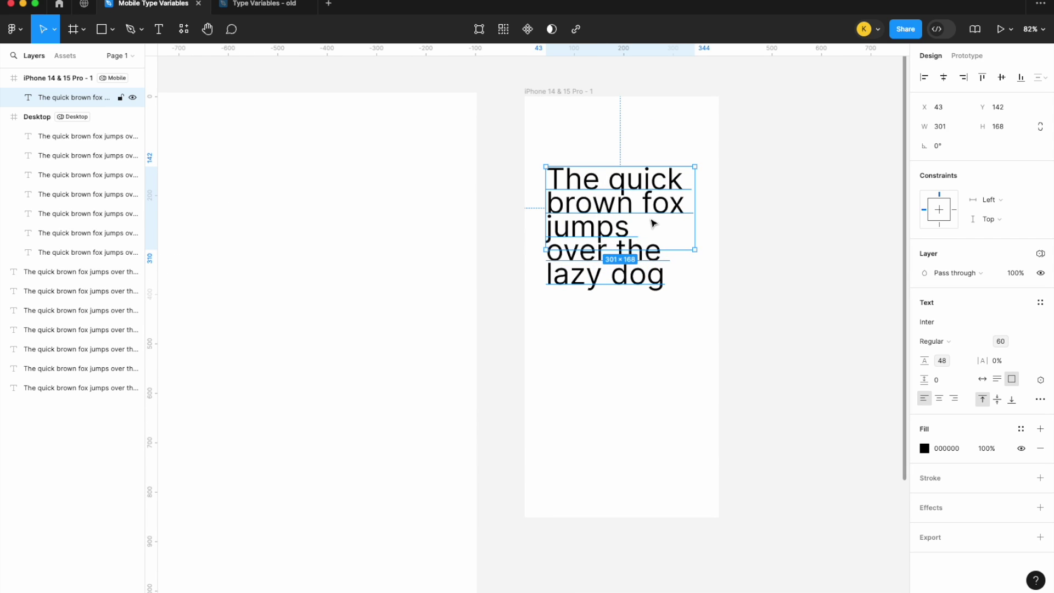
pyautogui.click(774, 162)
# - Open the local variables in a narrower window beside the iPhone frame, with the Mobile values and the sample text both in view
pyautogui.scroll(-5, 774, 163)
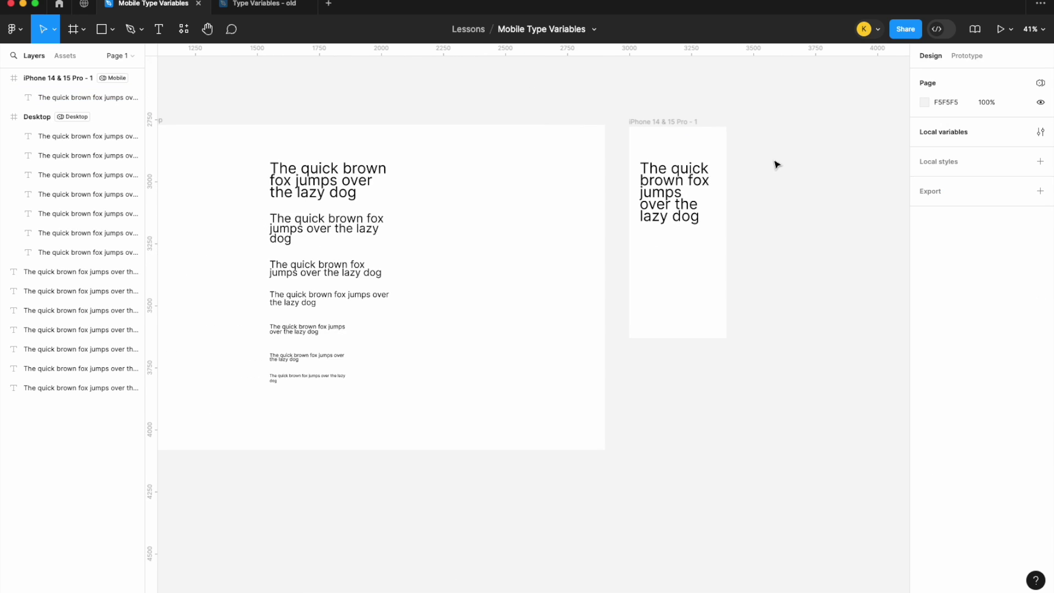
pyautogui.scroll(-2, 775, 163)
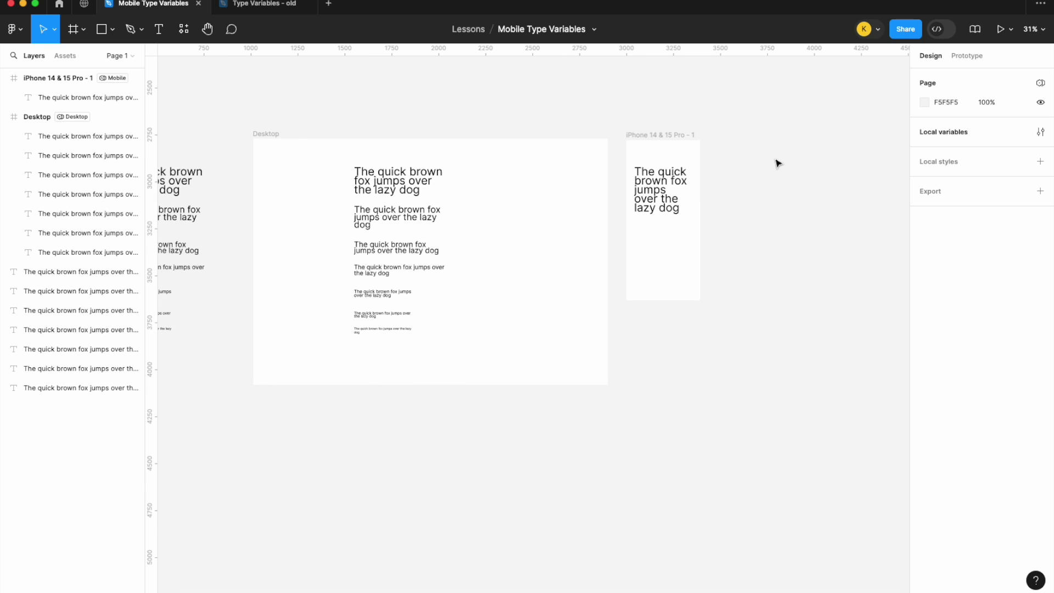
pyautogui.click(1040, 132)
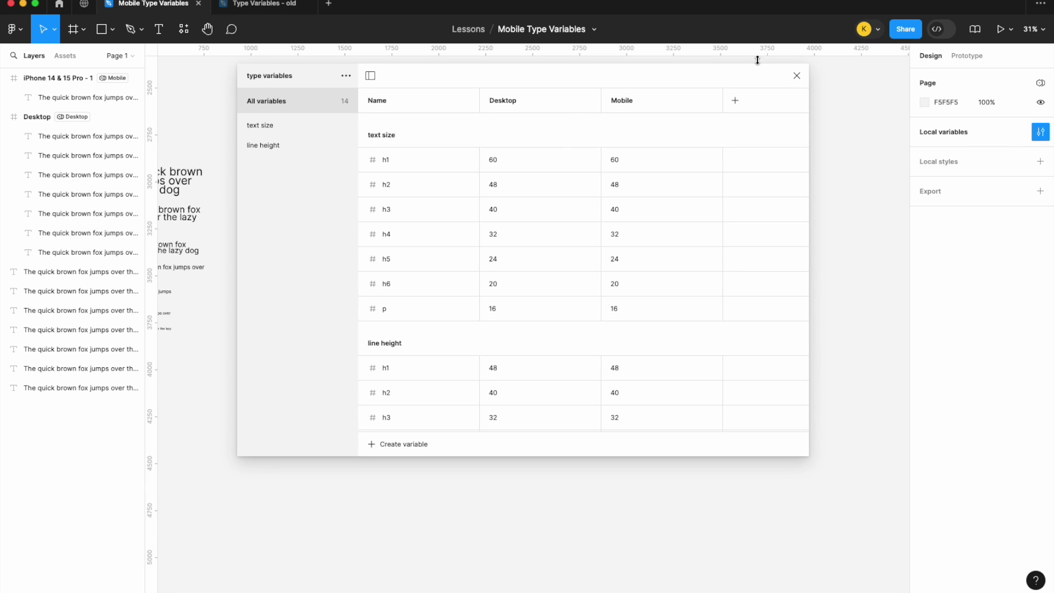
pyautogui.moveTo(237, 200); pyautogui.dragTo(410, 199)
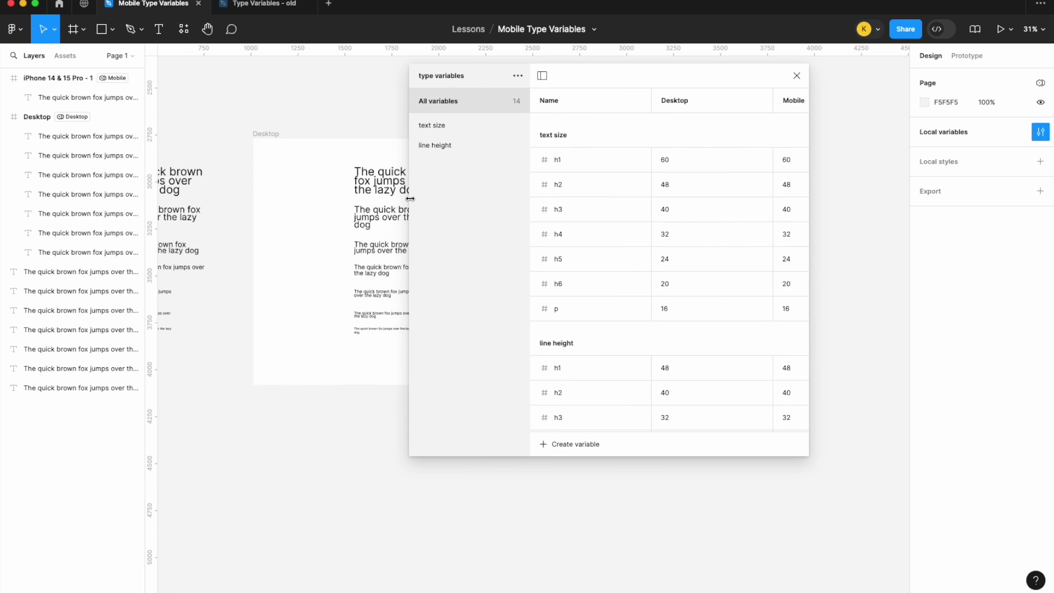
pyautogui.hscroll(3, 254, 247)
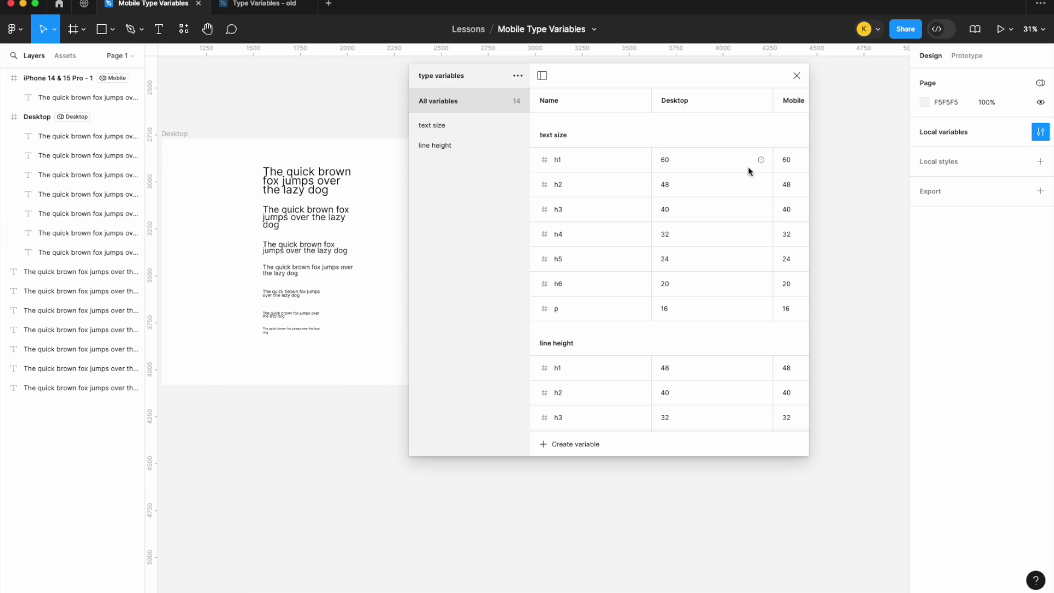
pyautogui.hscroll(3, 748, 166)
pyautogui.moveTo(661, 73); pyautogui.dragTo(750, 63)
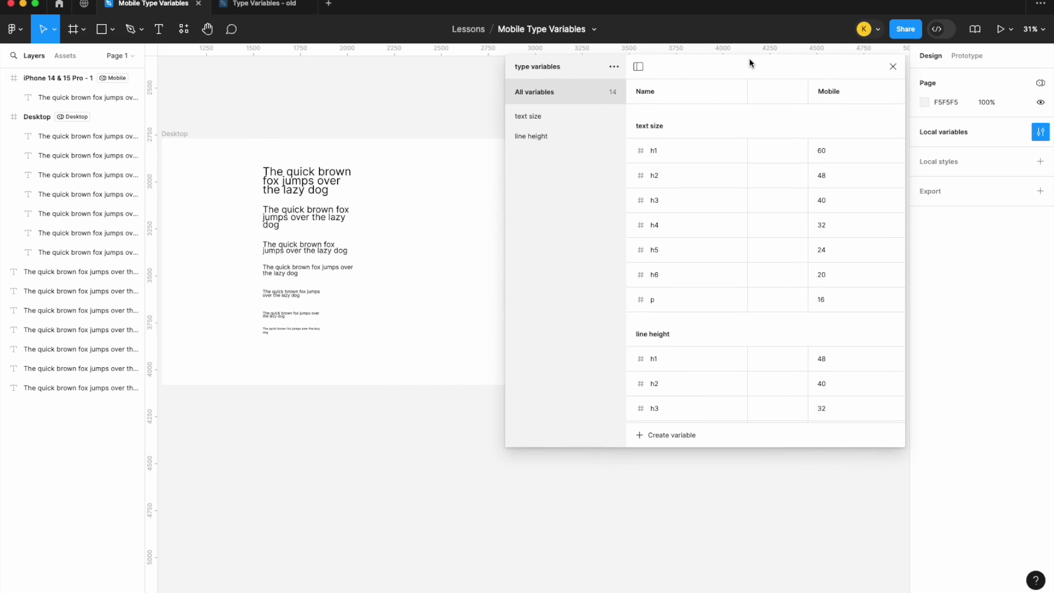
pyautogui.hscroll(8, 374, 174)
pyautogui.keyDown('ctrl'); pyautogui.scroll(3, 374, 175); pyautogui.keyUp('ctrl')
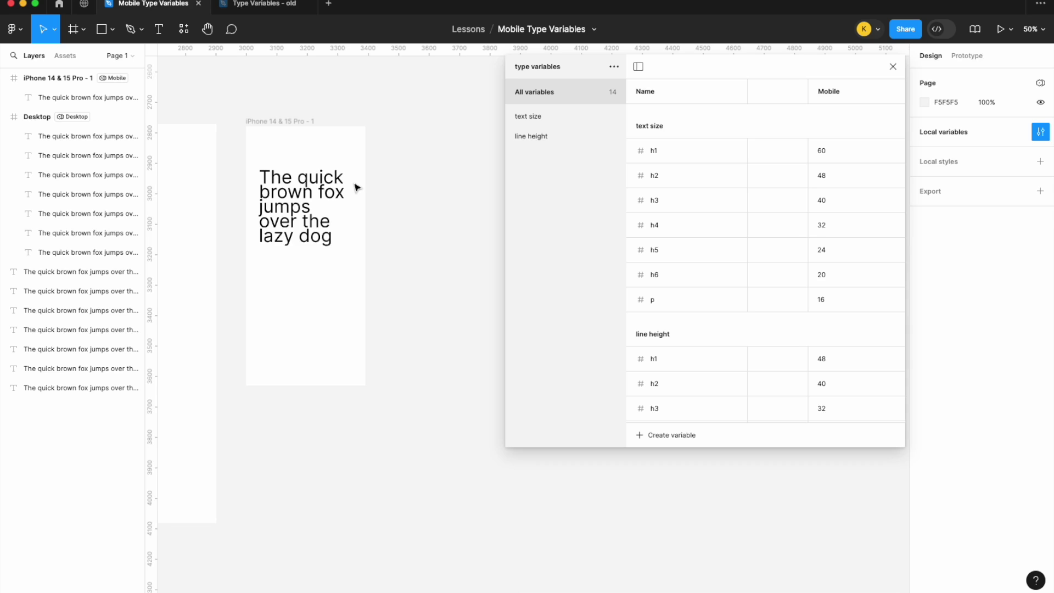
pyautogui.keyDown('ctrl'); pyautogui.scroll(2, 357, 187); pyautogui.keyUp('ctrl')
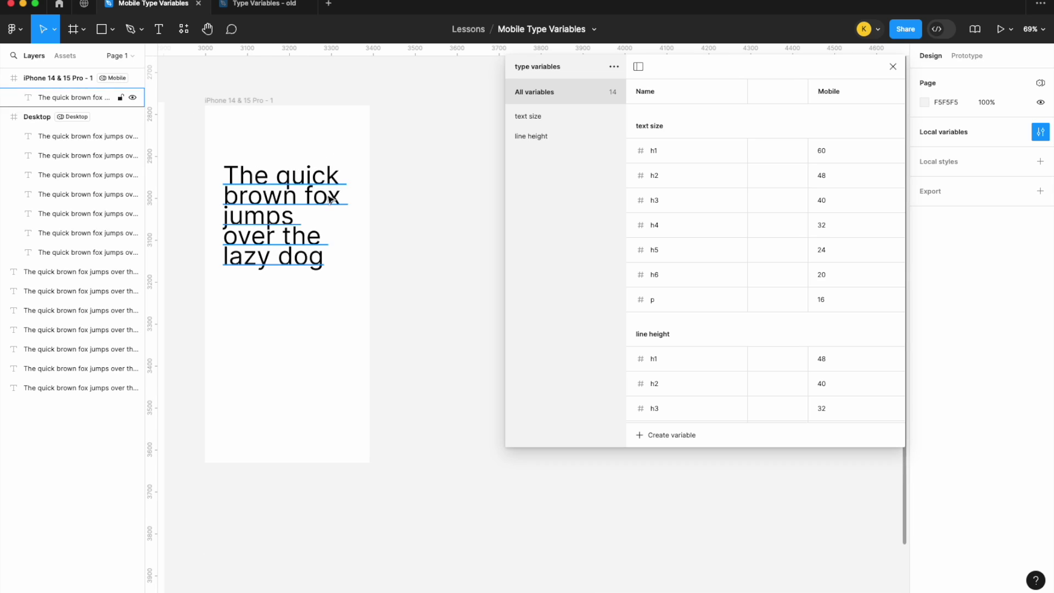
# - Set the Mobile value of the h1 text size to 56 and widen the iPhone sample text box to about 331
pyautogui.doubleClick(826, 153)
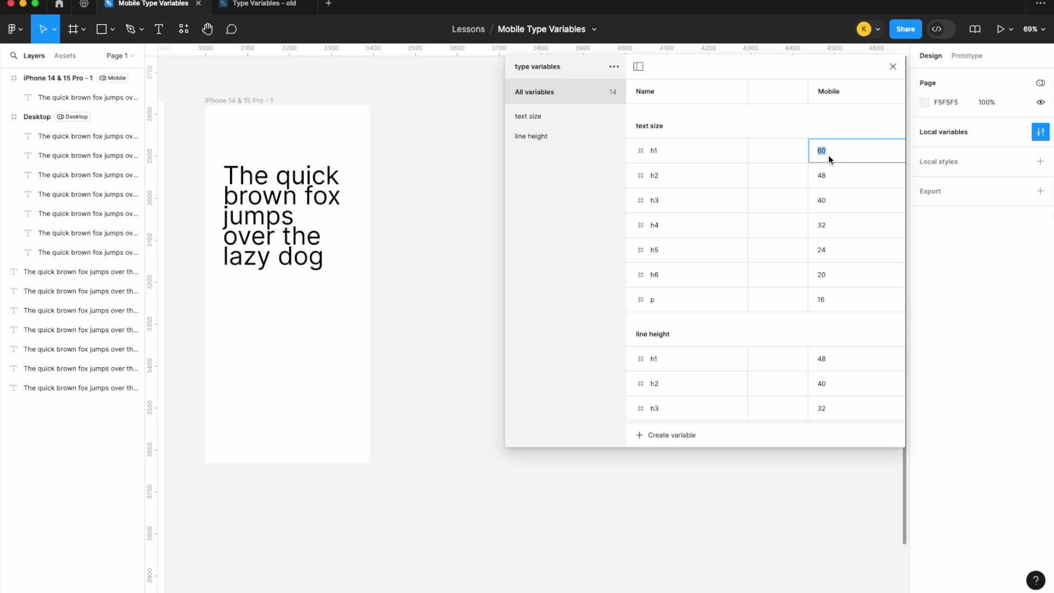
pyautogui.write('56')
pyautogui.press('Return')
pyautogui.hscroll(-1, 434, 242)
pyautogui.click(362, 220)
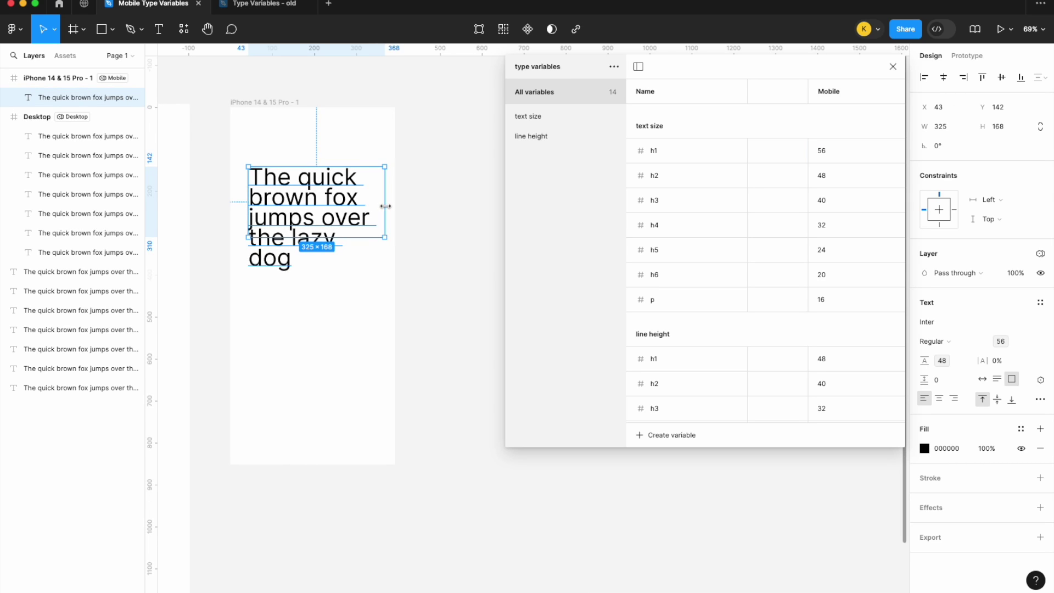
# - Set the Mobile value of the h1 text size variable to 52
pyautogui.doubleClick(827, 154)
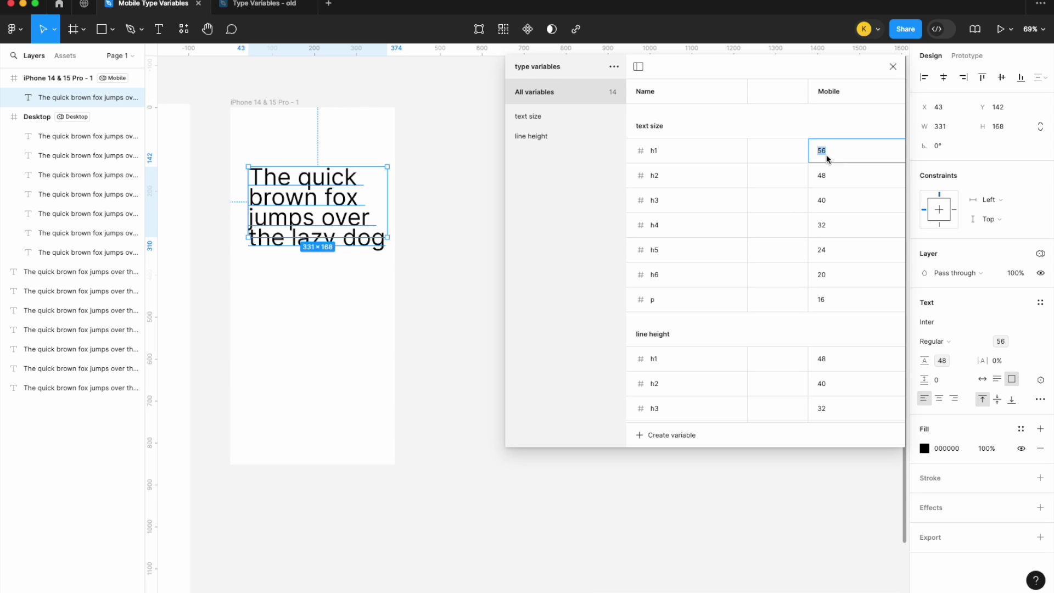
pyautogui.write('52')
pyautogui.press('Return')
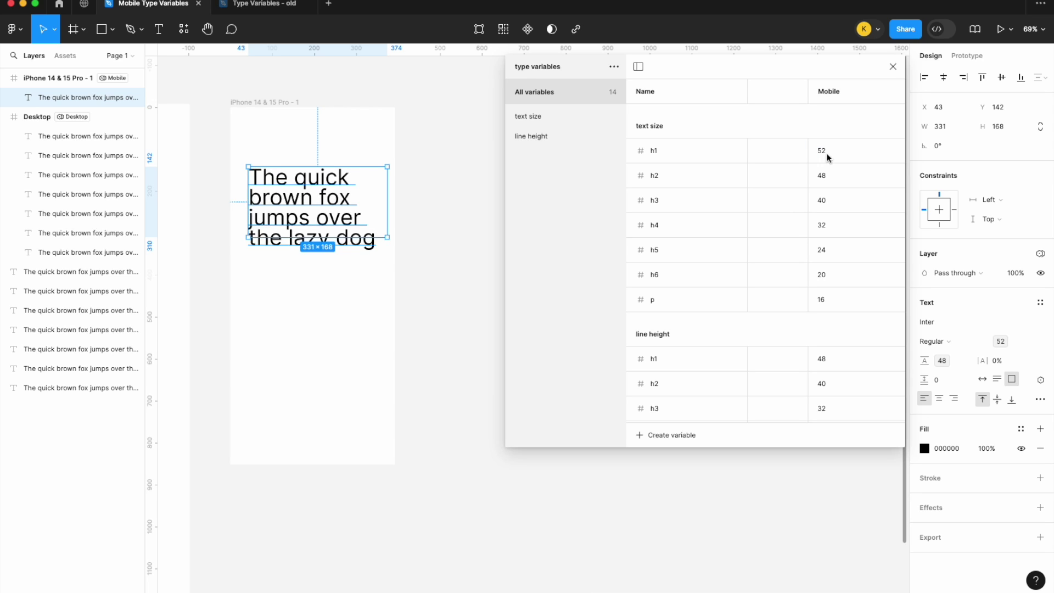
# - Set the Mobile text sizes to 48 for h1, 44 for h2 and 32 for h3
pyautogui.write('48')
pyautogui.press('Return')
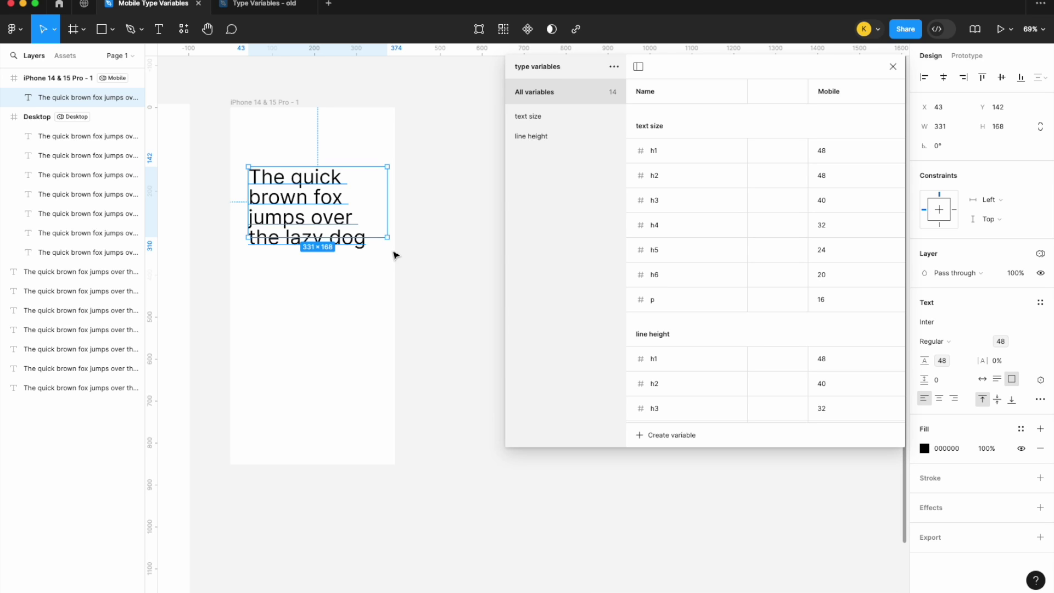
pyautogui.doubleClick(832, 178)
pyautogui.write('44')
pyautogui.press('Return')
pyautogui.doubleClick(828, 201)
pyautogui.write('32')
pyautogui.press('Return')
pyautogui.click(485, 204)
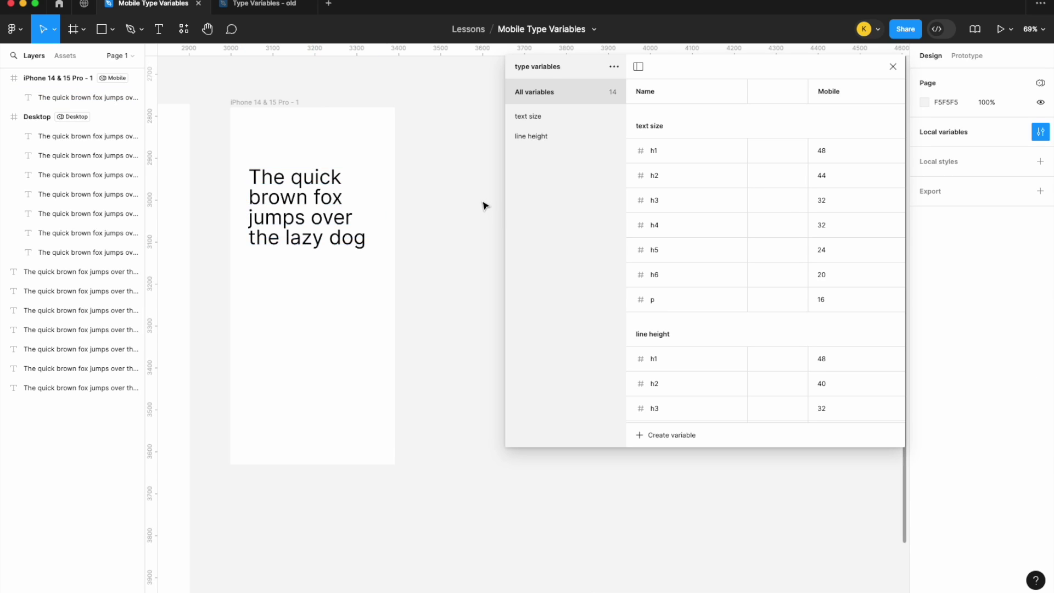
# - Switch to Typescale in the browser and set the type scale to 1.125 – Major Second
pyautogui.scroll(-5, 485, 205)
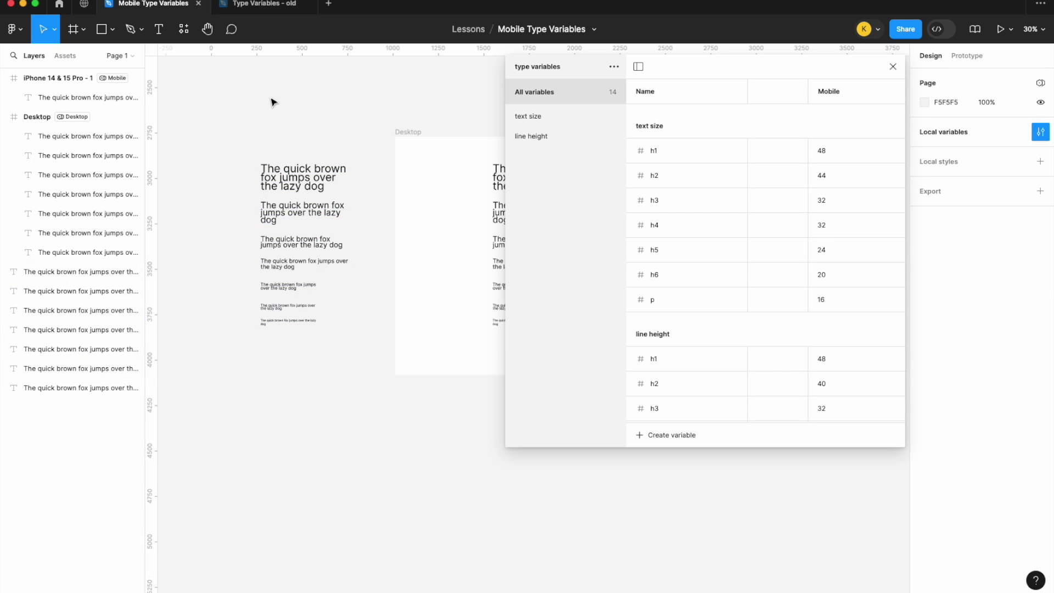
pyautogui.hscroll(5, 272, 102)
pyautogui.scroll(-3, 272, 102)
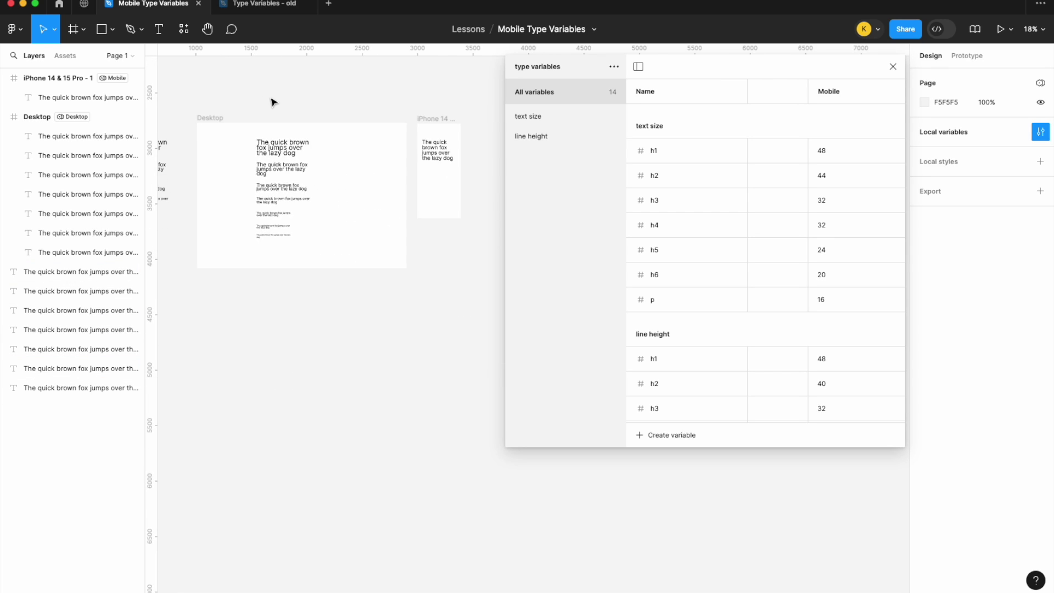
pyautogui.hscroll(2, 306, 103)
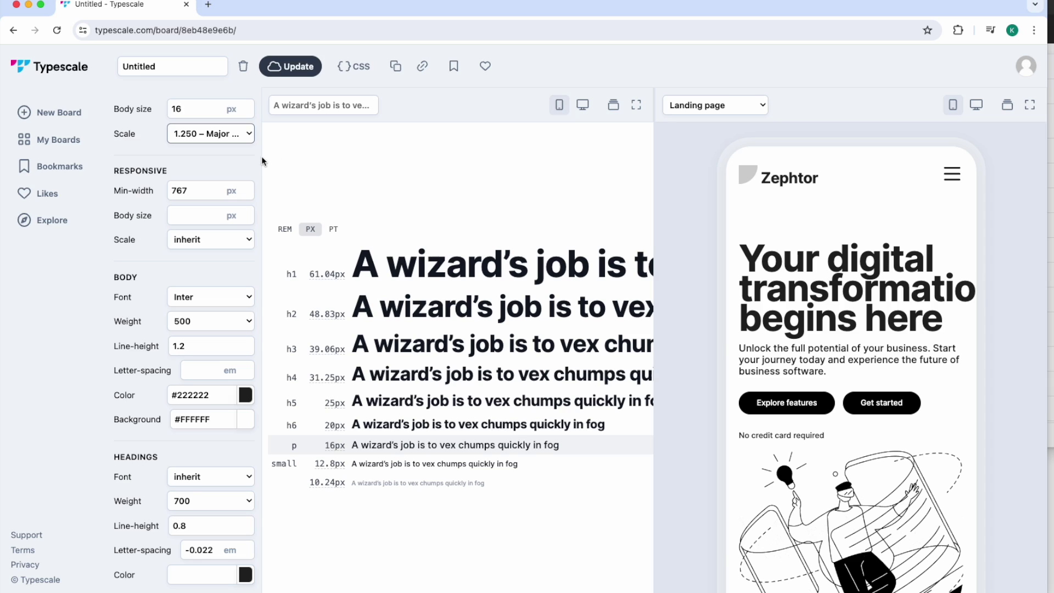
pyautogui.click(246, 140)
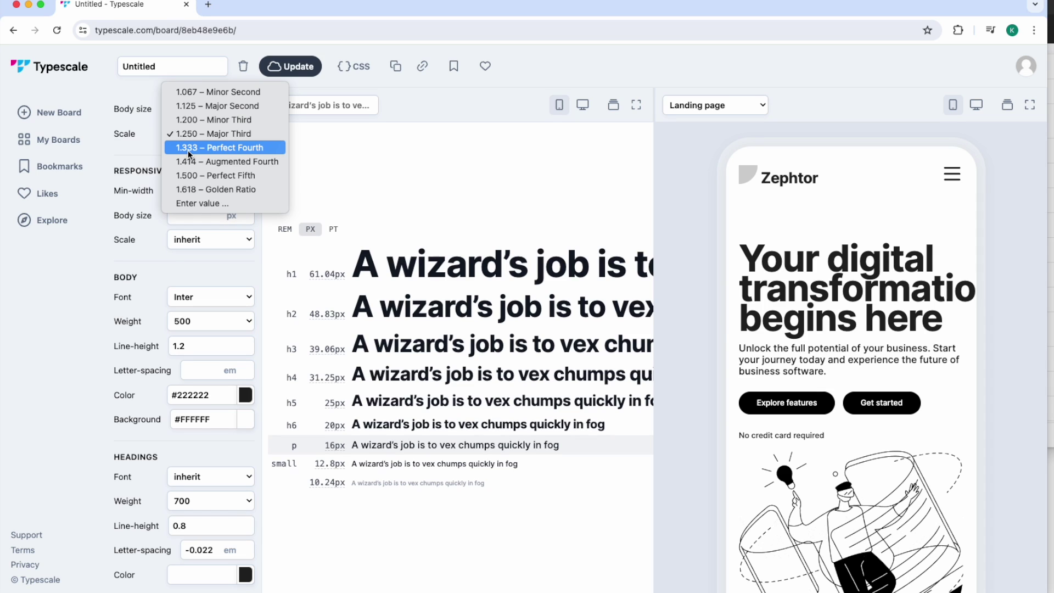
pyautogui.click(211, 135)
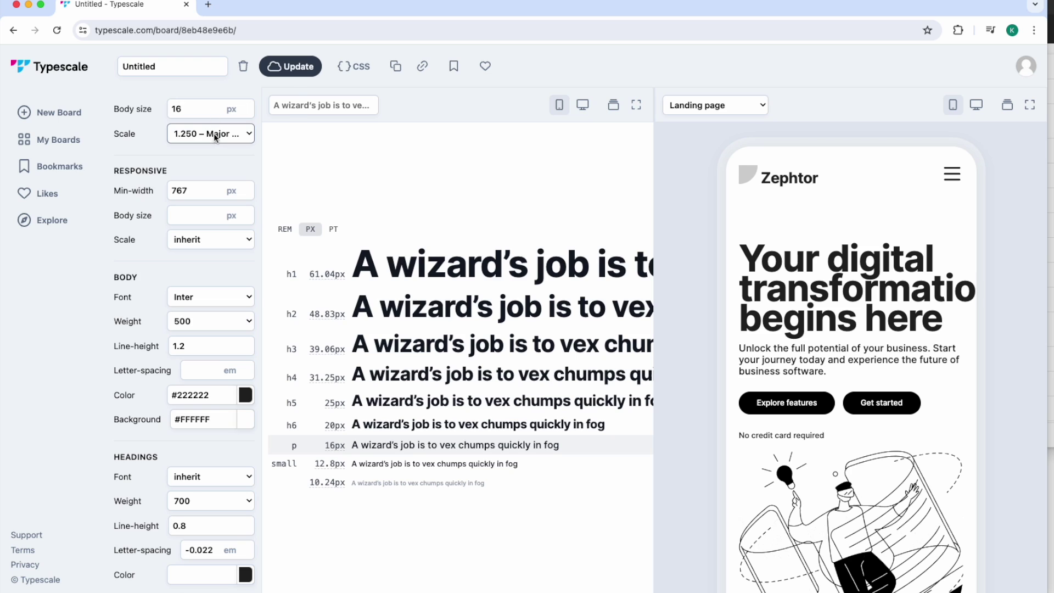
pyautogui.click(215, 135)
pyautogui.click(223, 105)
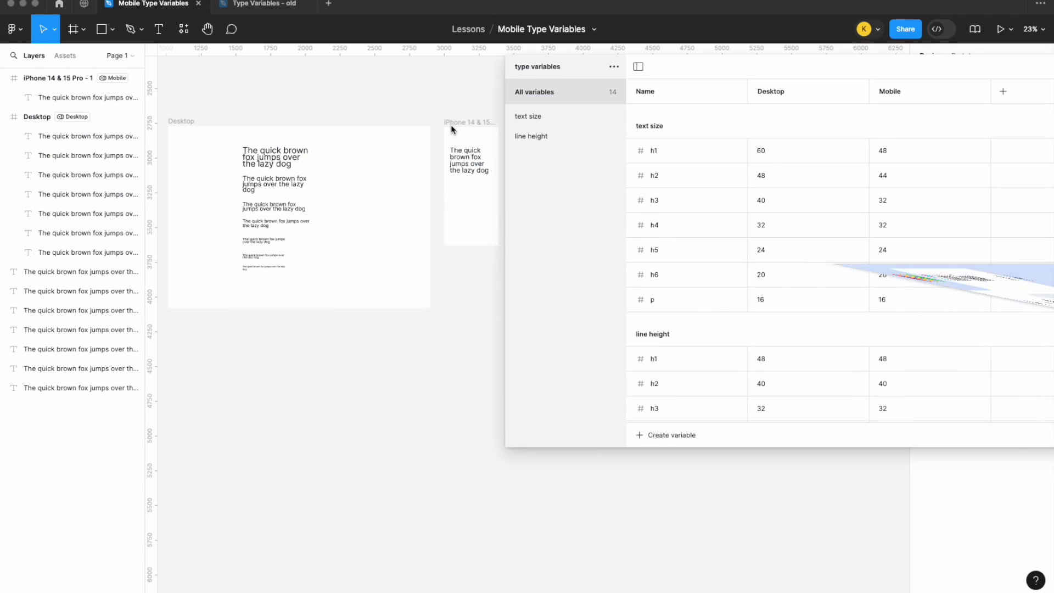
# - Return to Figma and set the Mobile value of the h1 text size to 32
pyautogui.click(885, 148)
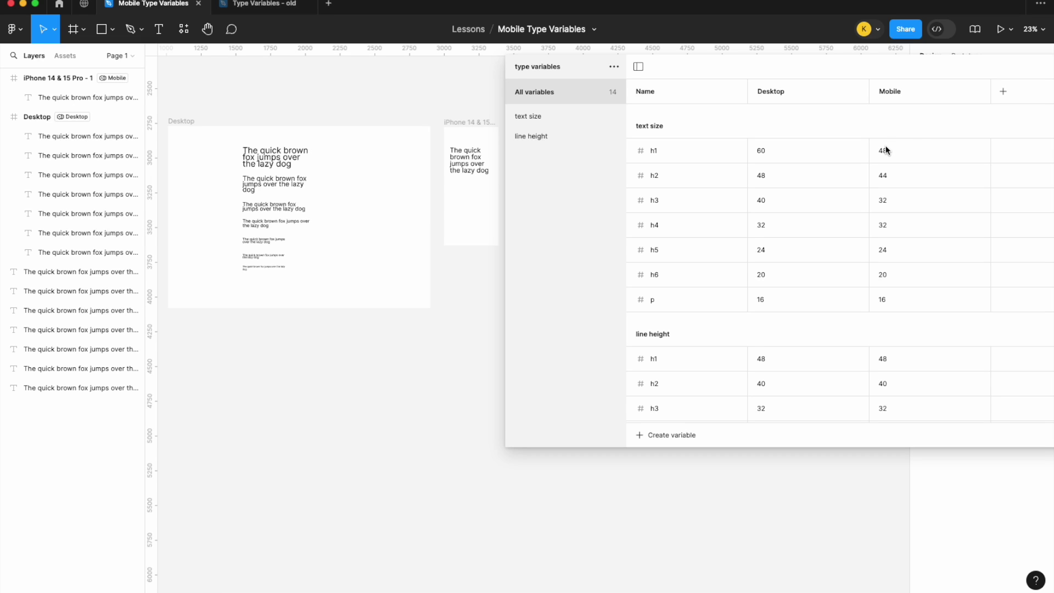
pyautogui.scroll(5, 481, 199)
pyautogui.hscroll(3, 481, 199)
pyautogui.scroll(3, 481, 199)
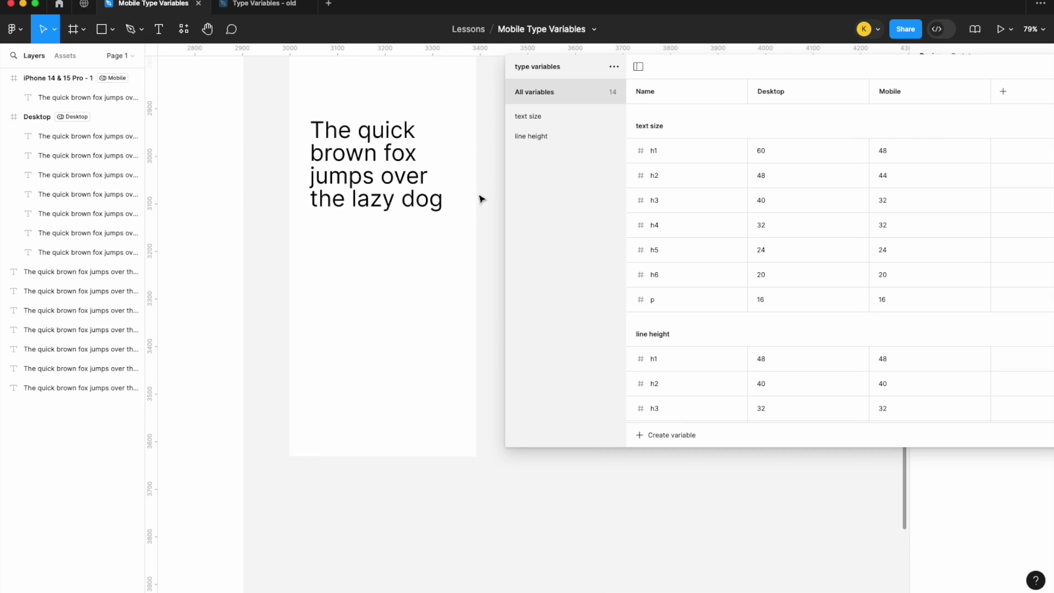
pyautogui.click(910, 150)
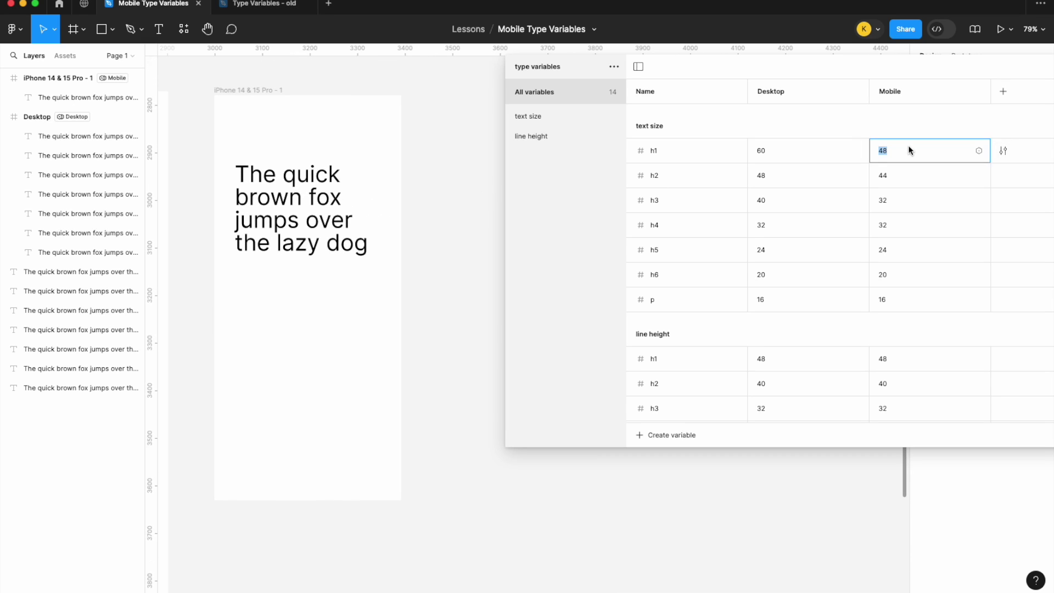
pyautogui.write('32')
pyautogui.press('Return')
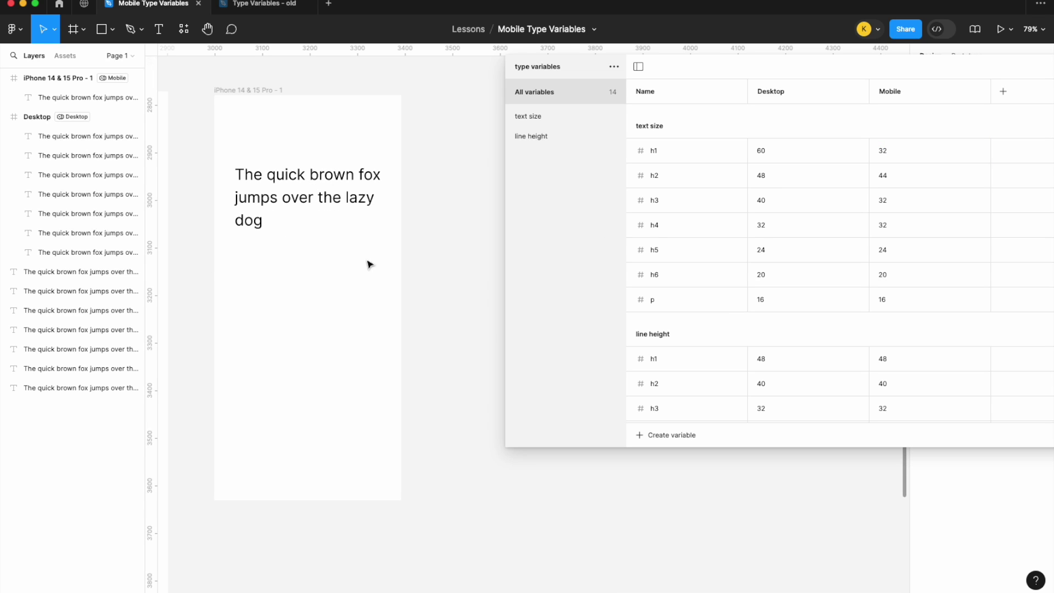
pyautogui.scroll(1, 374, 264)
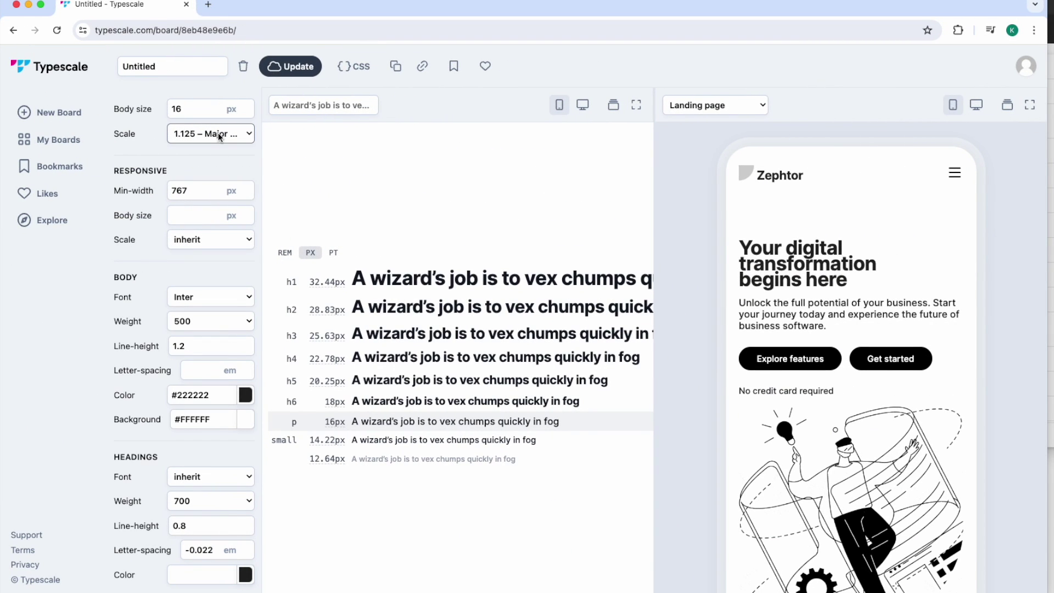
# - Change the scale in Typescale to 1.200 – Minor Third and set the Mobile h1 text size in Figma to 48
pyautogui.click(216, 134)
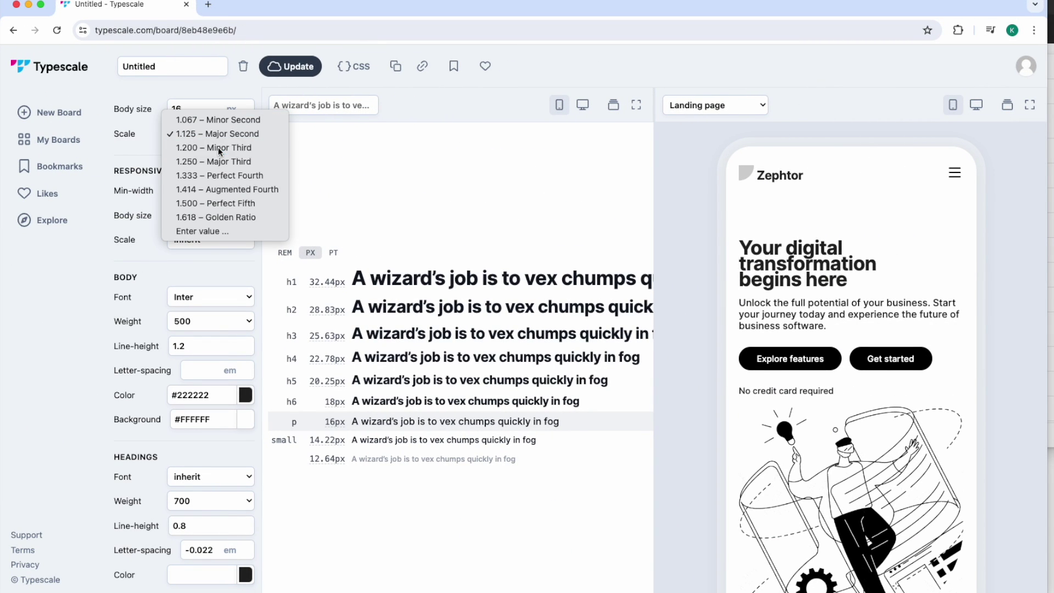
pyautogui.click(219, 148)
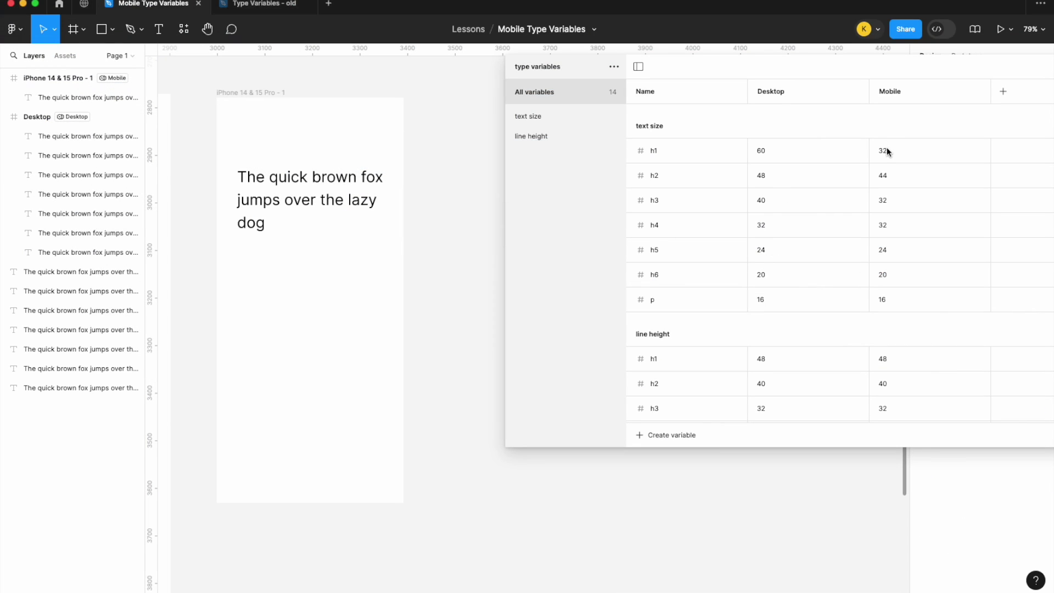
pyautogui.click(887, 152)
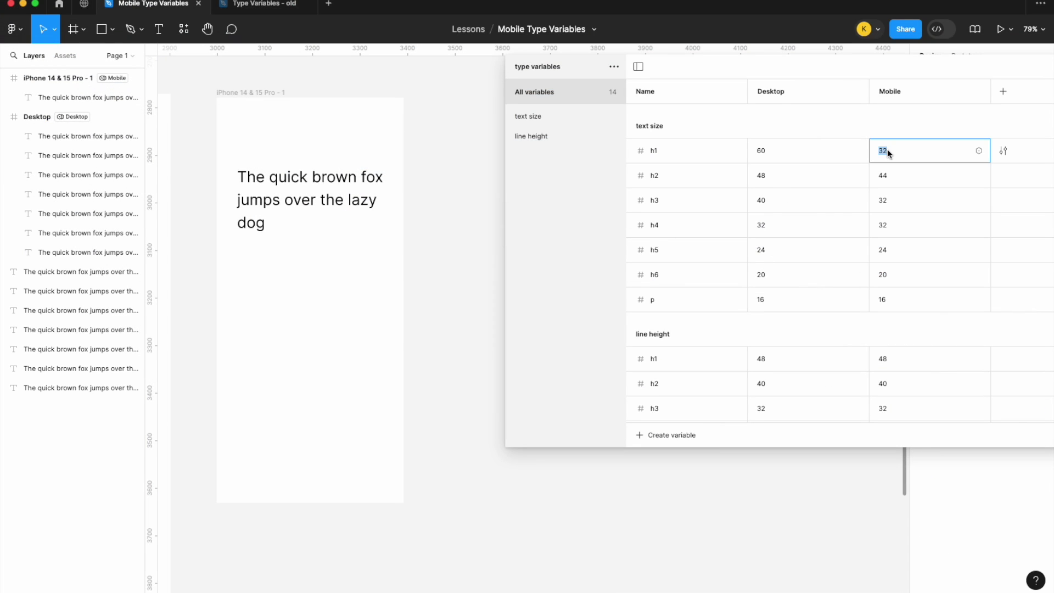
pyautogui.write('48')
pyautogui.press('Return')
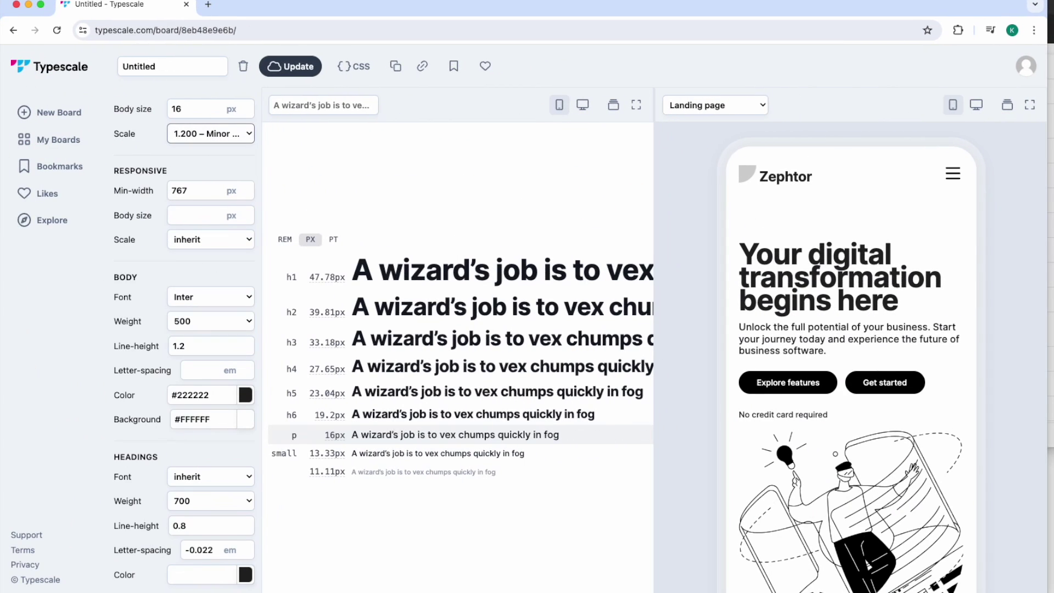
# - Put the Typescale scale on 1.125 – Major Second and set the Mobile h1 text size in Figma to 32
pyautogui.click(223, 135)
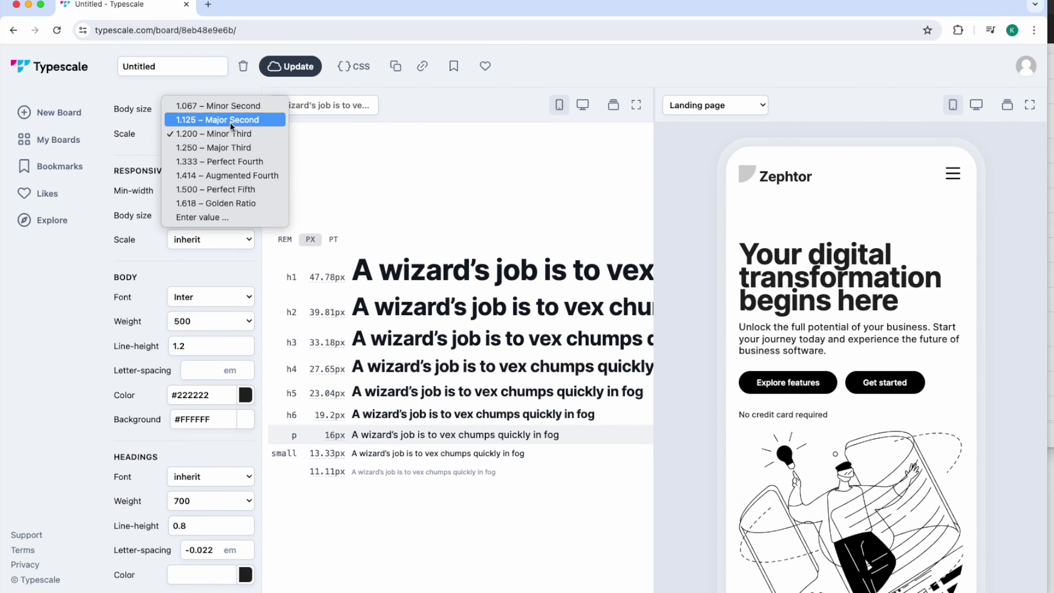
pyautogui.click(229, 122)
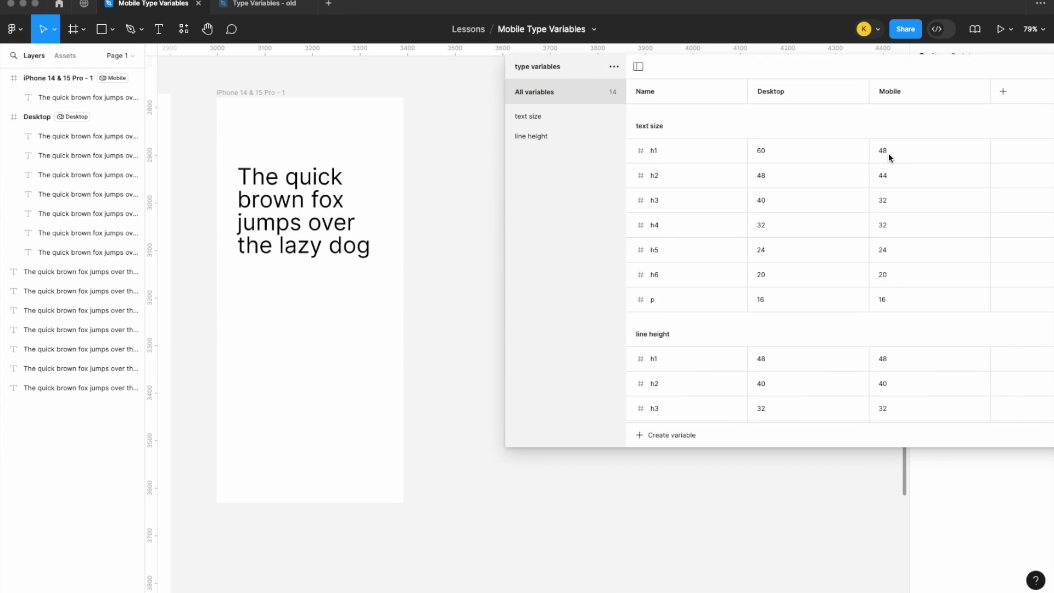
pyautogui.click(888, 155)
pyautogui.click(892, 157)
pyautogui.press('BackSpace')
pyautogui.write('3')
pyautogui.press('BackSpace')
pyautogui.press('BackSpace')
pyautogui.write('32')
pyautogui.press('Return')
# - Set the Mobile text sizes of h2 to 28 and h3 to 24
pyautogui.click(891, 180)
pyautogui.write('28')
pyautogui.press('Return')
pyautogui.click(888, 203)
pyautogui.write('24')
pyautogui.press('Return')
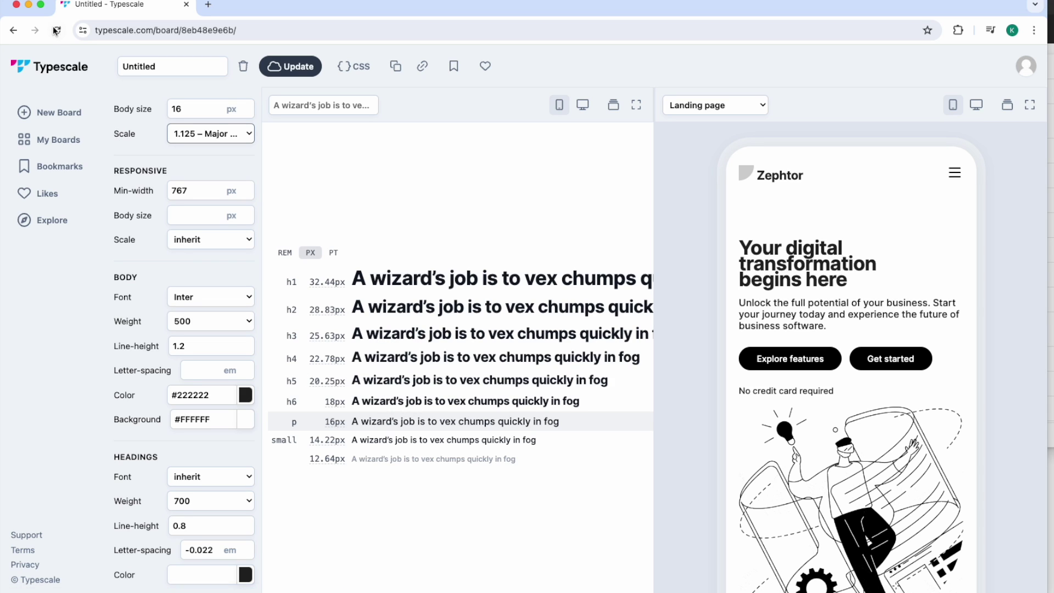
# - Check the h4 size in Typescale and set the Mobile h4 text size in Figma to 22
pyautogui.click(30, 4)
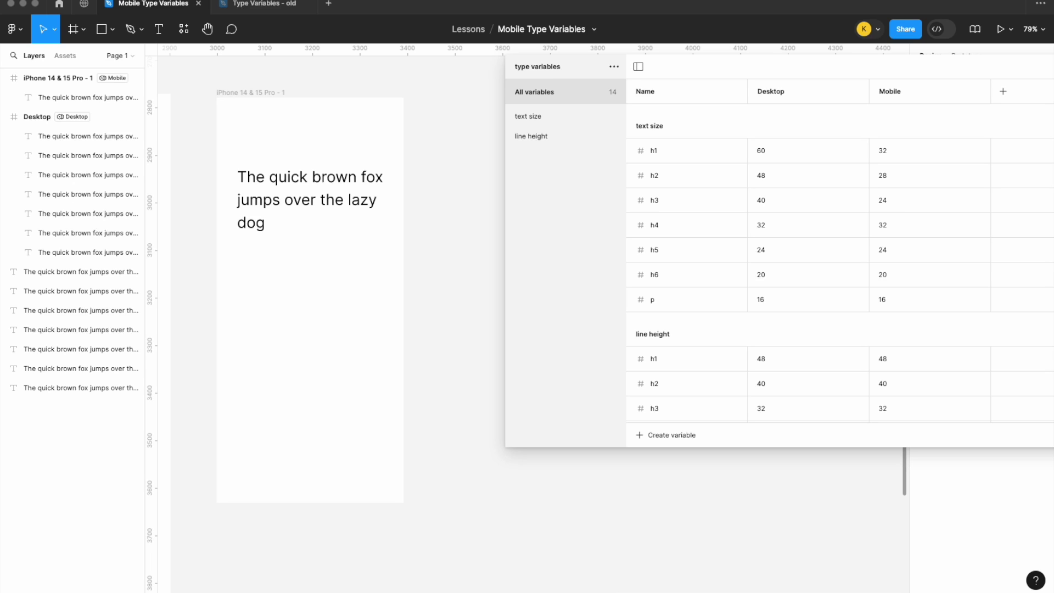
pyautogui.click(534, 576)
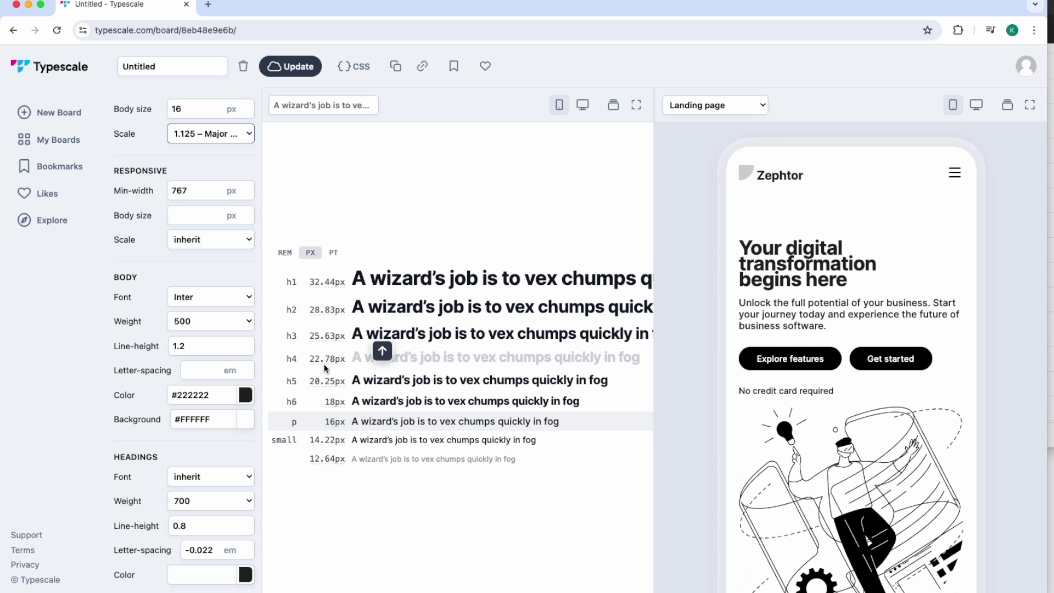
pyautogui.click(29, 5)
pyautogui.click(887, 229)
pyautogui.write('22')
pyautogui.press('Return')
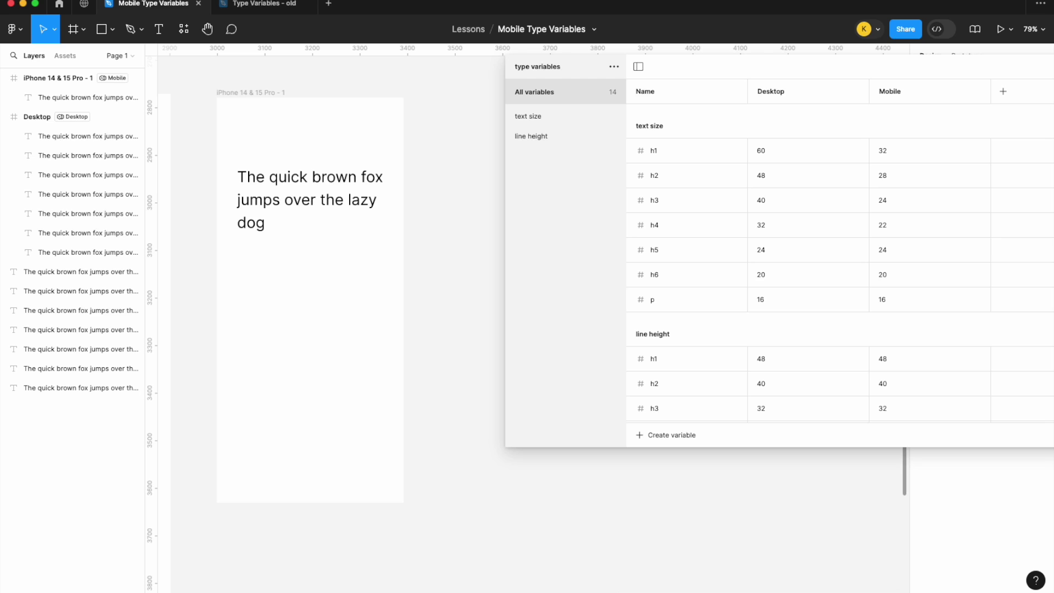
# - Check the smaller heading sizes in Typescale and set the Mobile text sizes in Figma to 20 for h5 and 18 for h6
pyautogui.press('super+Tab')
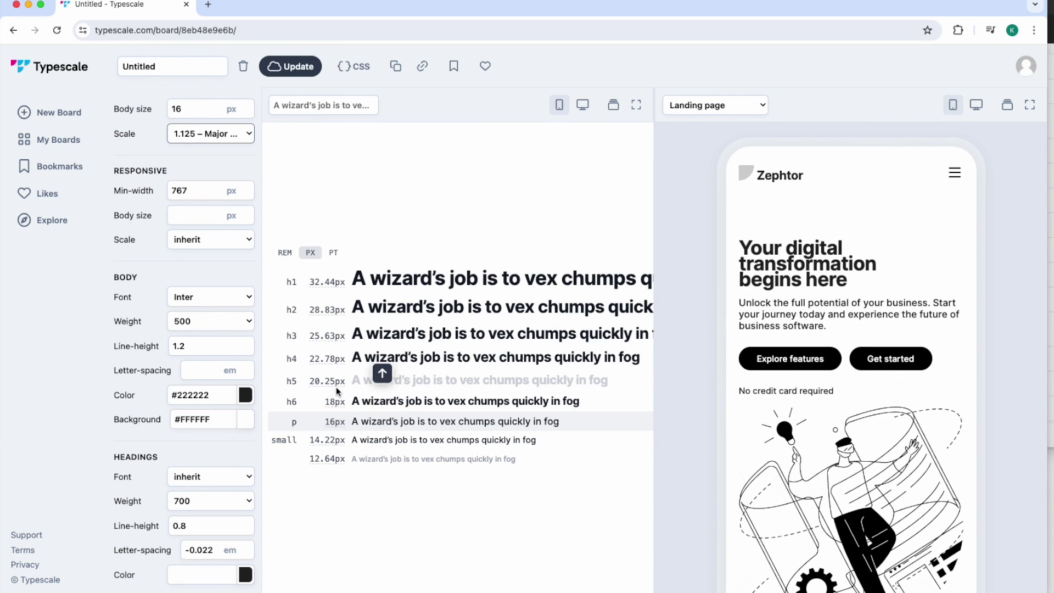
pyautogui.click(29, 5)
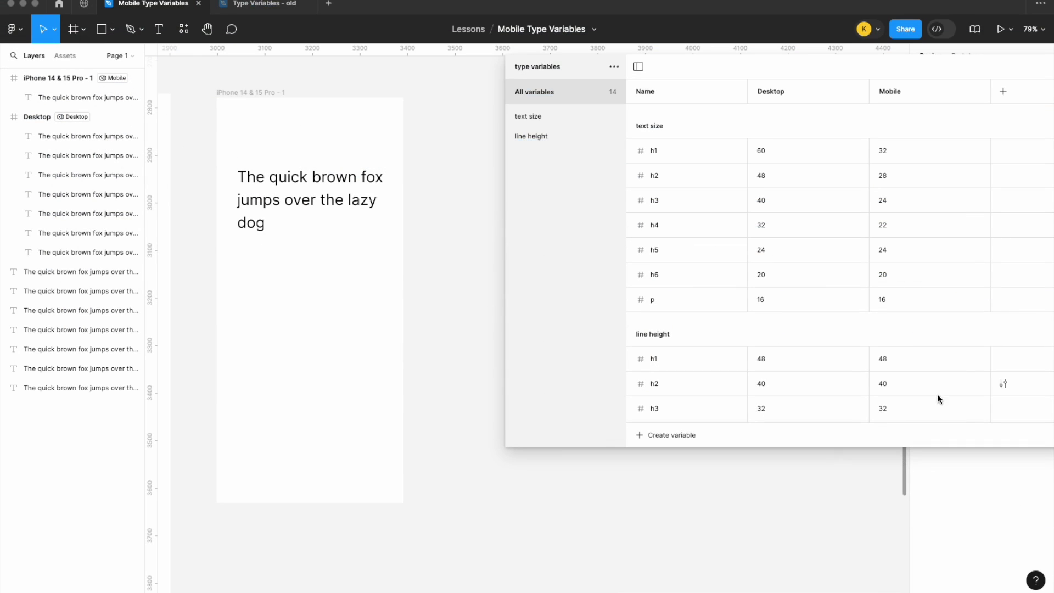
pyautogui.click(888, 251)
pyautogui.write('20')
pyautogui.click(888, 275)
pyautogui.write('18')
pyautogui.press('Return')
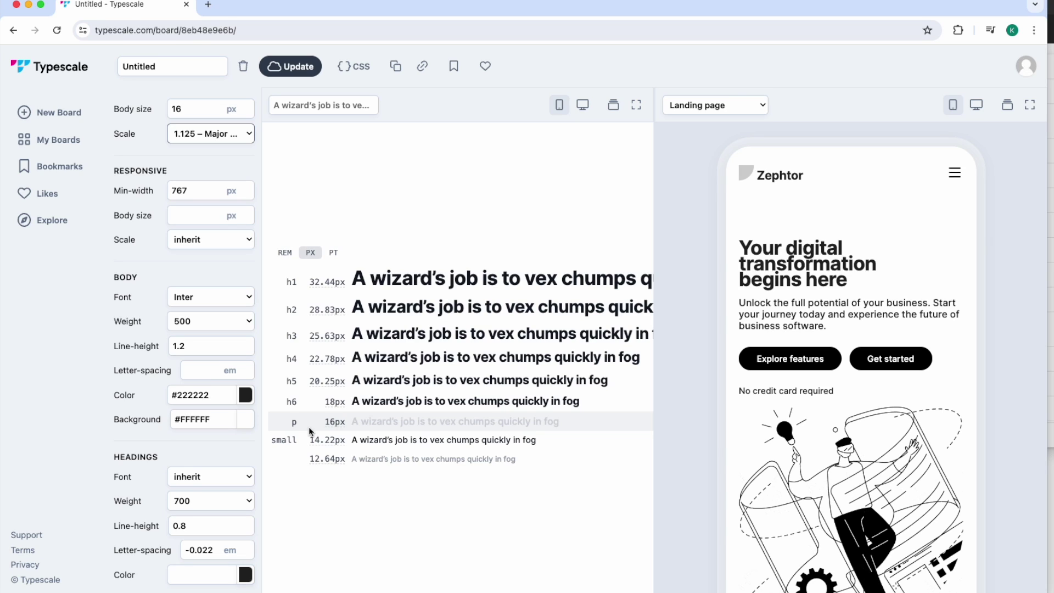
# - Compare the Mobile line height variables in Figma with the Mobile text sizes and the type scale in Typescale
pyautogui.press('super+Tab')
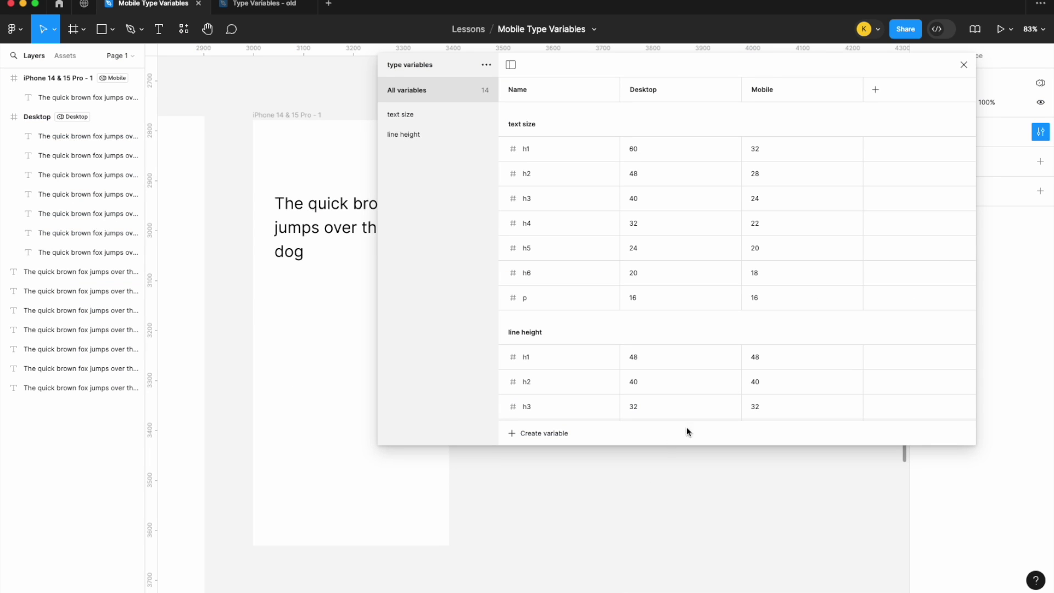
pyautogui.scroll(-4, 697, 324)
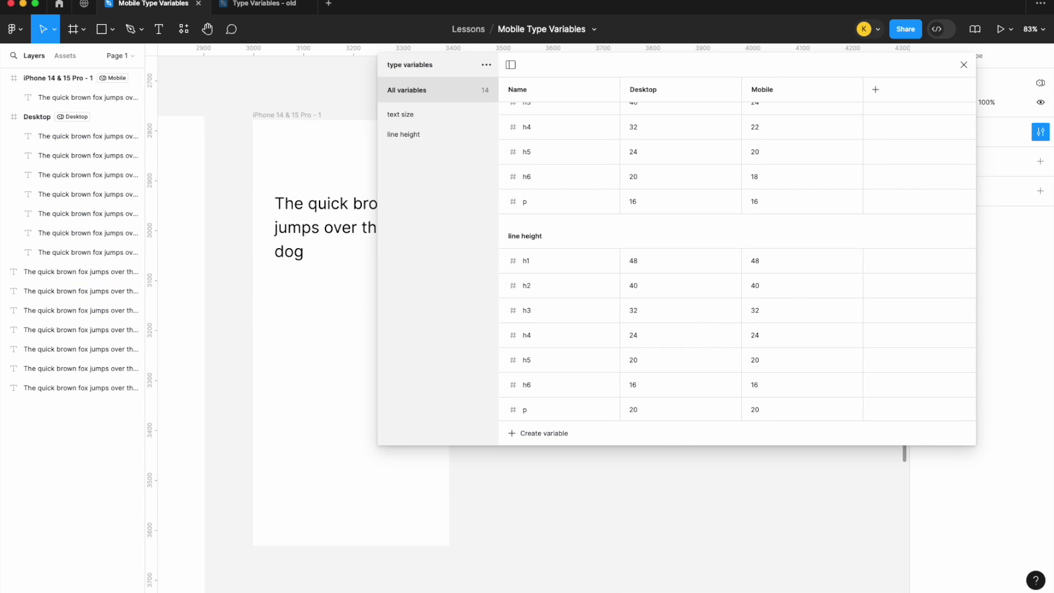
pyautogui.press('super+Tab')
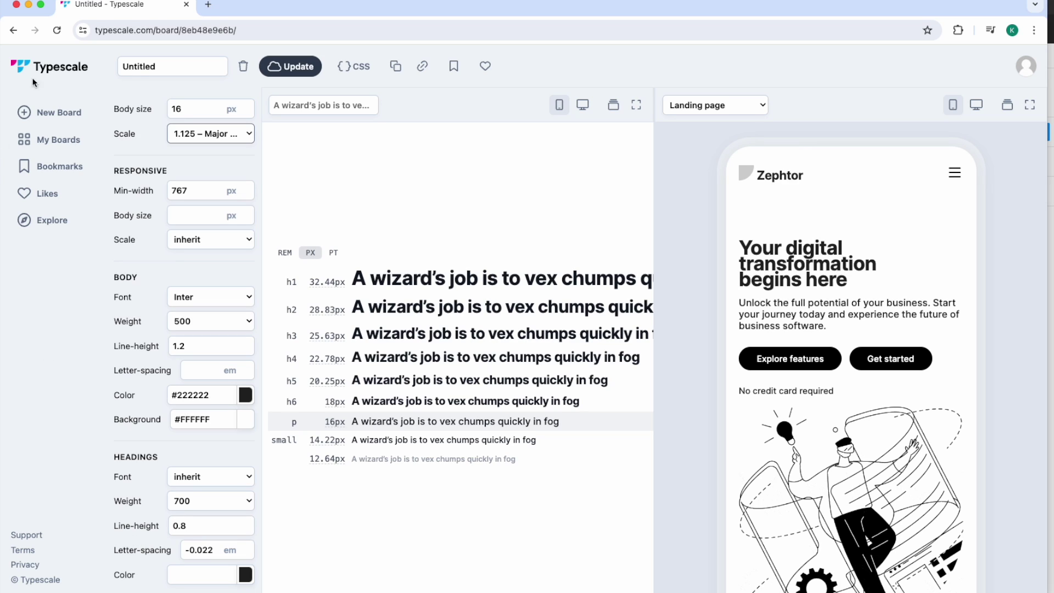
pyautogui.moveTo(384, 285)
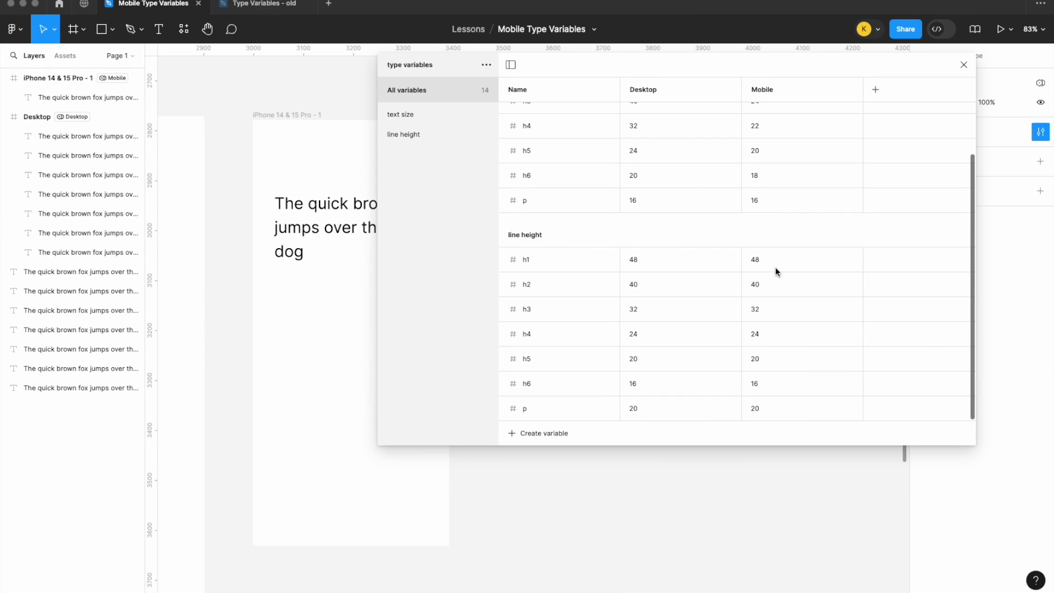
pyautogui.scroll(3, 770, 257)
pyautogui.scroll(-3, 786, 308)
pyautogui.scroll(-1, 779, 279)
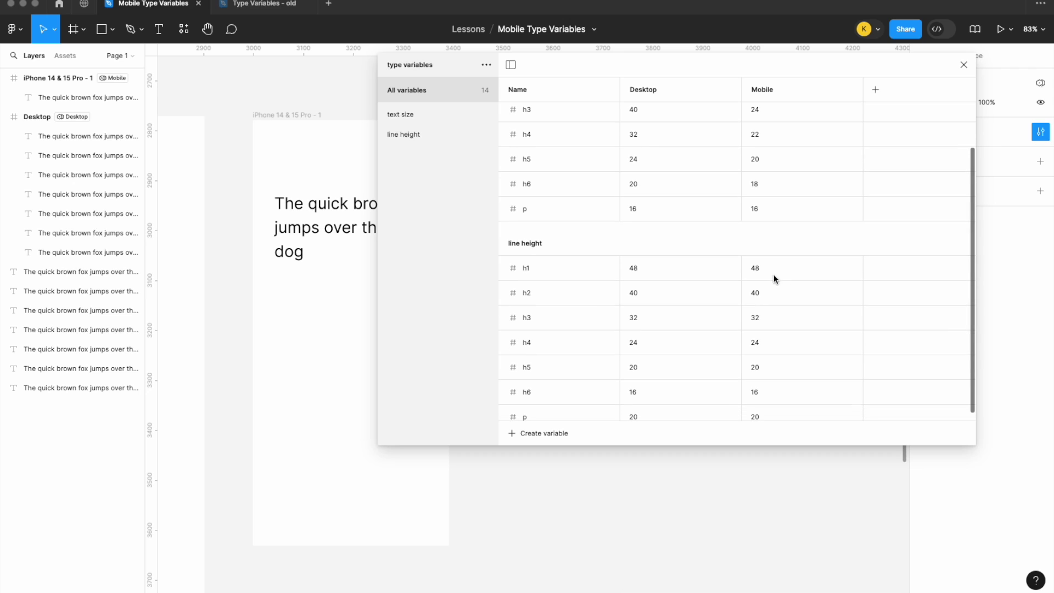
pyautogui.scroll(-1, 766, 272)
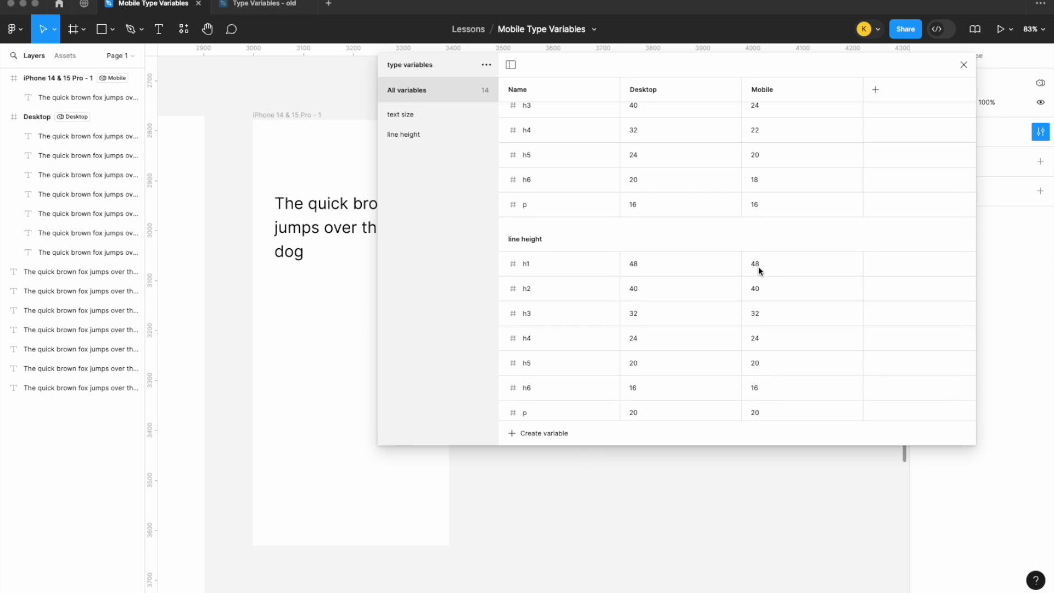
pyautogui.scroll(-1, 763, 267)
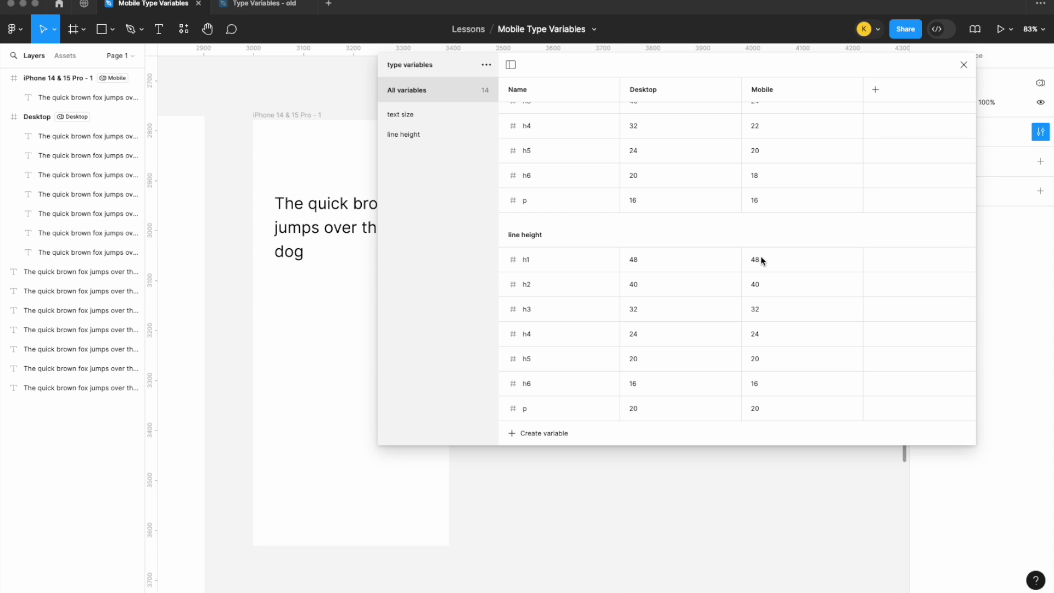
# - Set the Mobile value of the h1 line height variable to 24
pyautogui.doubleClick(759, 261)
pyautogui.write('24')
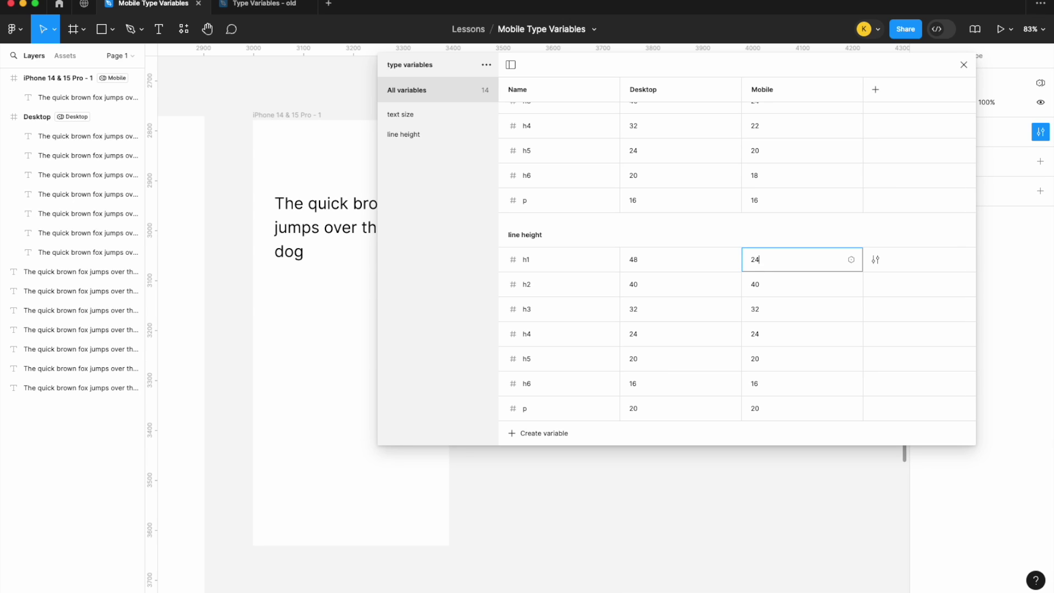
pyautogui.press('Return')
pyautogui.scroll(2, 807, 258)
pyautogui.scroll(2, 807, 256)
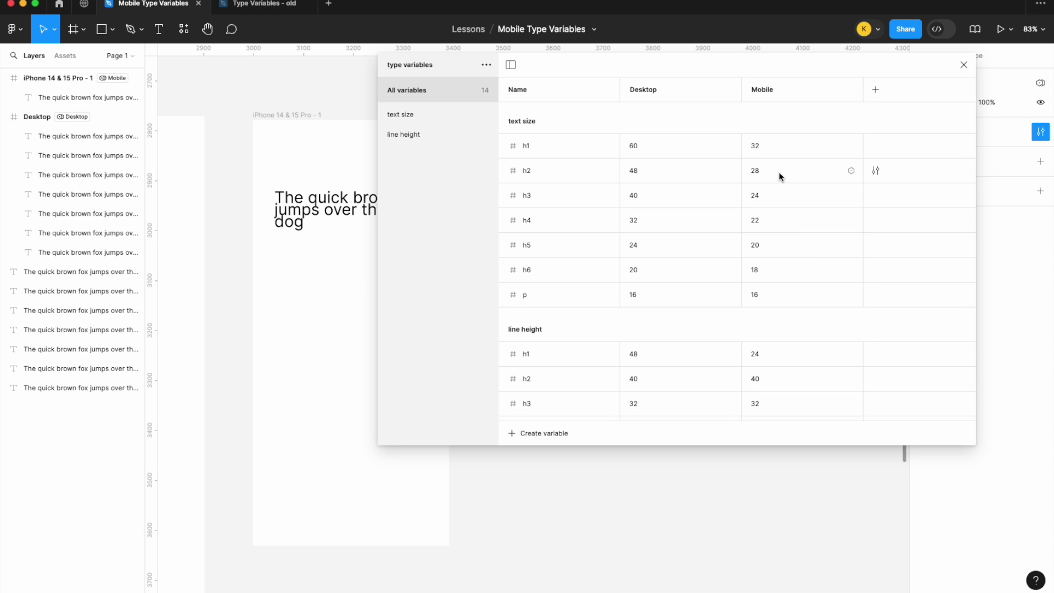
# - Set the Mobile value of the h2 line height variable to 24
pyautogui.scroll(-4, 793, 284)
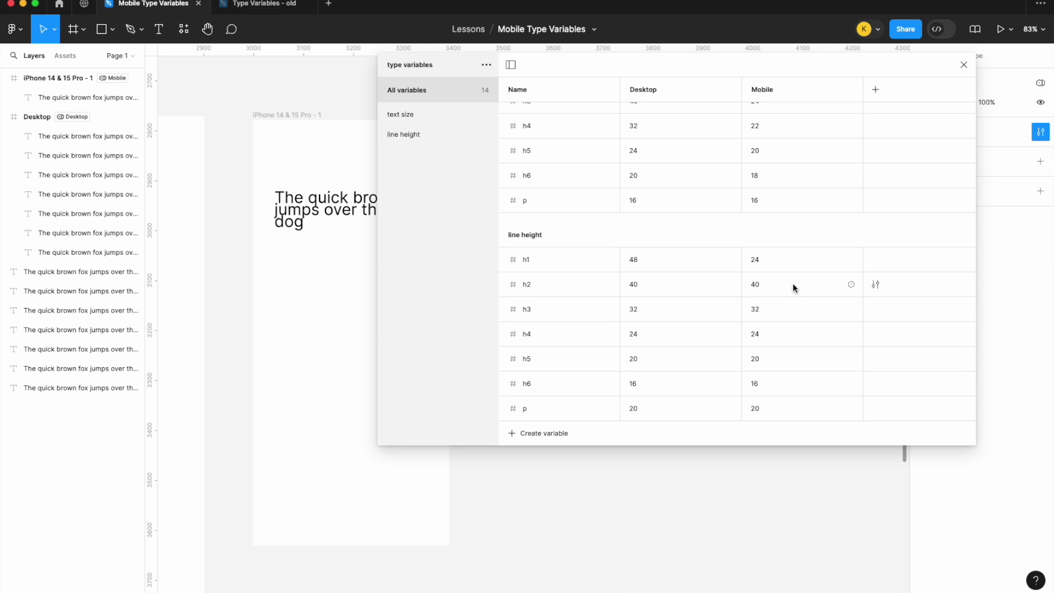
pyautogui.click(760, 286)
pyautogui.write('24')
pyautogui.press('Return')
# - Check the Mobile h3 text size and set the Mobile value of the h3 line height variable to 20
pyautogui.scroll(3, 763, 204)
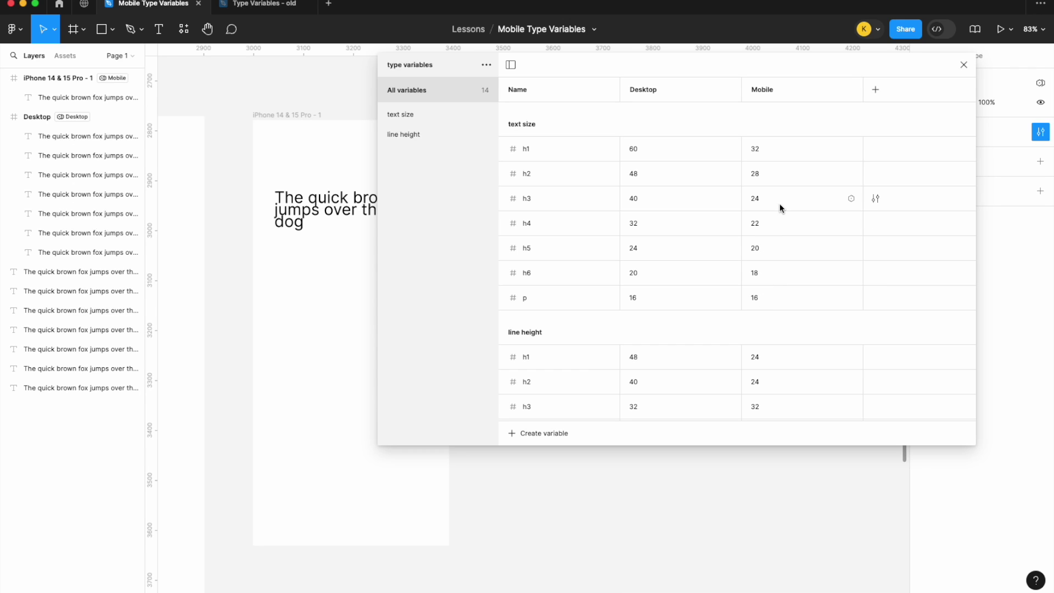
pyautogui.scroll(-3, 792, 272)
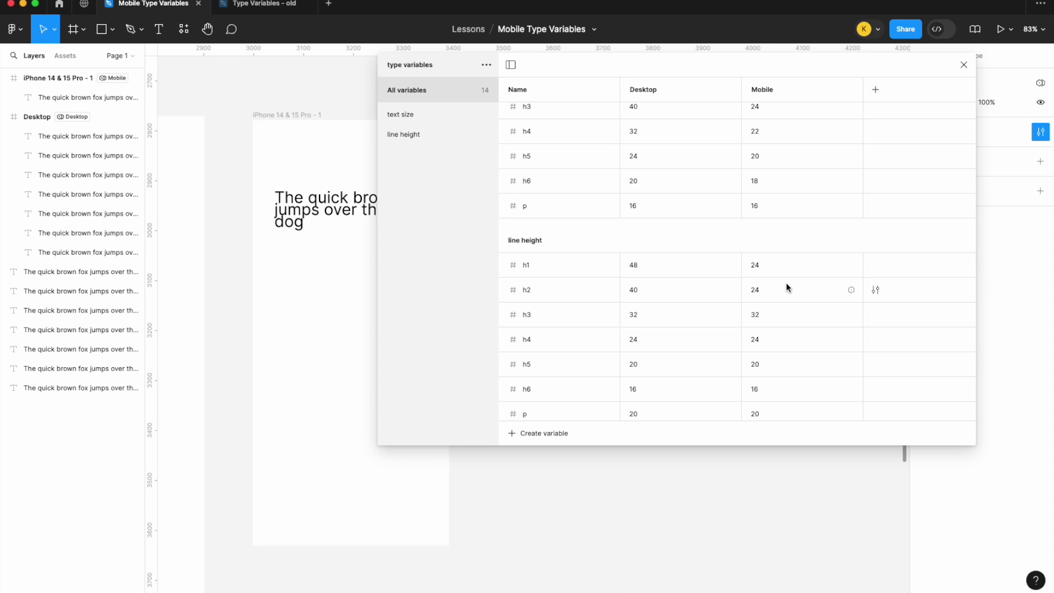
pyautogui.scroll(-1, 785, 285)
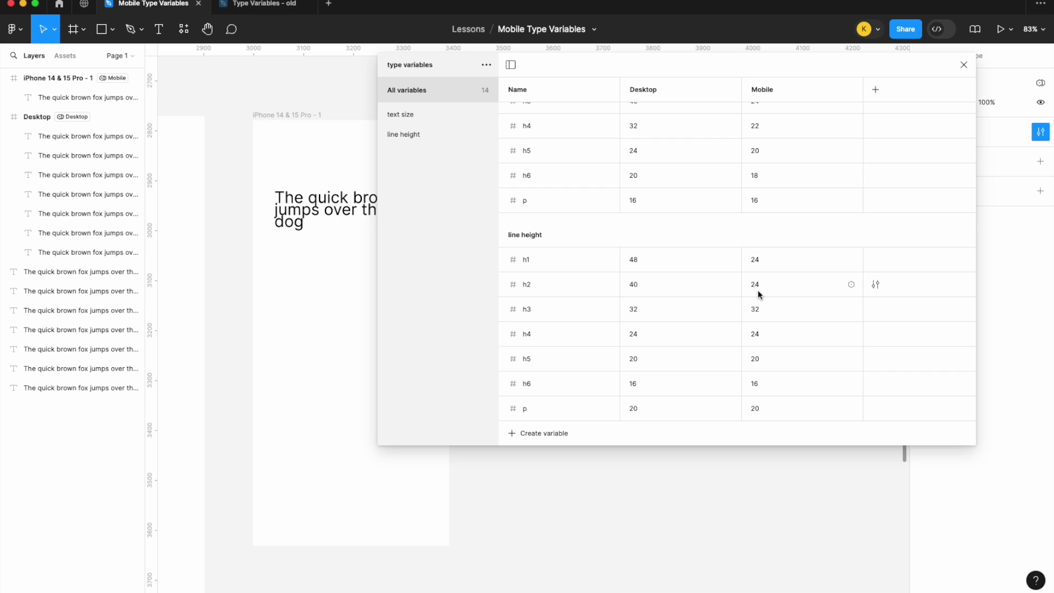
pyautogui.scroll(3, 769, 273)
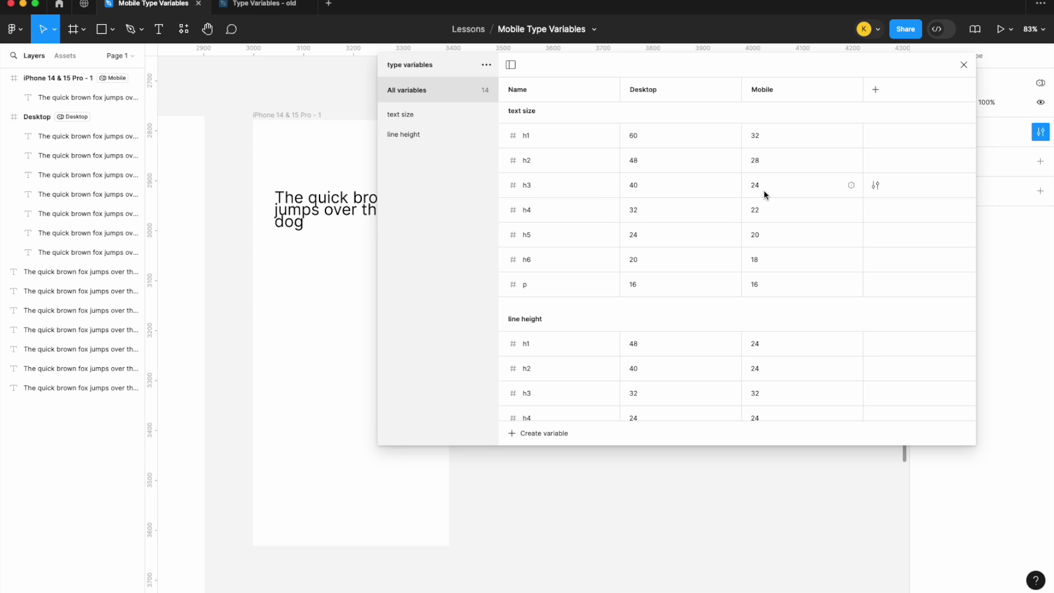
pyautogui.scroll(-3, 764, 191)
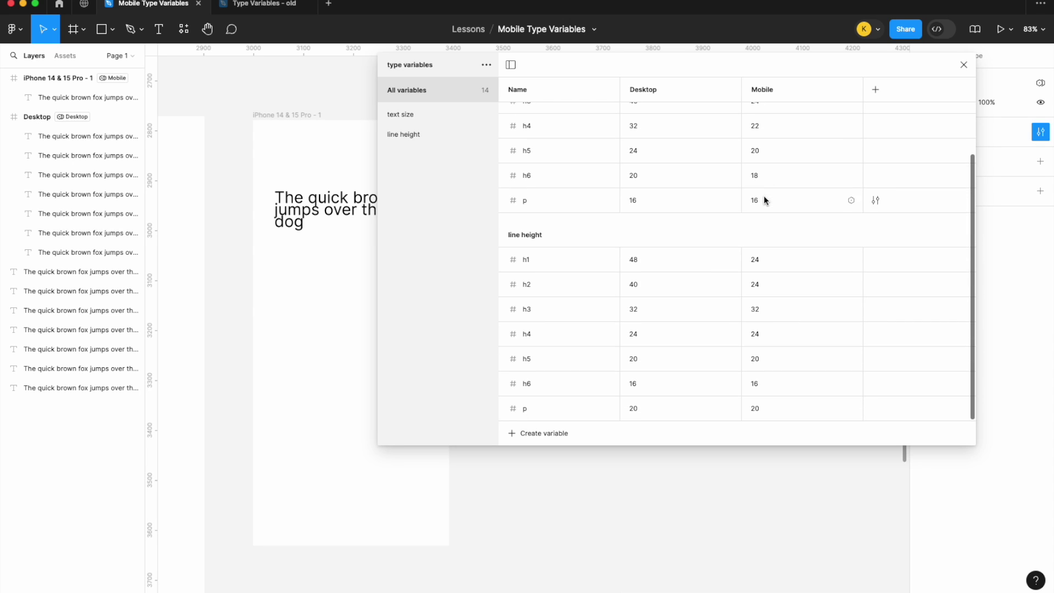
pyautogui.click(759, 310)
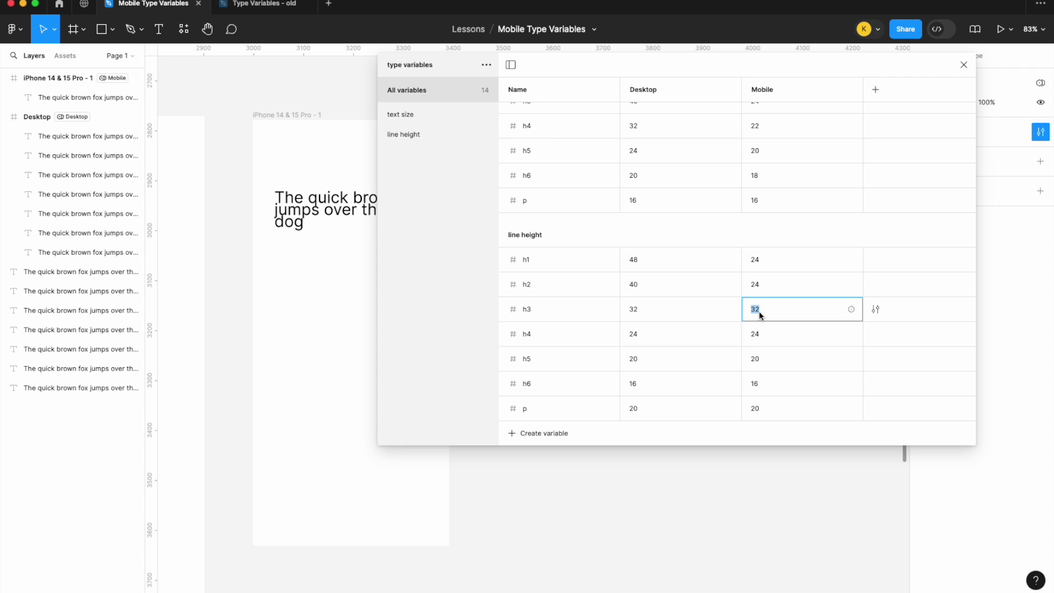
pyautogui.write('20')
pyautogui.press('Return')
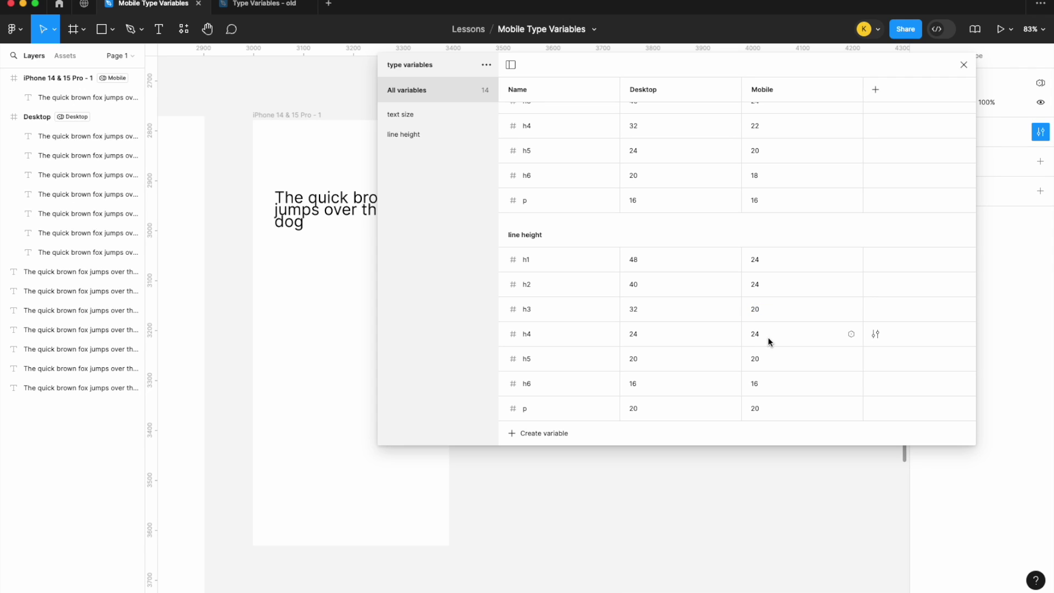
# - Check the Mobile h4 text size and set the Mobile line heights of both h4 and h5 to 16
pyautogui.scroll(1, 769, 337)
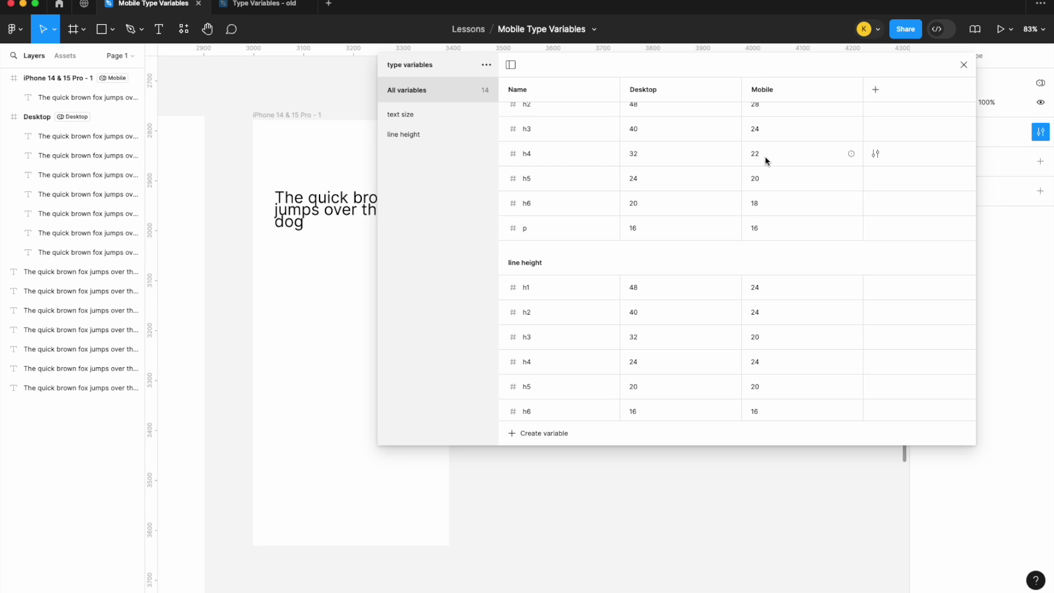
pyautogui.scroll(-1, 765, 249)
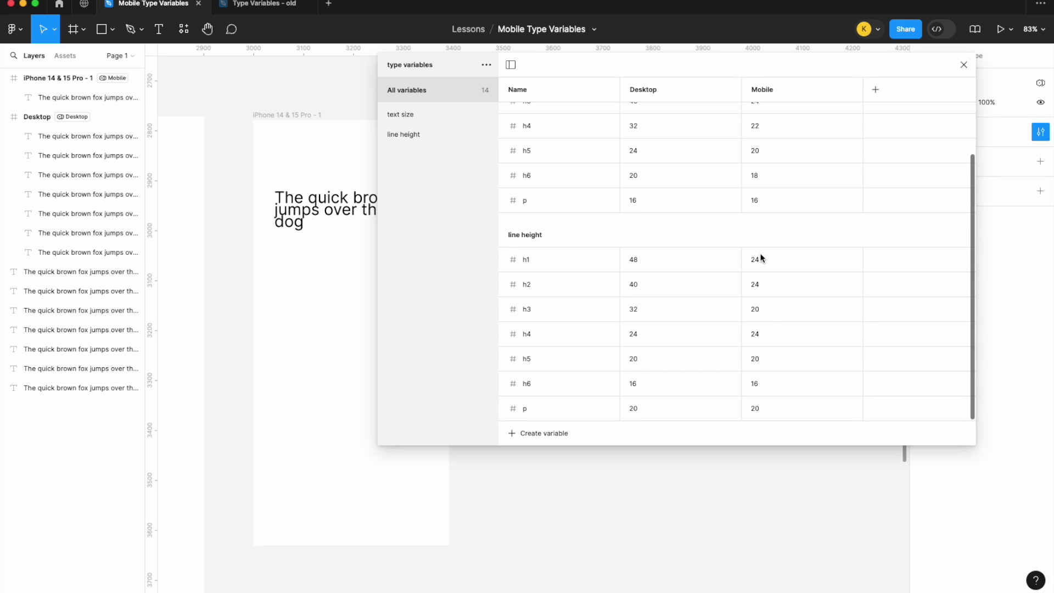
pyautogui.click(762, 336)
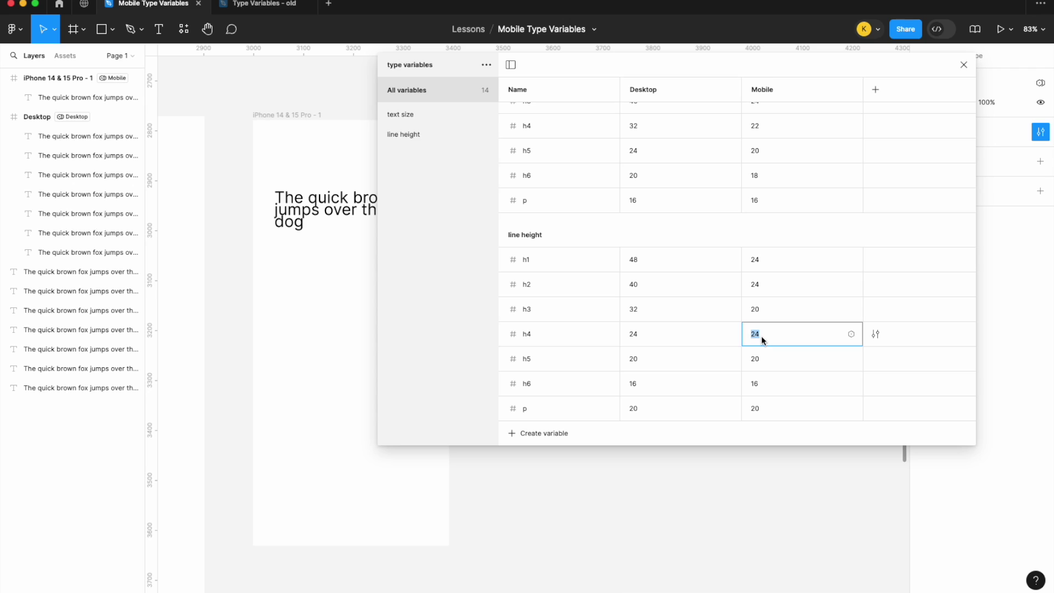
pyautogui.write('16')
pyautogui.press('Return')
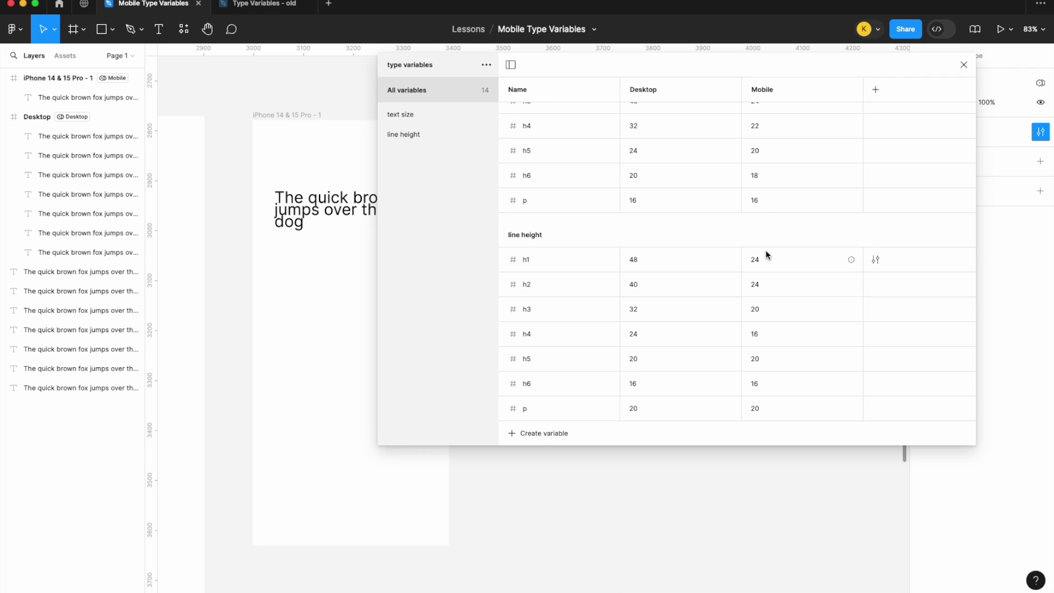
pyautogui.click(758, 360)
pyautogui.write('16')
pyautogui.press('Return')
# - Compare the Mobile h6 and p line heights with the matching Mobile text sizes
pyautogui.scroll(1, 776, 351)
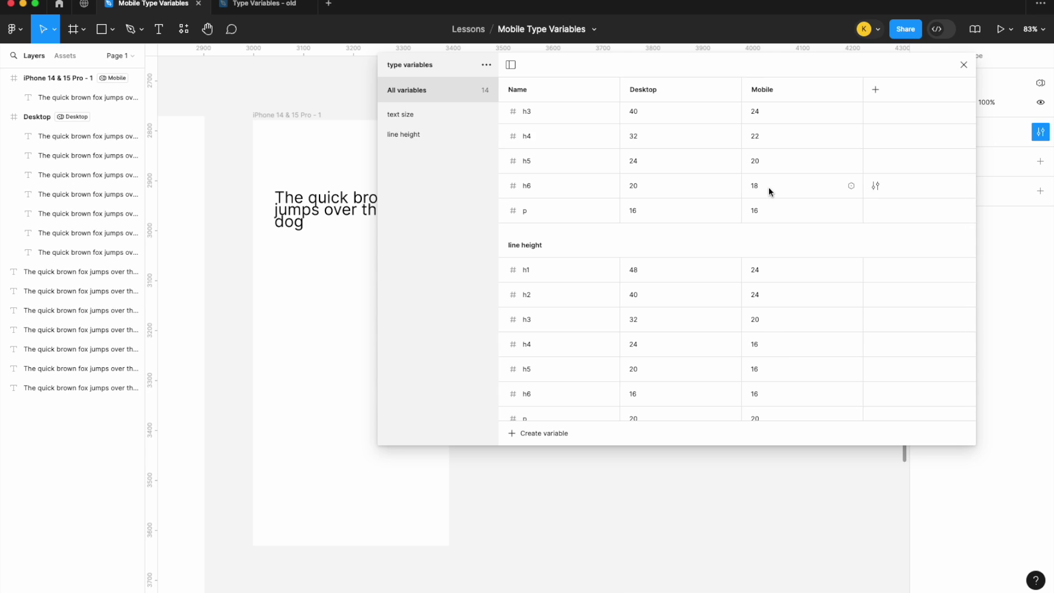
pyautogui.scroll(-1, 767, 370)
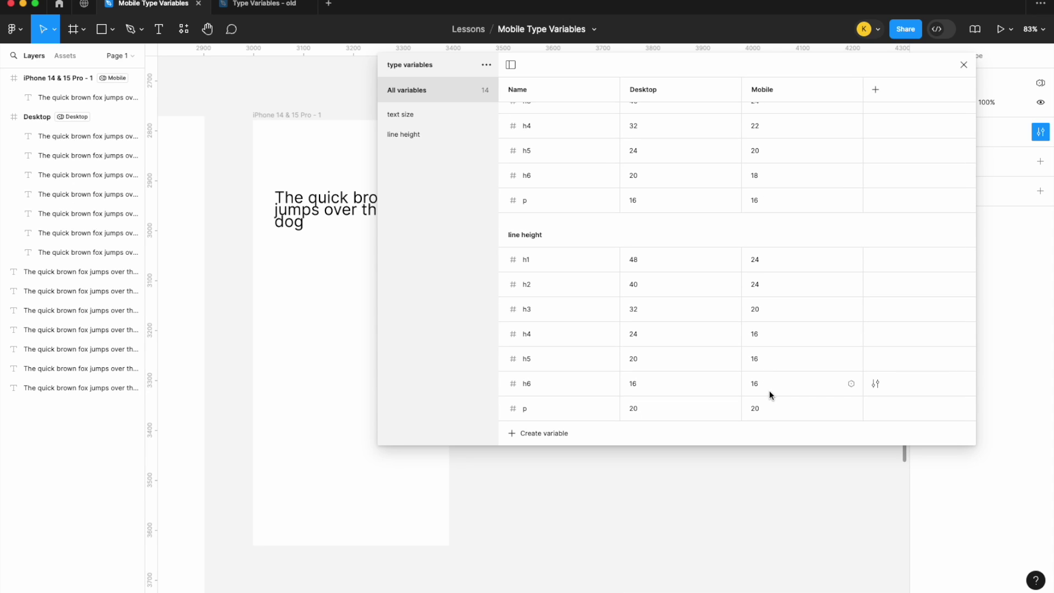
pyautogui.click(759, 385)
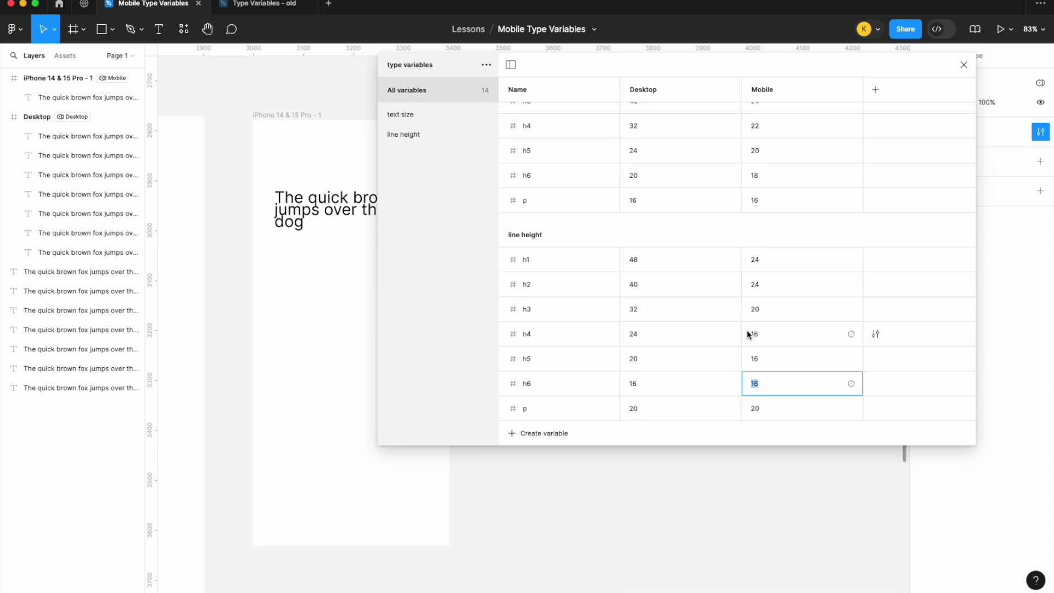
pyautogui.scroll(1, 751, 329)
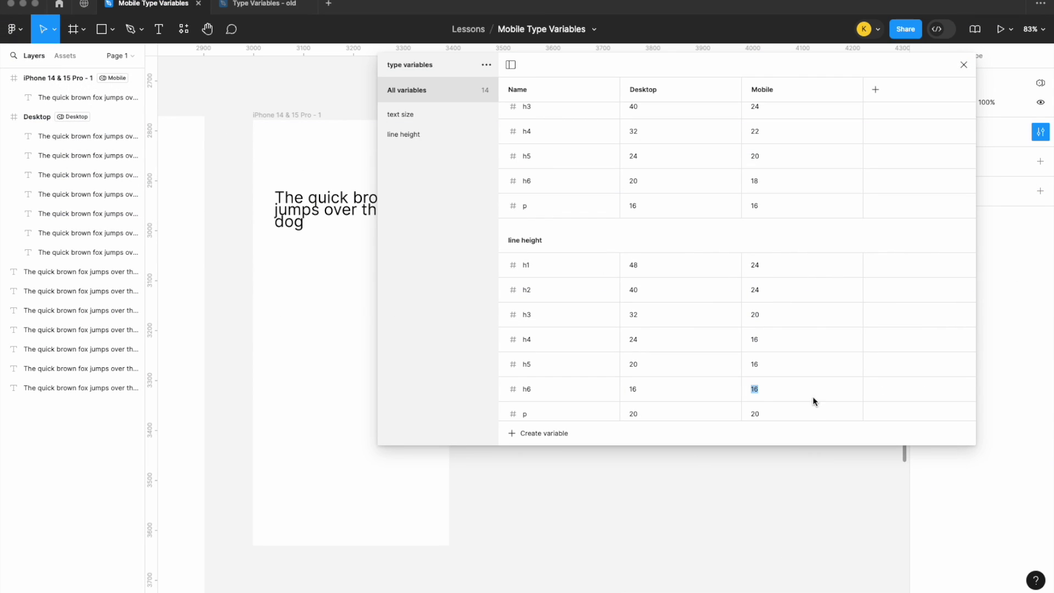
pyautogui.scroll(-1, 765, 406)
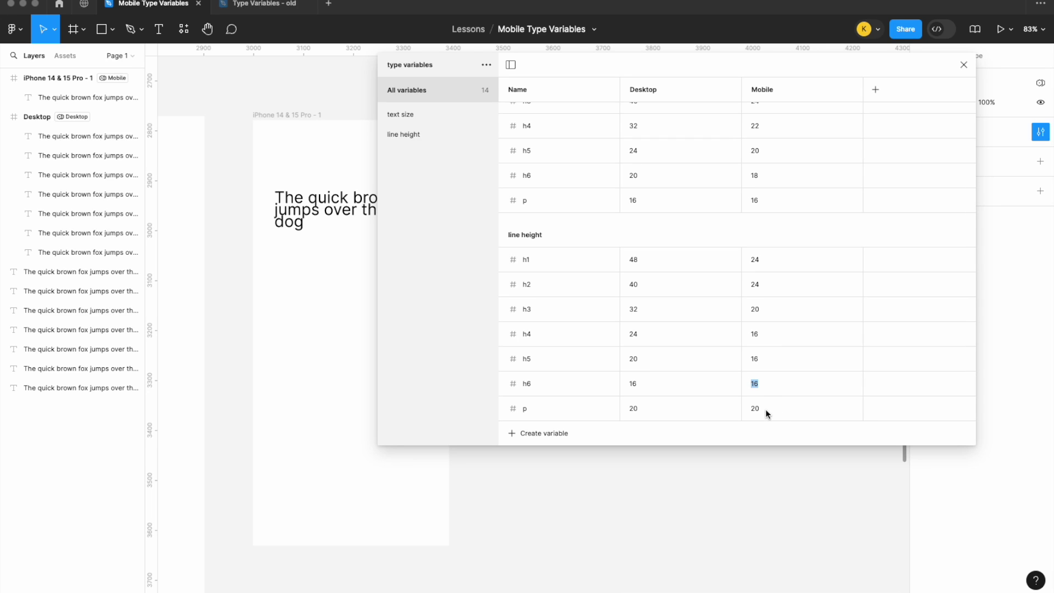
pyautogui.press('super+Tab')
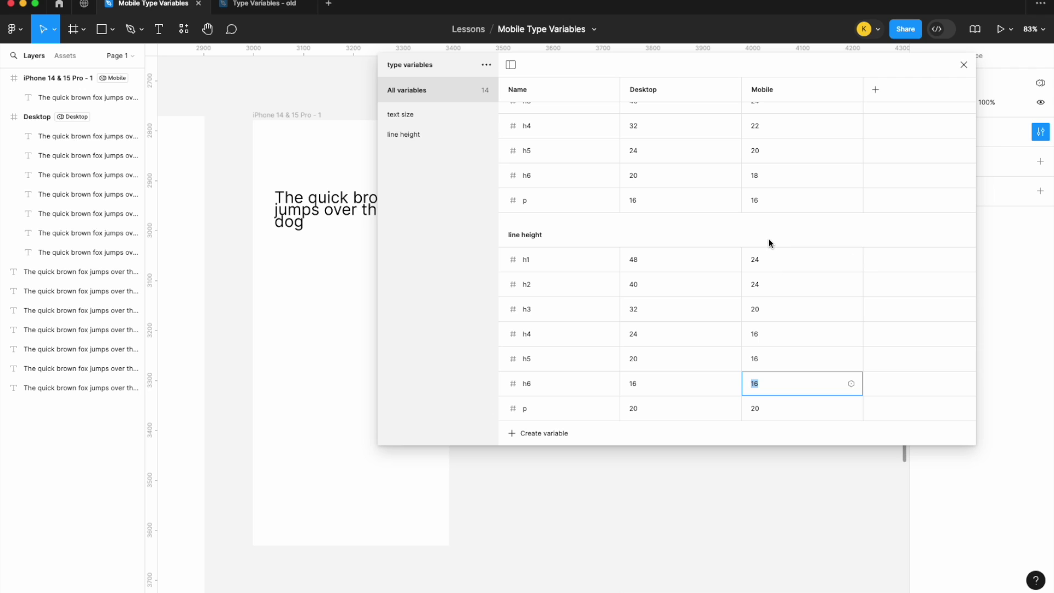
pyautogui.press('Return')
pyautogui.scroll(3, 769, 240)
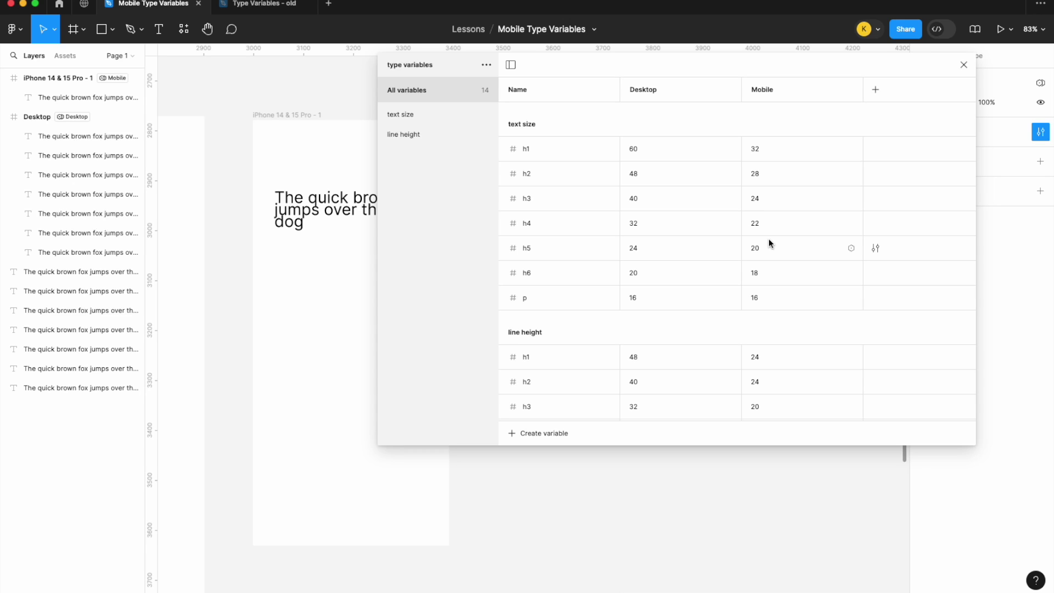
# - Switch to the Type Variables - old file and display its Mapped variable collection
pyautogui.click(263, 4)
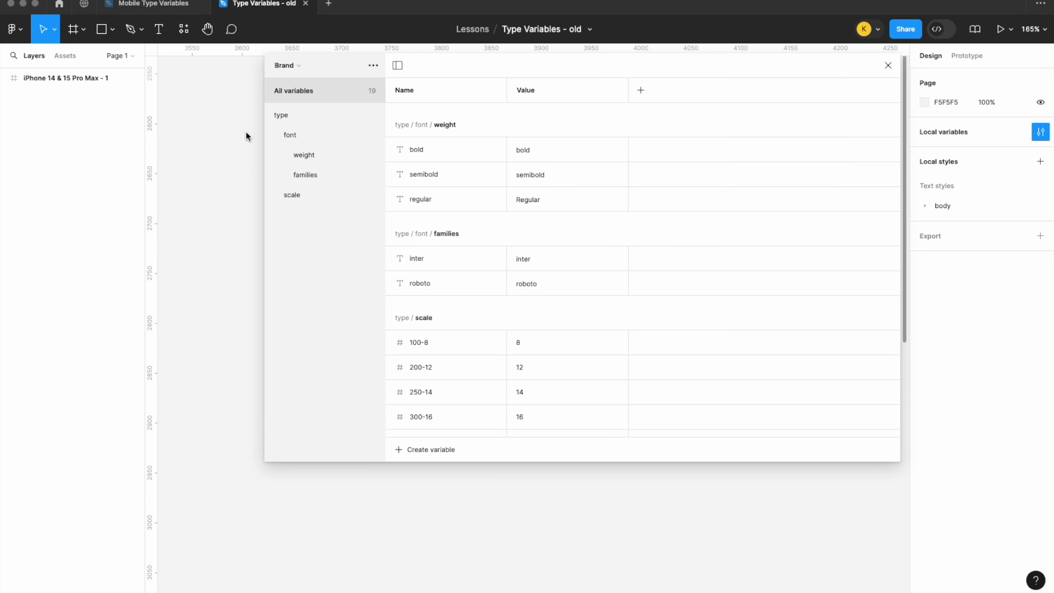
pyautogui.click(294, 65)
pyautogui.click(289, 65)
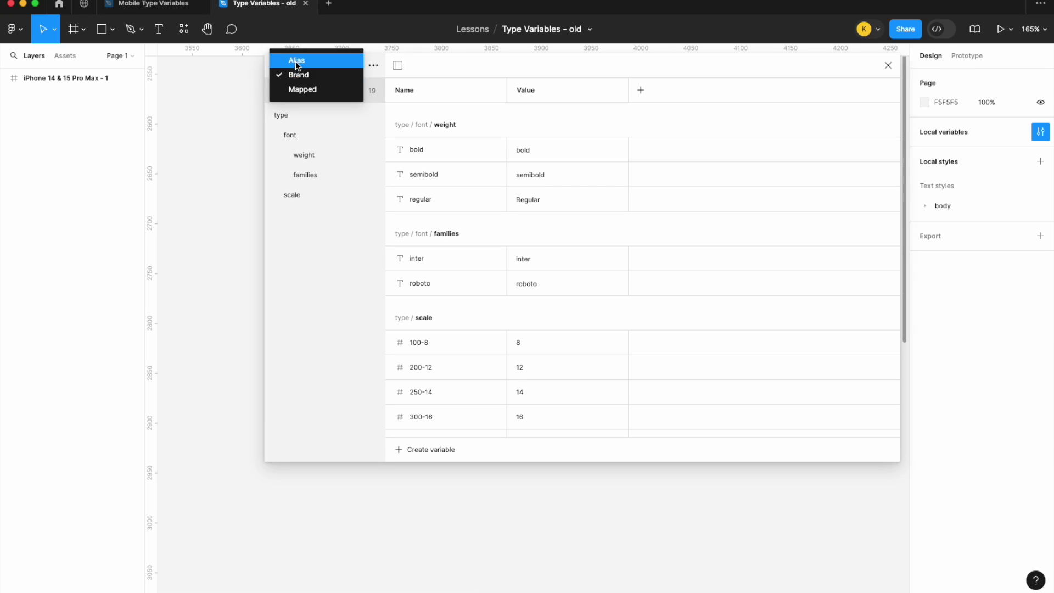
pyautogui.click(295, 61)
pyautogui.click(297, 60)
pyautogui.click(301, 97)
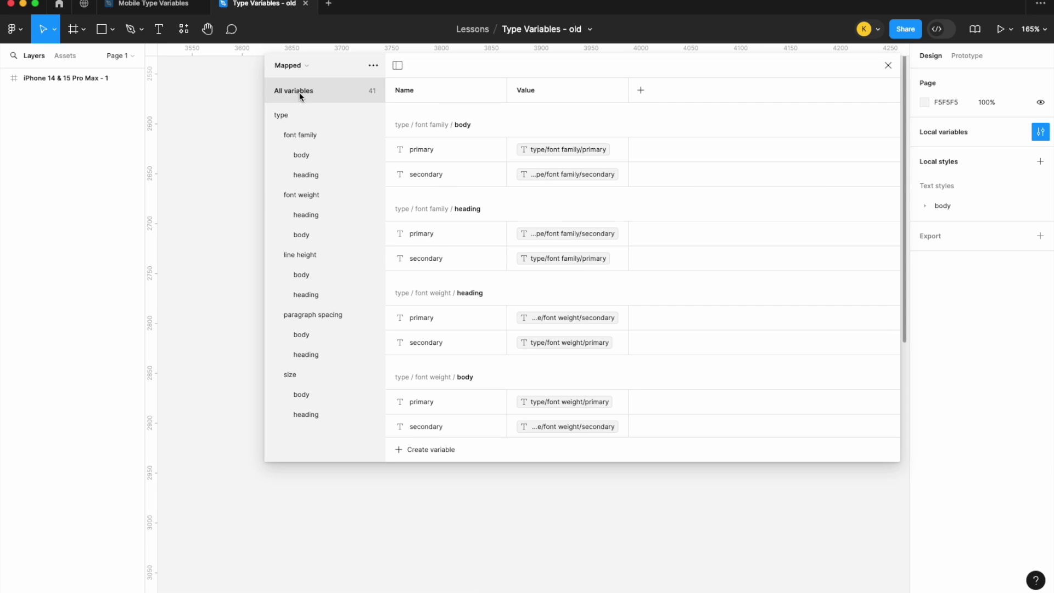
# - Display the Brand collection and examine its font weight, font family and type scale variables
pyautogui.click(293, 66)
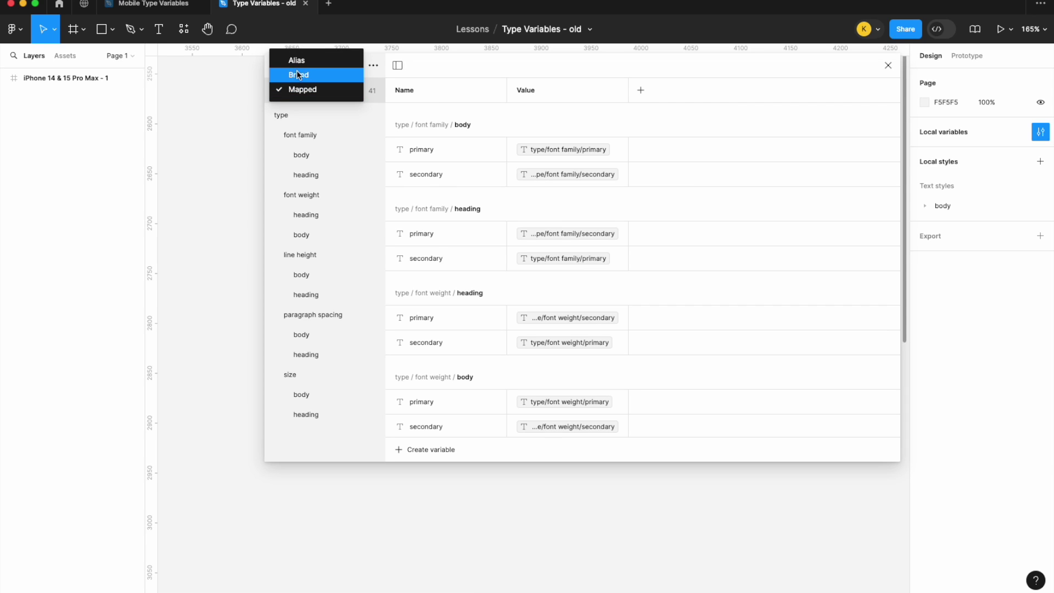
pyautogui.click(298, 73)
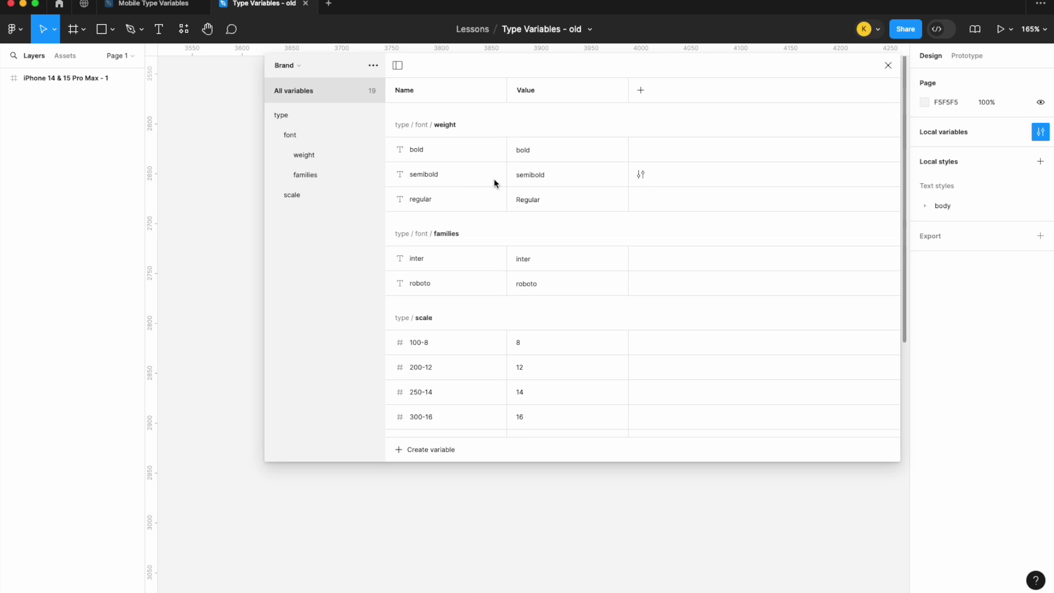
pyautogui.scroll(-2, 558, 271)
pyautogui.scroll(-6, 558, 269)
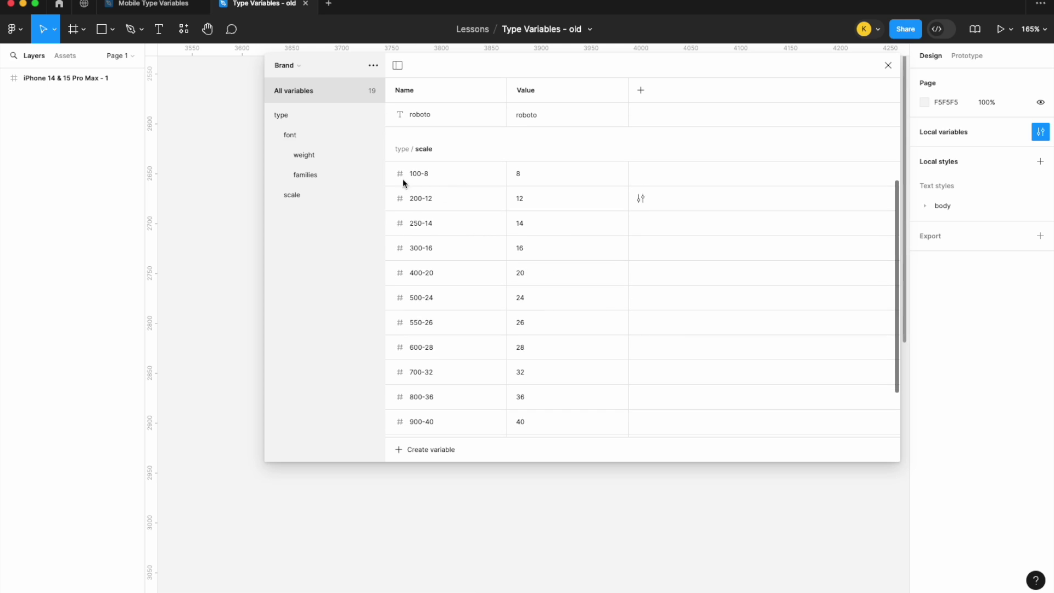
pyautogui.scroll(-2, 480, 172)
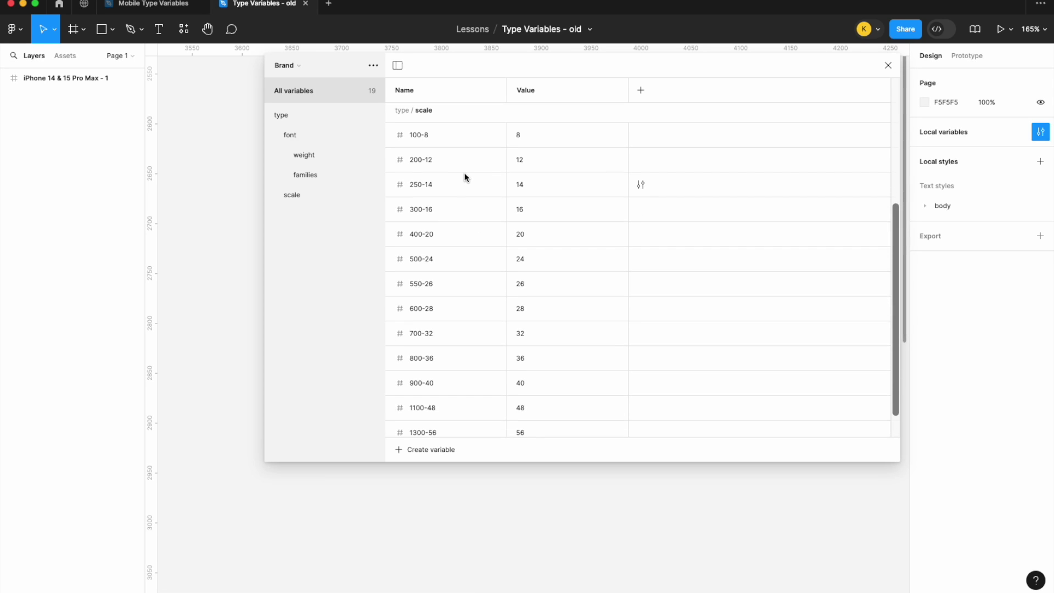
pyautogui.scroll(-1, 464, 177)
pyautogui.scroll(6, 464, 177)
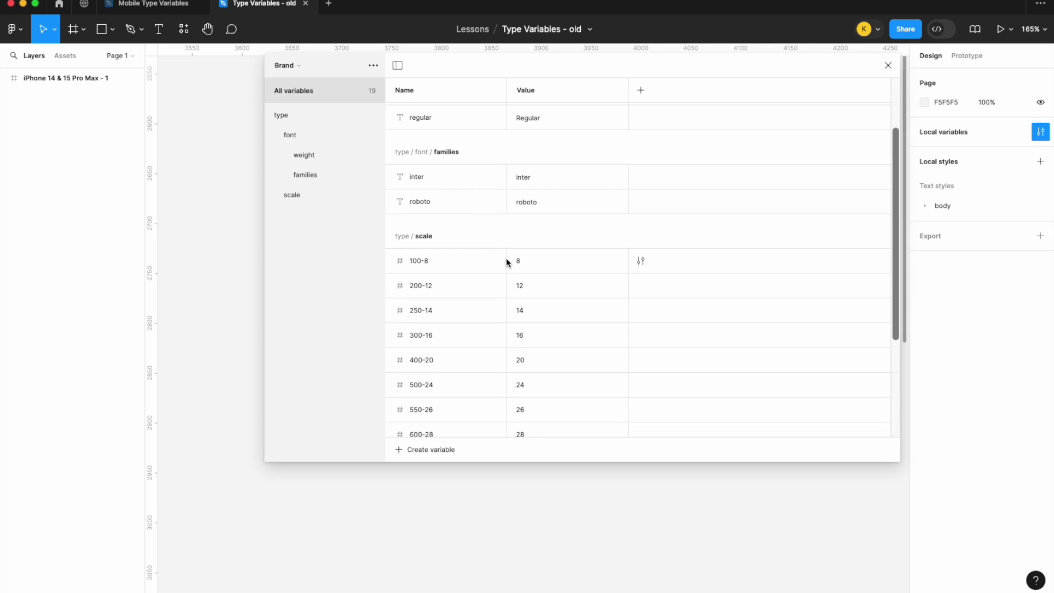
pyautogui.scroll(-4, 514, 252)
pyautogui.scroll(1, 520, 219)
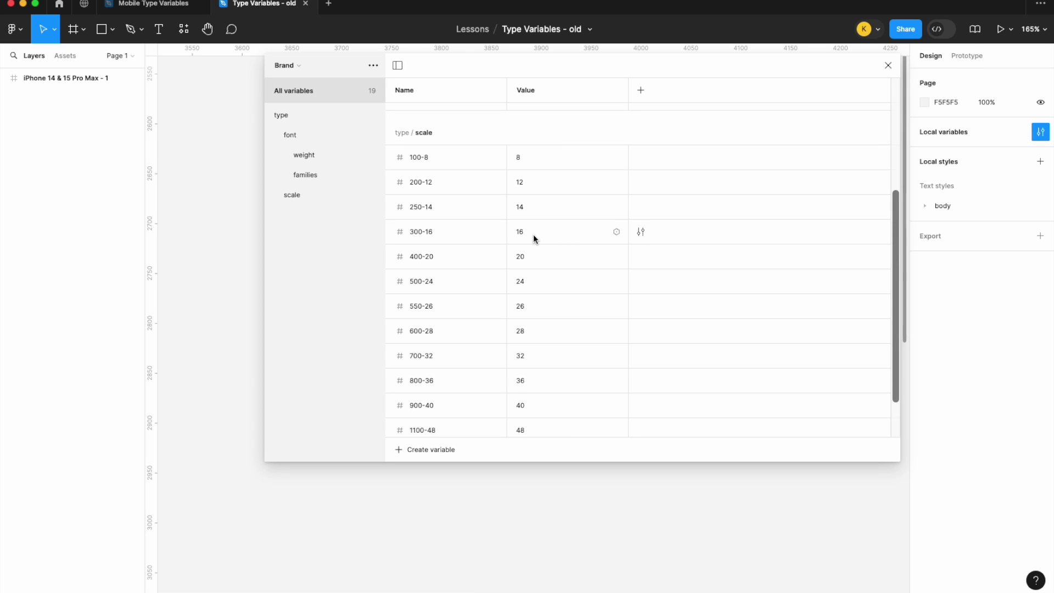
# - Display the Alias collection and review how its spacing, line height and size variables reference the type scale
pyautogui.click(295, 65)
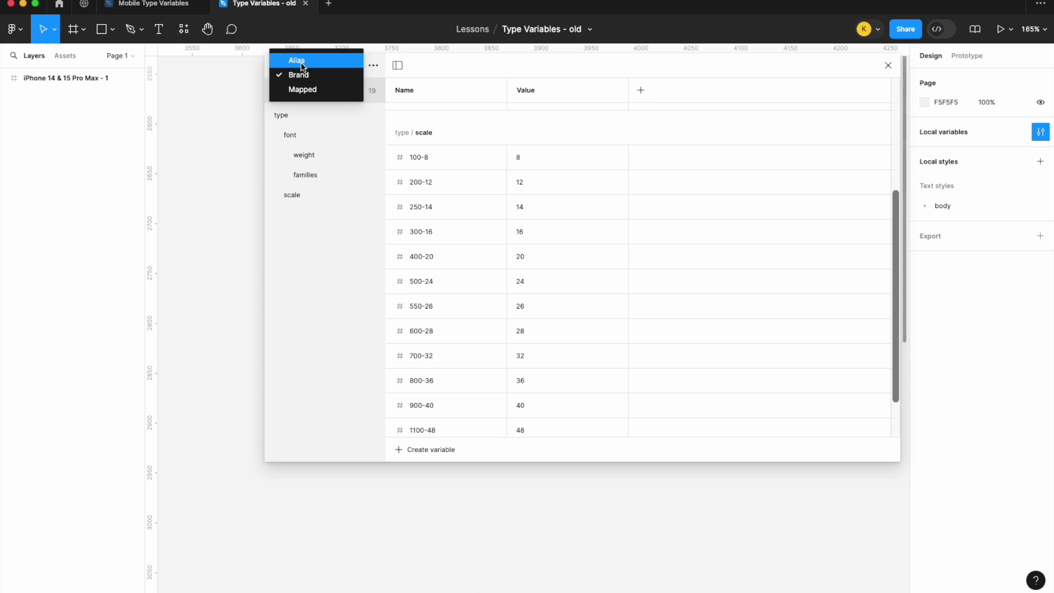
pyautogui.click(301, 66)
pyautogui.scroll(4, 654, 210)
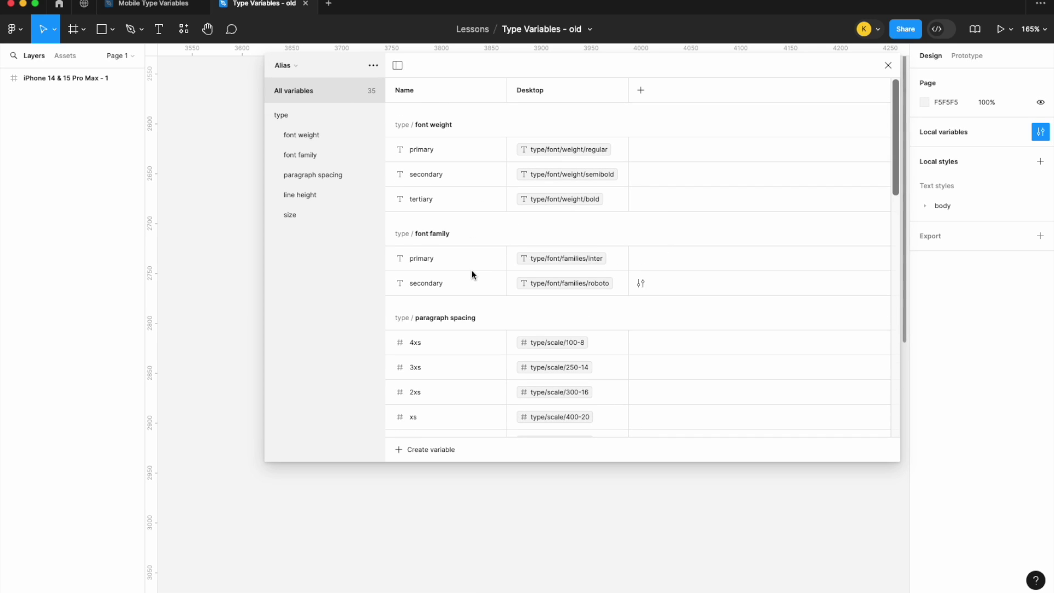
pyautogui.scroll(-5, 472, 270)
pyautogui.scroll(-10, 521, 264)
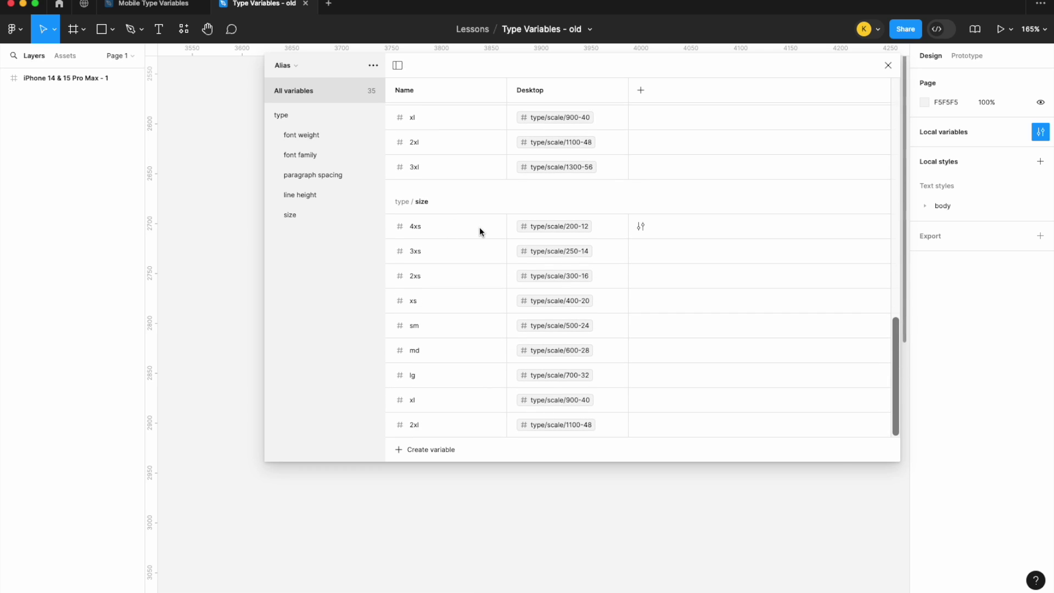
# - Add a second mode named Mode next to Desktop in the Alias collection
pyautogui.click(647, 92)
pyautogui.write('Mobile')
pyautogui.press('Return')
pyautogui.scroll(3, 749, 152)
pyautogui.scroll(2, 750, 152)
pyautogui.hotkey('ctrl', 'z')
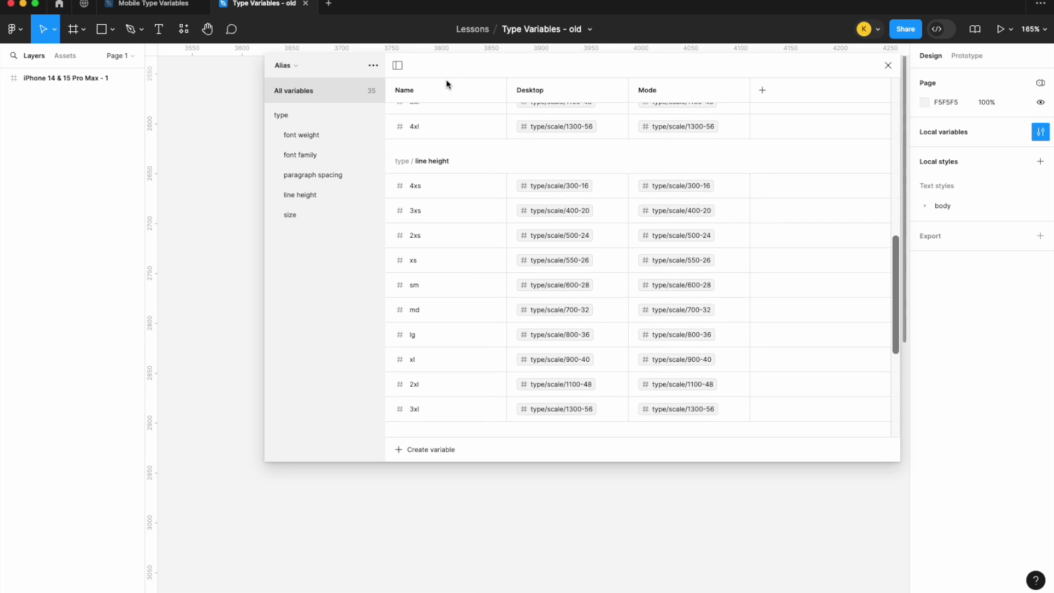
# - Add a second mode to the Mapped variable collection
pyautogui.click(285, 67)
pyautogui.click(291, 77)
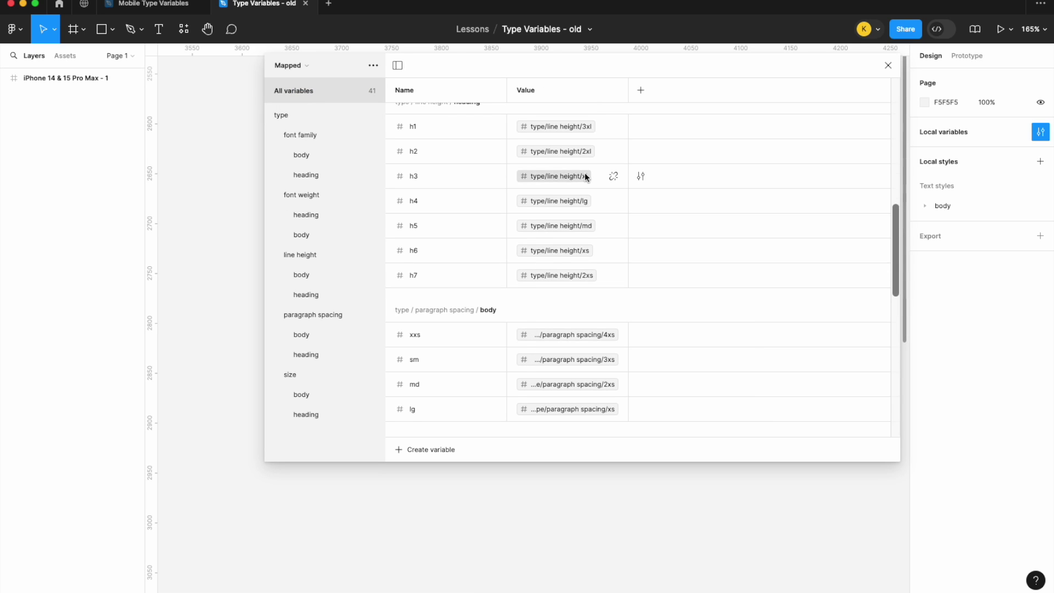
pyautogui.scroll(3, 584, 172)
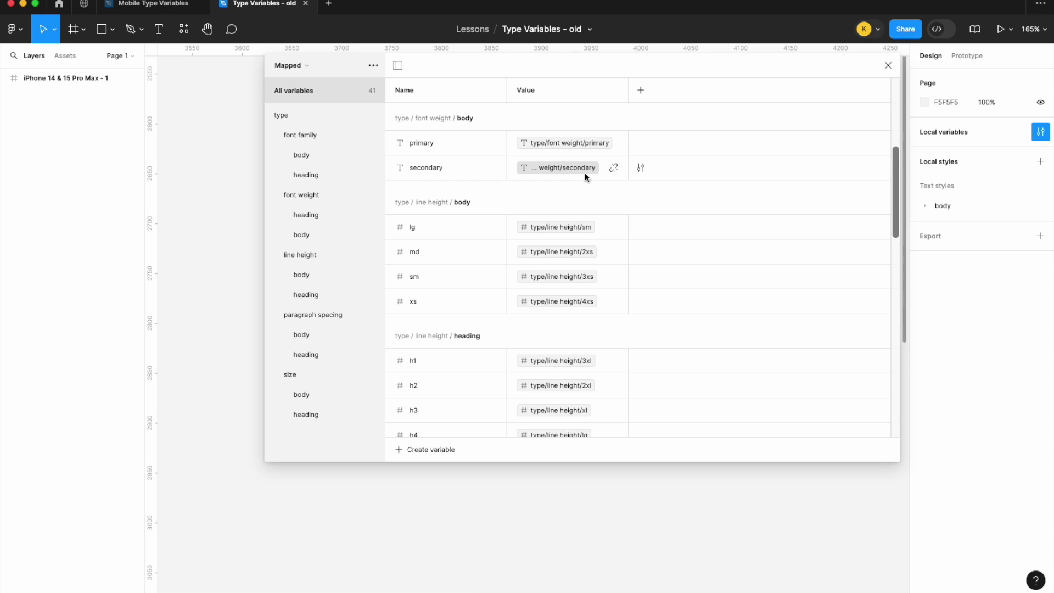
pyautogui.click(640, 90)
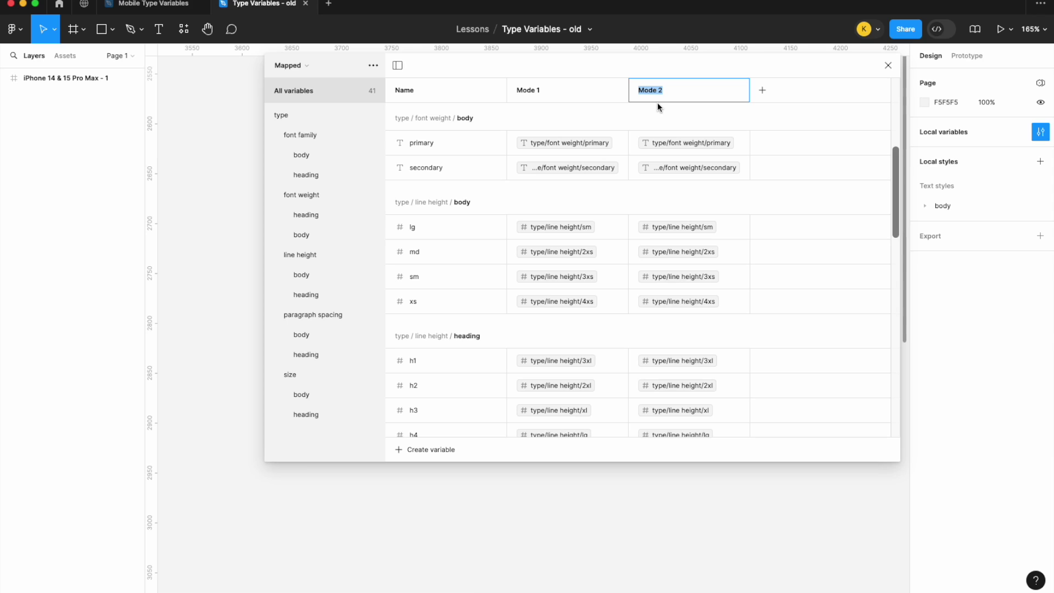
# - Name the two modes of the Mapped collection Desktop and Mobile
pyautogui.doubleClick(535, 91)
pyautogui.write('Desktop')
pyautogui.doubleClick(650, 89)
pyautogui.write('Mobile')
pyautogui.press('Return')
# - Rename the two modes of the Mapped collection to Brand 1 and Brand 2
pyautogui.doubleClick(542, 92)
pyautogui.press('BackSpace')
pyautogui.write('Brand 1')
pyautogui.doubleClick(646, 91)
pyautogui.write('Brand 2')
pyautogui.press('Return')
# - Rename the mode next to Desktop in the Alias collection to Mobile
pyautogui.click(304, 67)
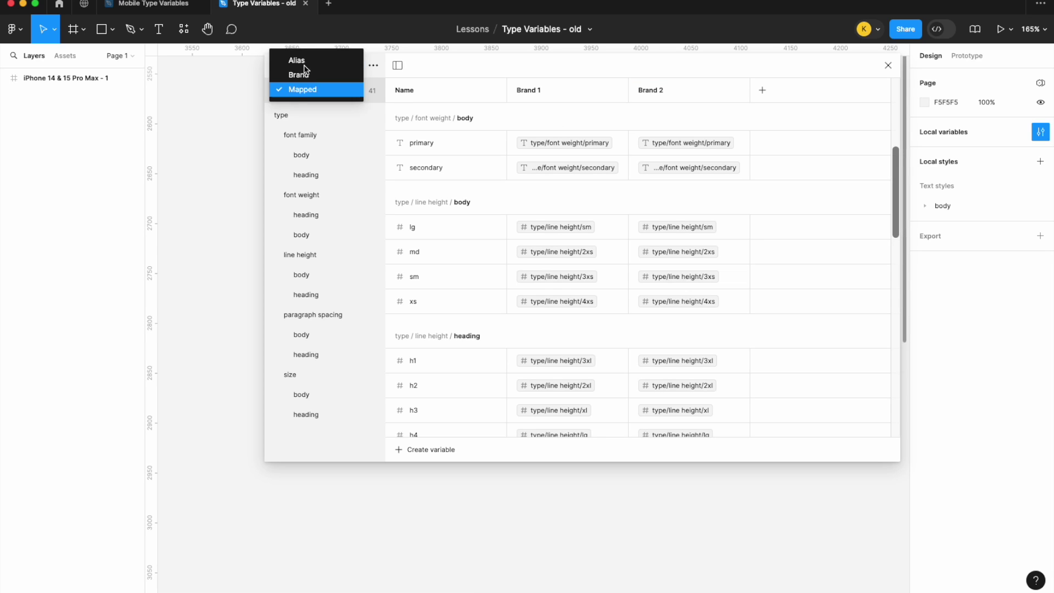
pyautogui.click(300, 60)
pyautogui.click(637, 89)
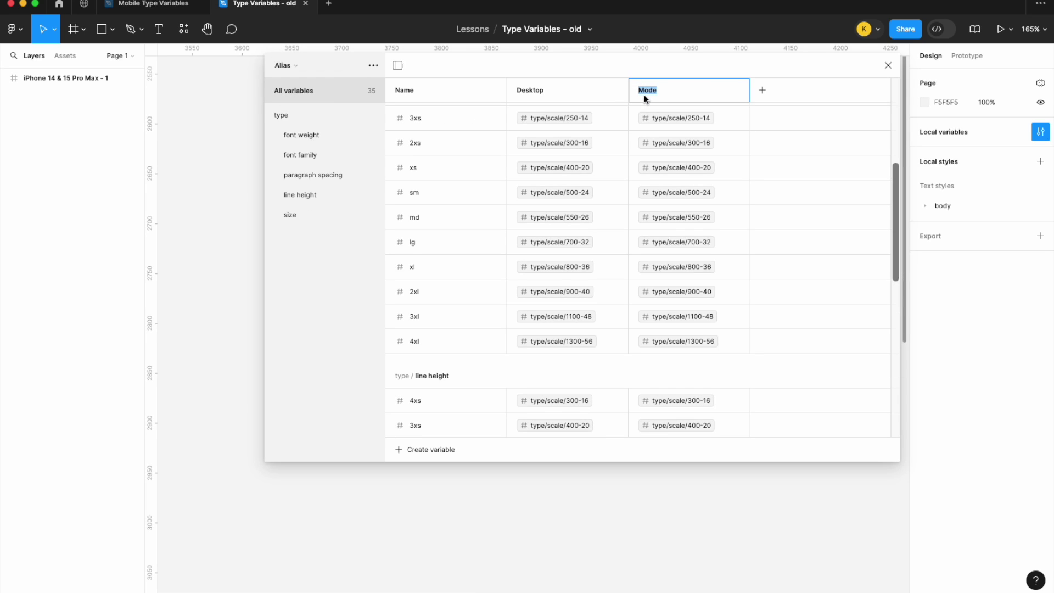
pyautogui.write('Mobile')
pyautogui.press('Return')
pyautogui.scroll(5, 621, 191)
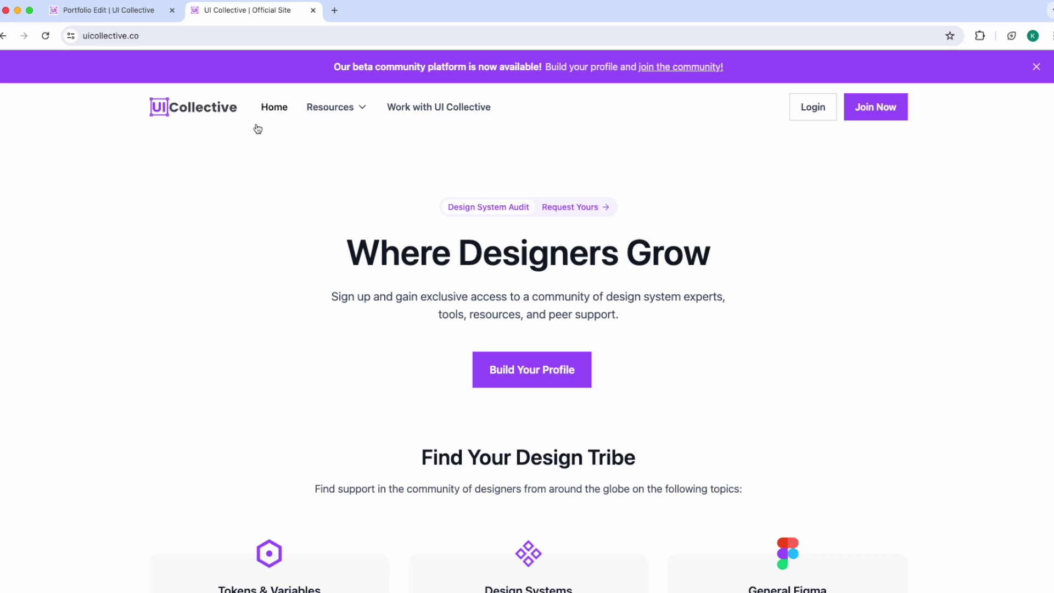
# - Switch to the UI Collective portfolio edit page in the browser and look over its About Me and Featured Projects sections
pyautogui.click(147, 9)
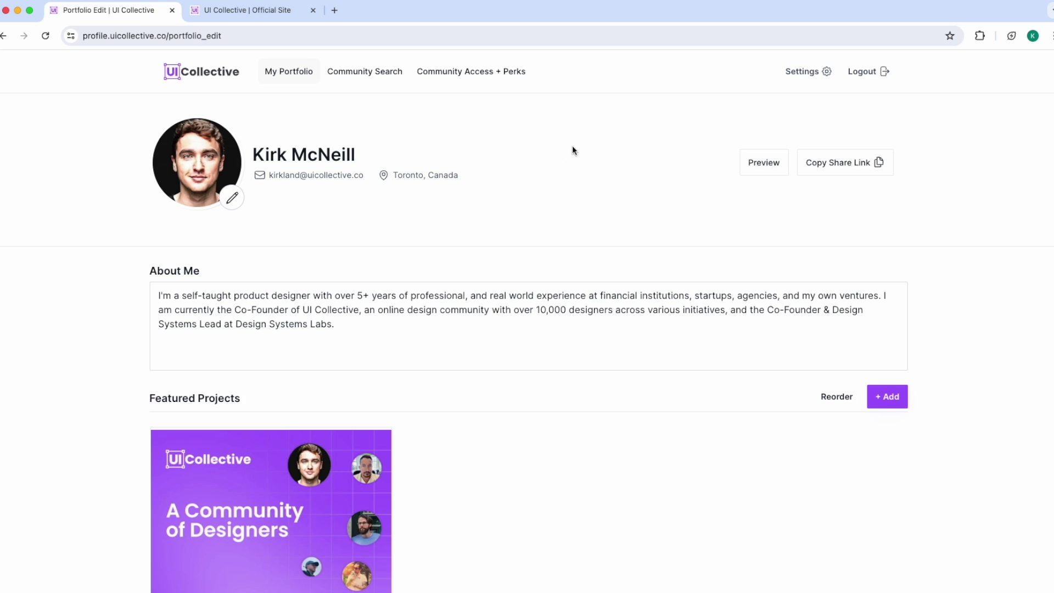
pyautogui.scroll(-7, 981, 284)
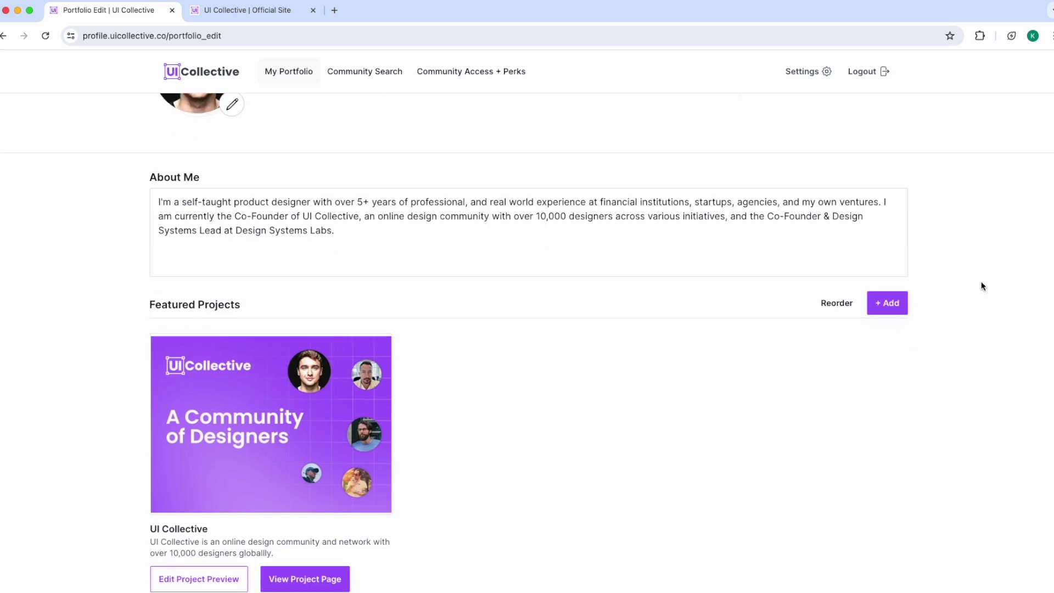
pyautogui.scroll(7, 1006, 329)
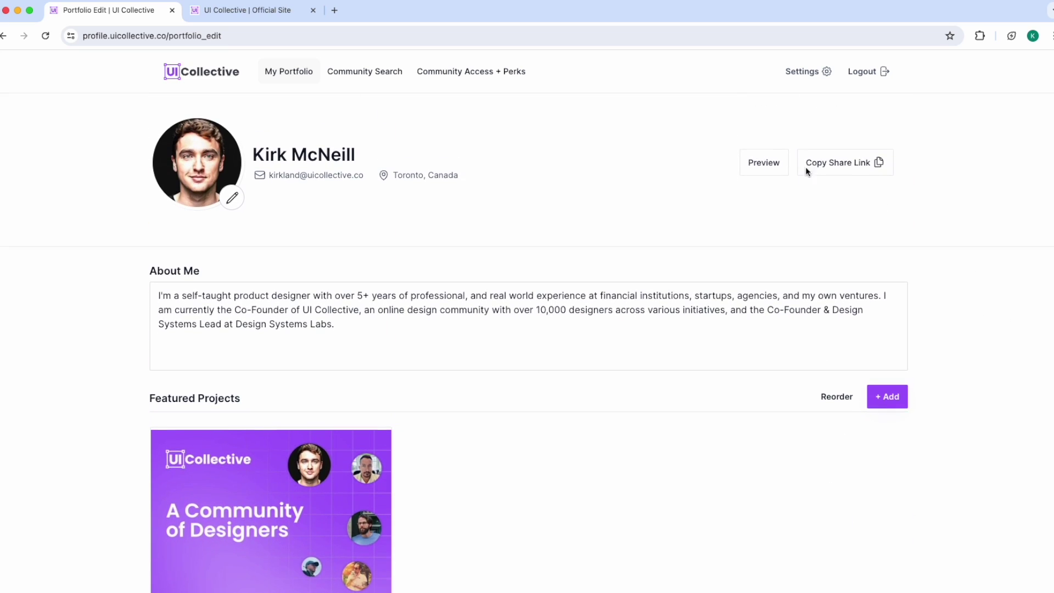
# - View the Community Access + Perks page, then return to My Portfolio and look through the profile again
pyautogui.click(496, 78)
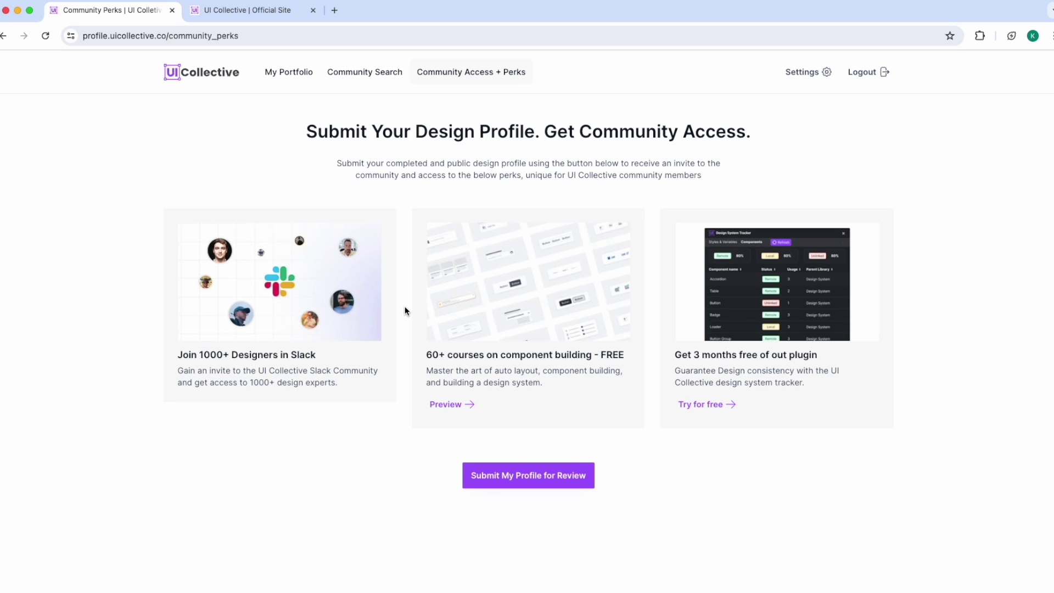
pyautogui.click(289, 72)
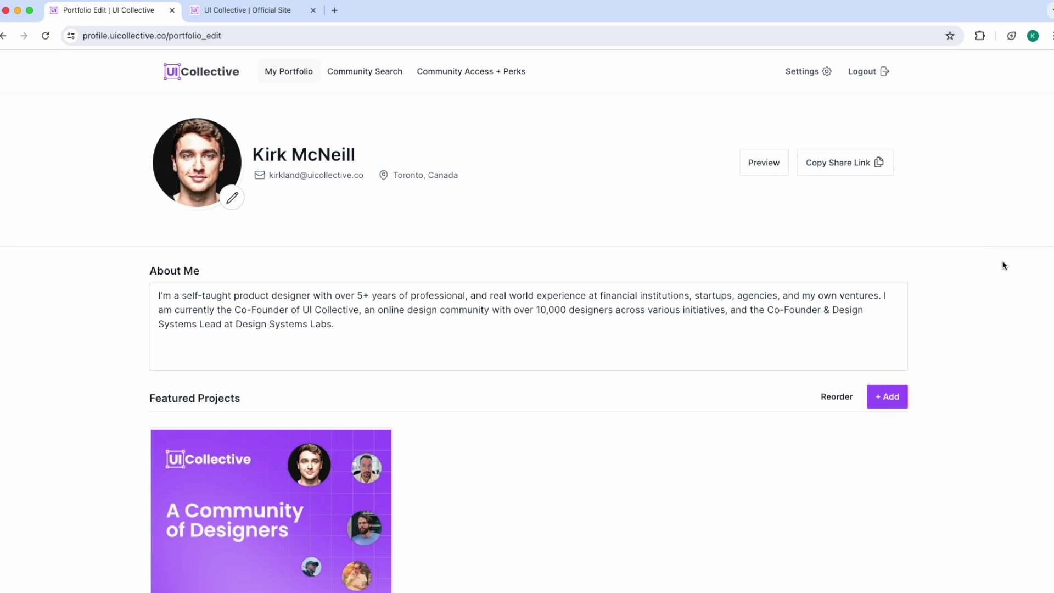
pyautogui.scroll(-8, 1003, 266)
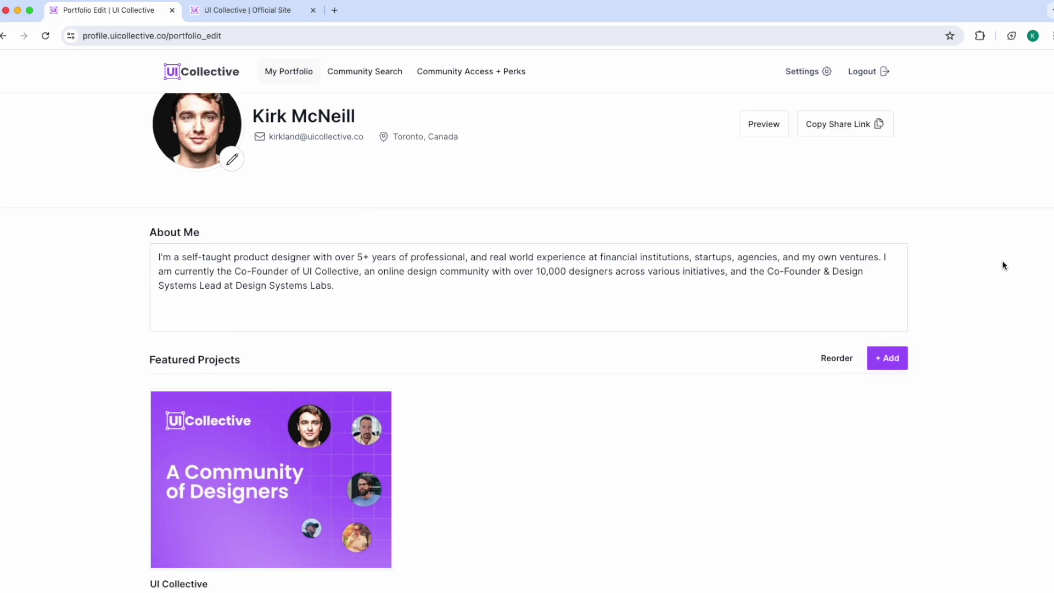
pyautogui.scroll(8, 1003, 266)
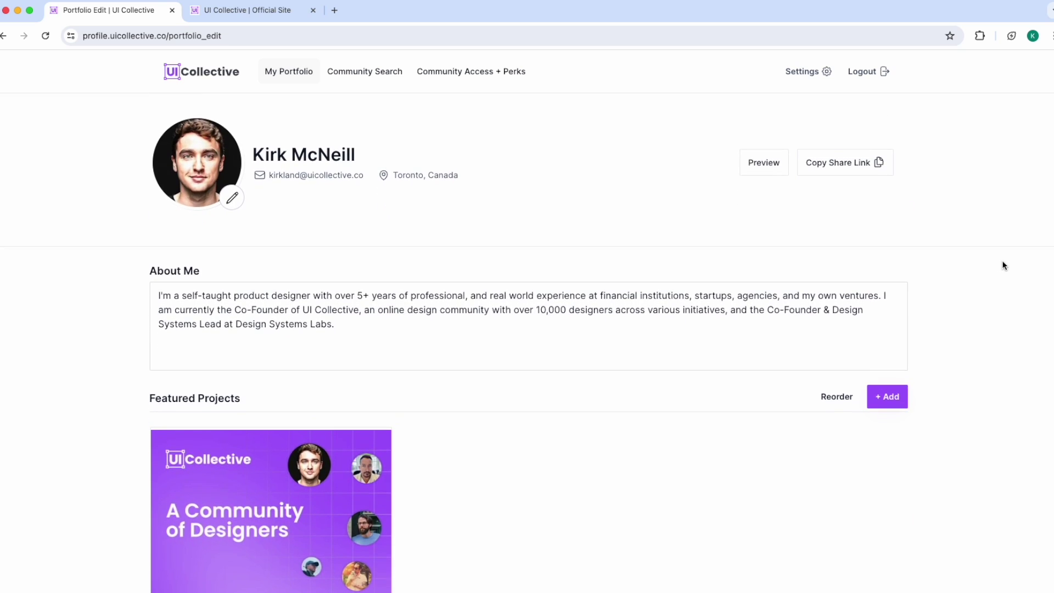